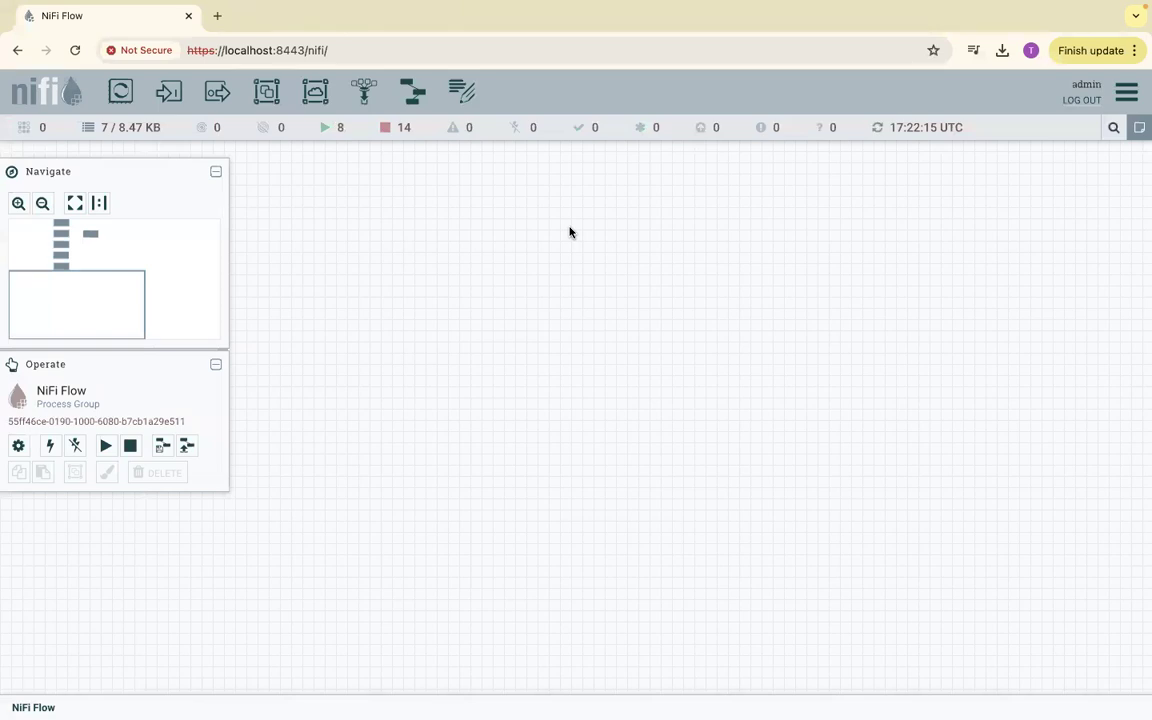
Step: Open the Docker Desktop dashboard to look over the containers
mouse_move(1029, 8)
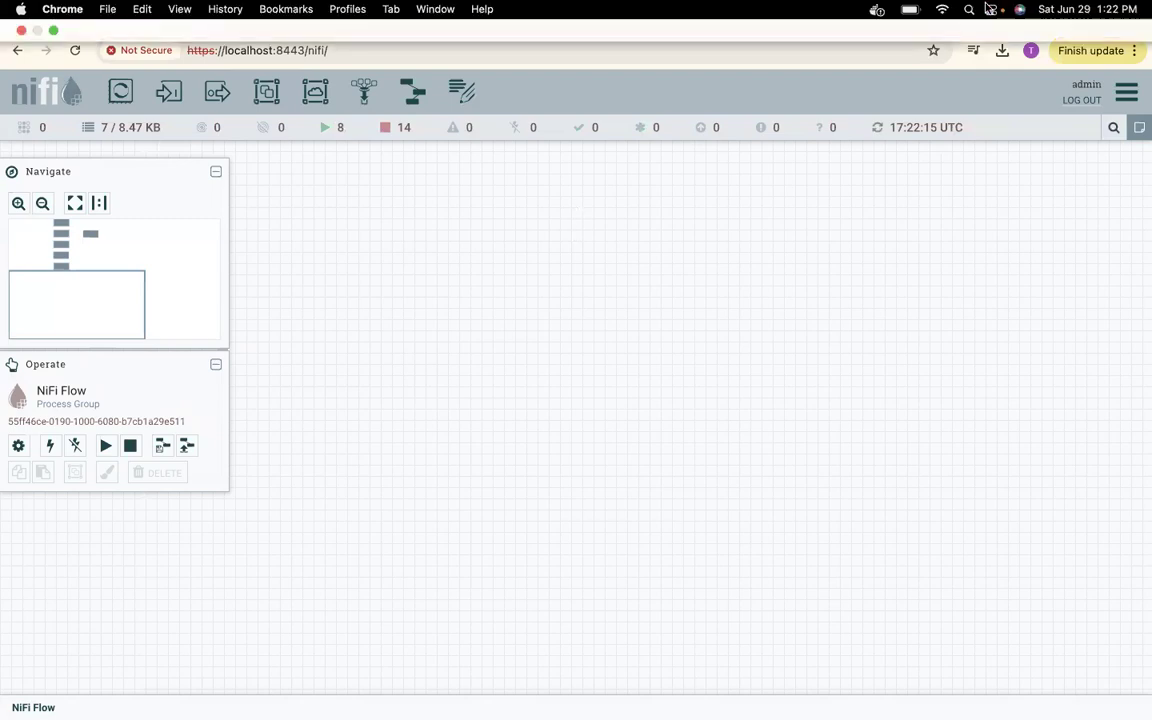
left_click(876, 11)
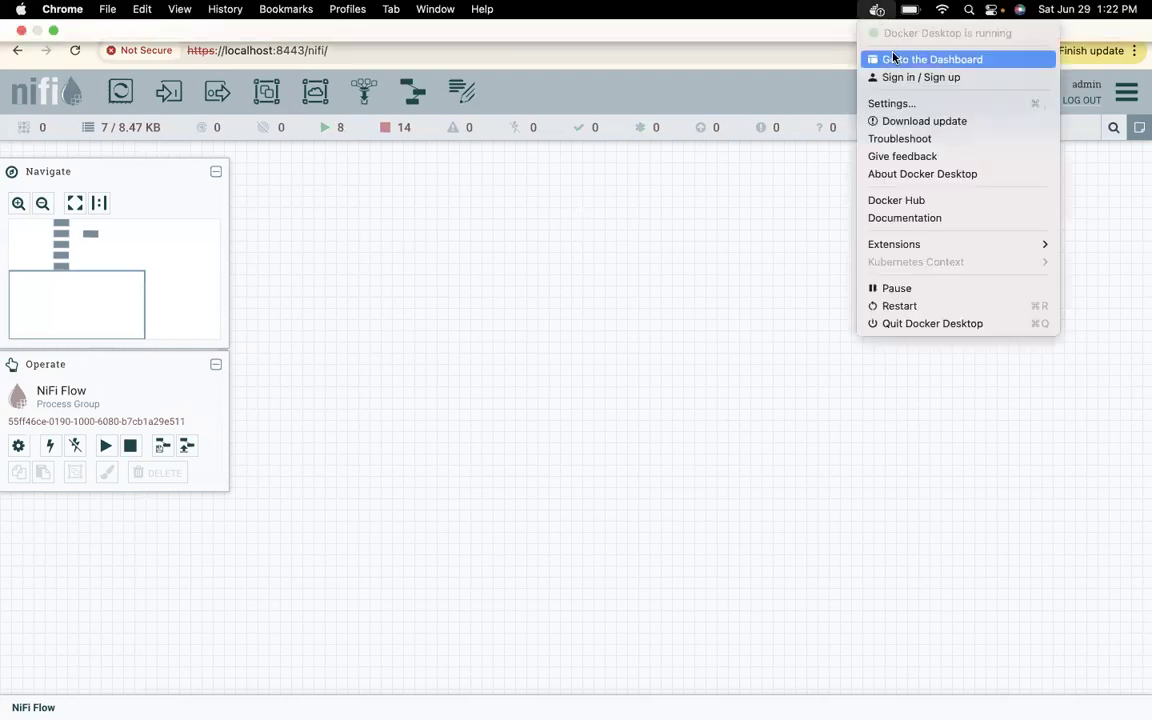
left_click(892, 58)
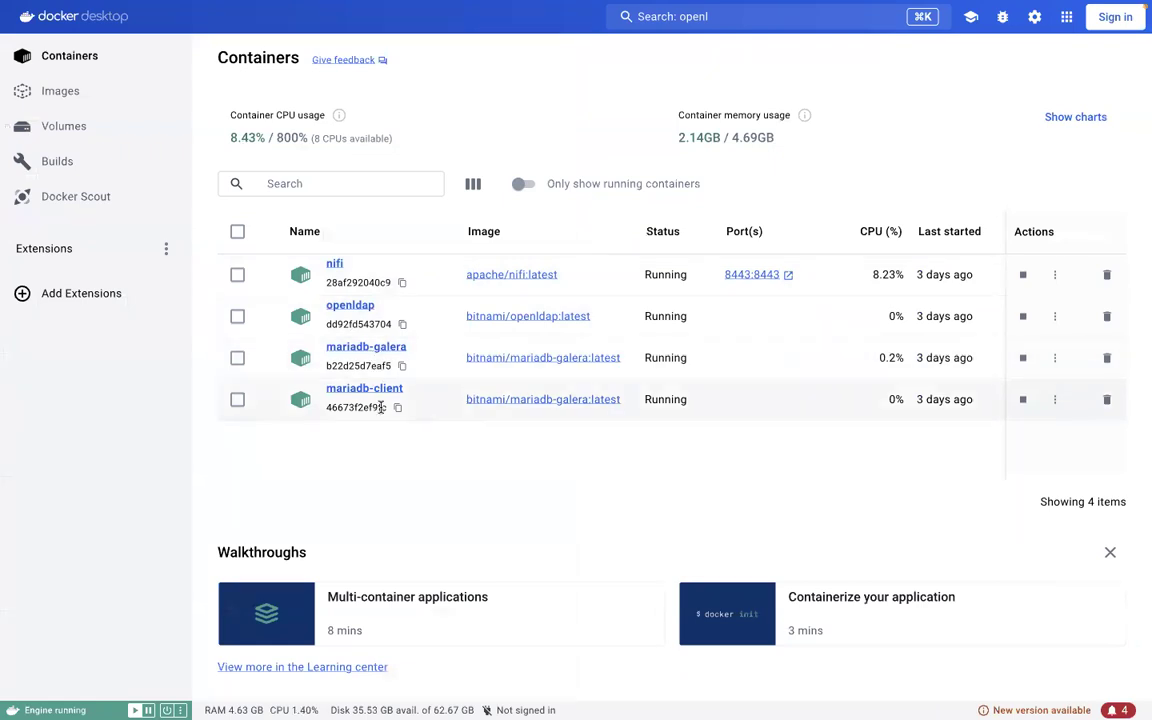
Step: Switch to the MariaDB terminal session, review the last query output, and rerun "select * from emp;"
key("ctrl+Right")
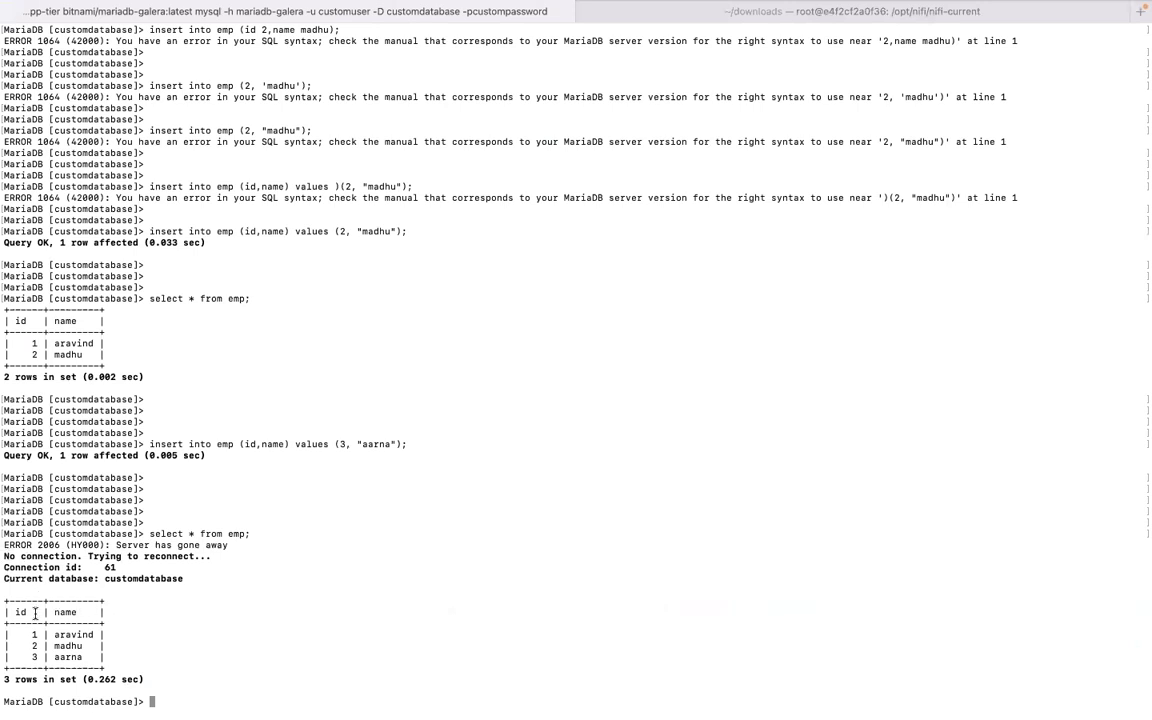
left_click_drag(149, 533, 243, 534)
left_click(250, 545)
left_click_drag(53, 636, 83, 657)
key("Up")
key("Return")
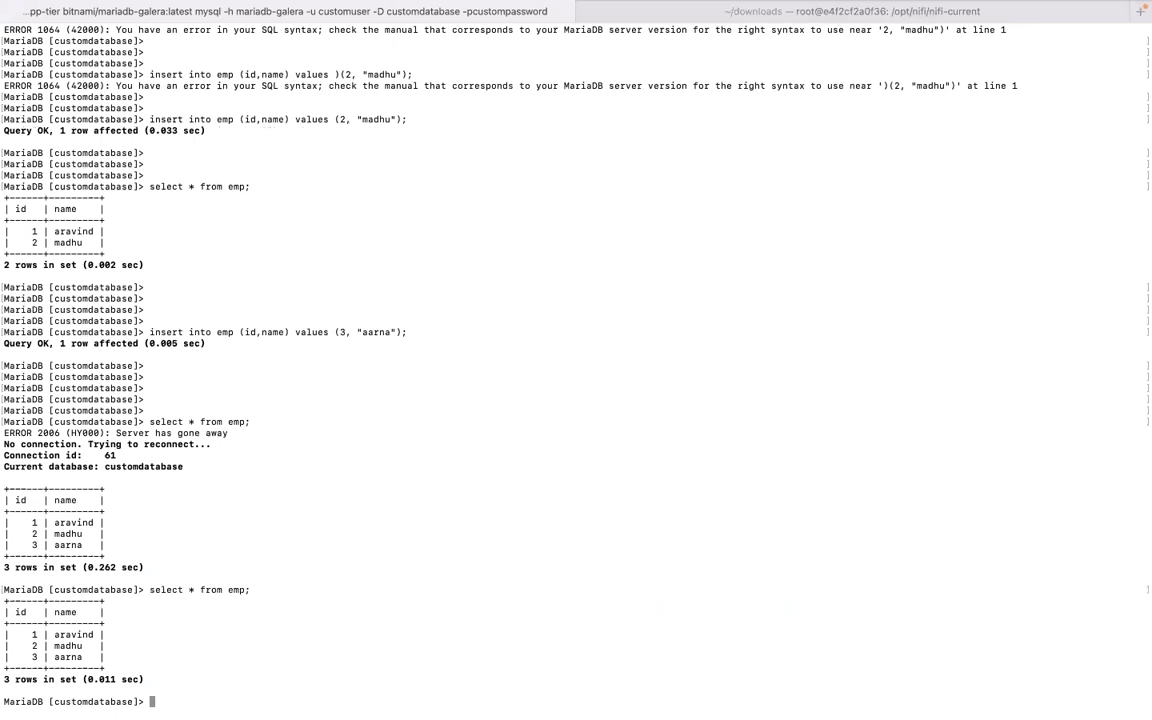
key("ctrl+Left")
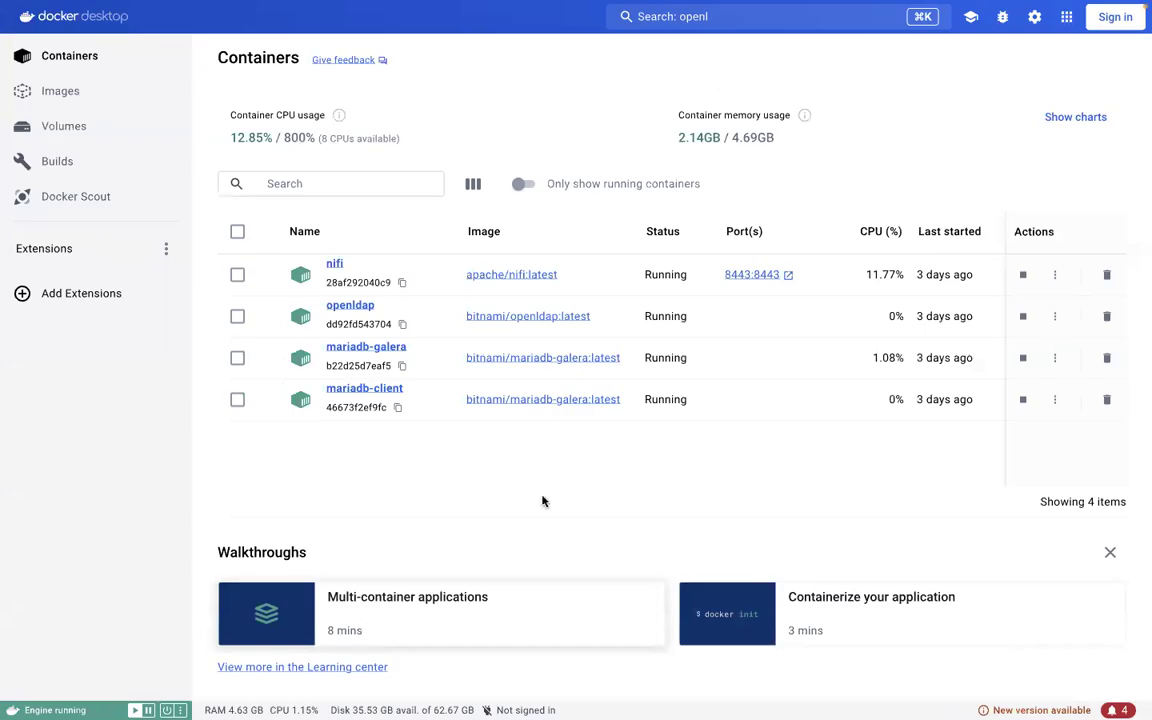
key("ctrl+Right")
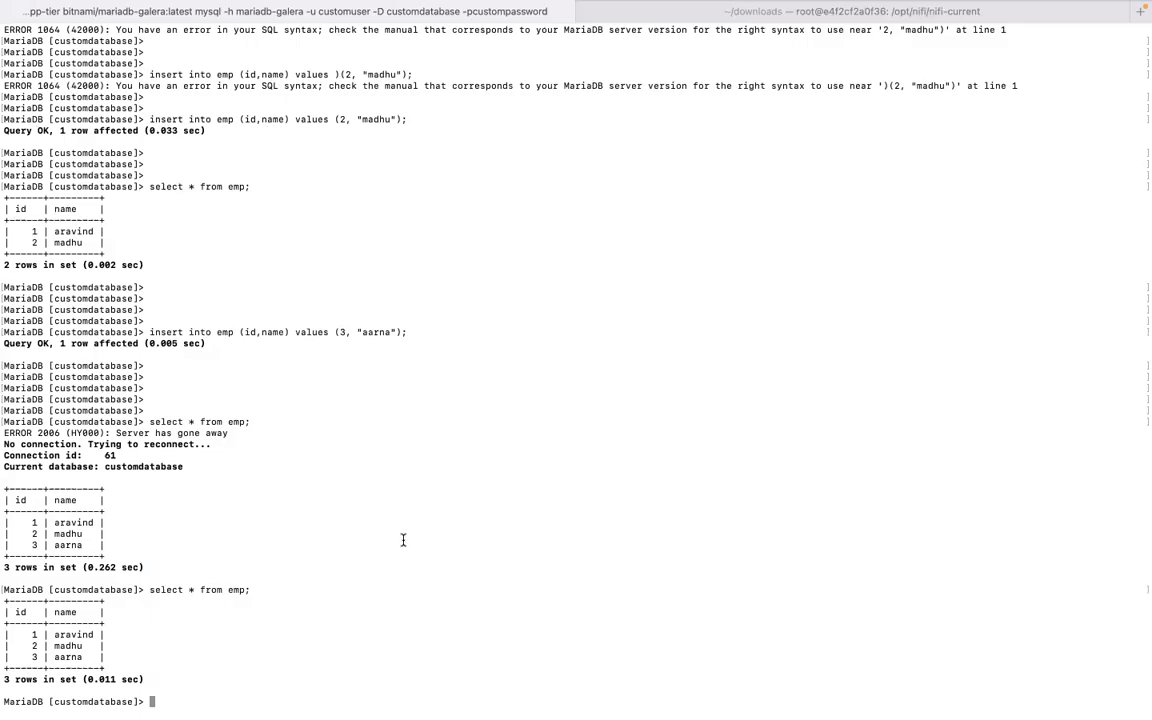
Step: Switch back to NiFi, add a process group named RDS_Local to the root flow, and move it towards the canvas's upper part
key("ctrl+Left")
key("ctrl+Left")
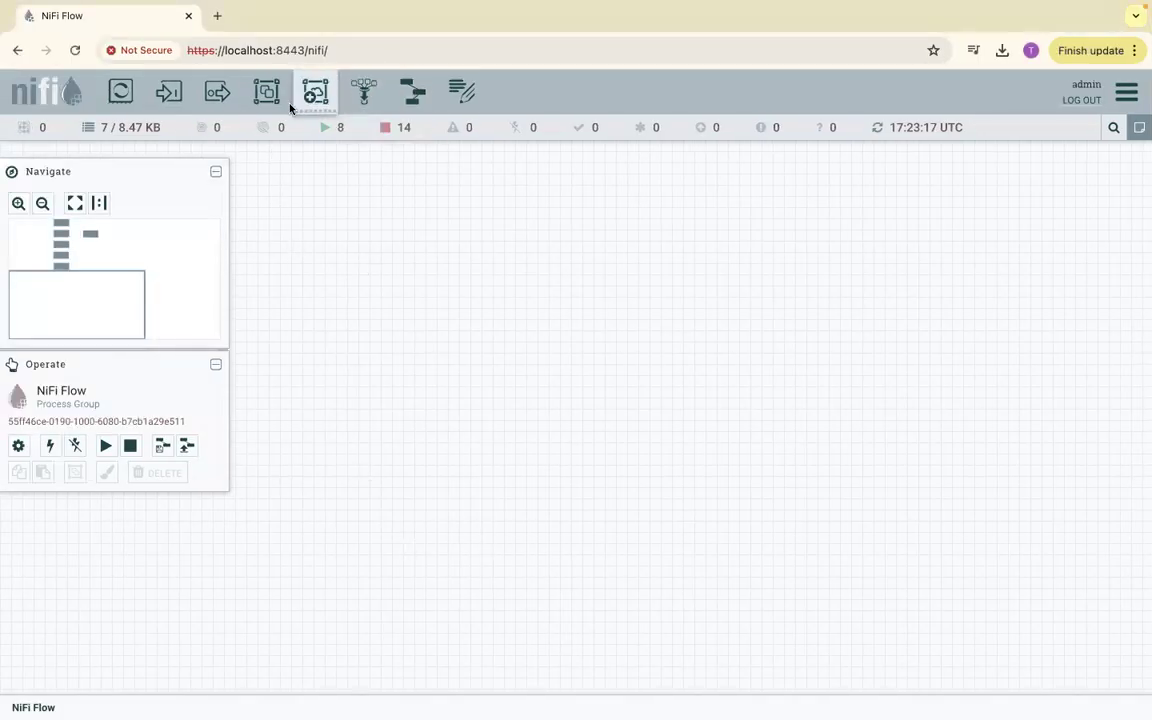
left_click_drag(268, 95, 491, 348)
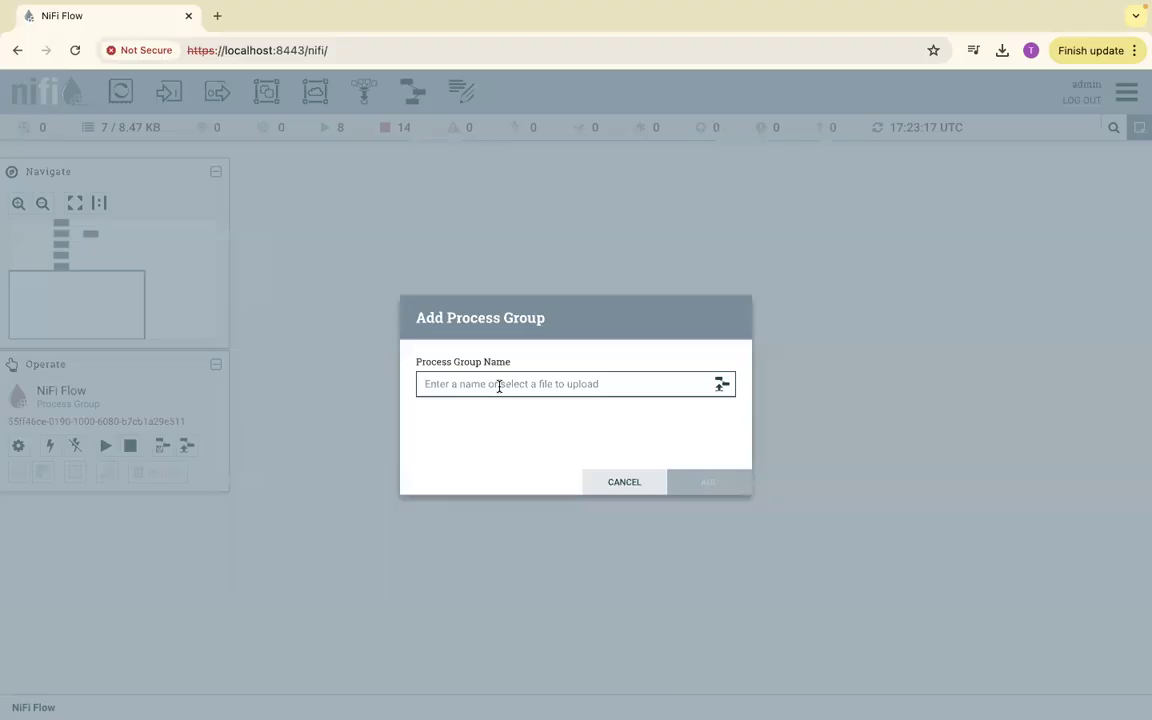
type("Rds")
key("BackSpace")
key("BackSpace")
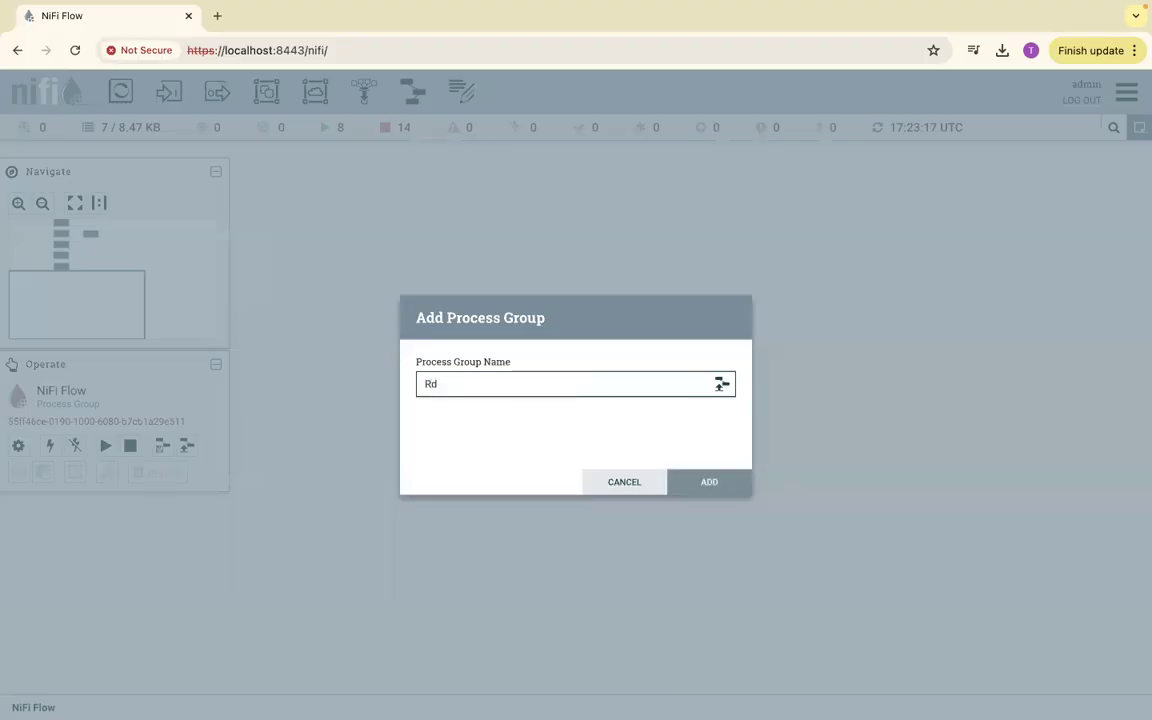
type("DS-")
key("BackSpace")
type("_Local")
left_click(696, 481)
left_click_drag(548, 390, 429, 224)
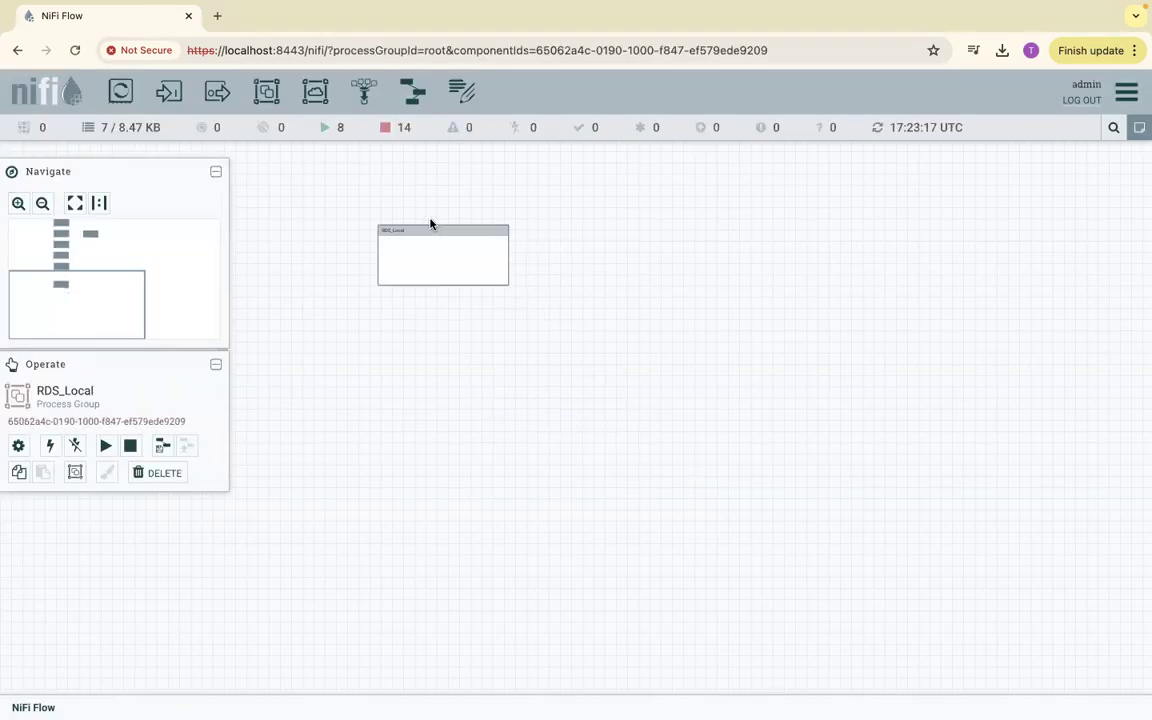
Step: Inside RDS_Local, filter the processors to add by "sql" and compare the descriptions of ExecuteSQL and ExecuteSQLRecord
double_click(410, 234)
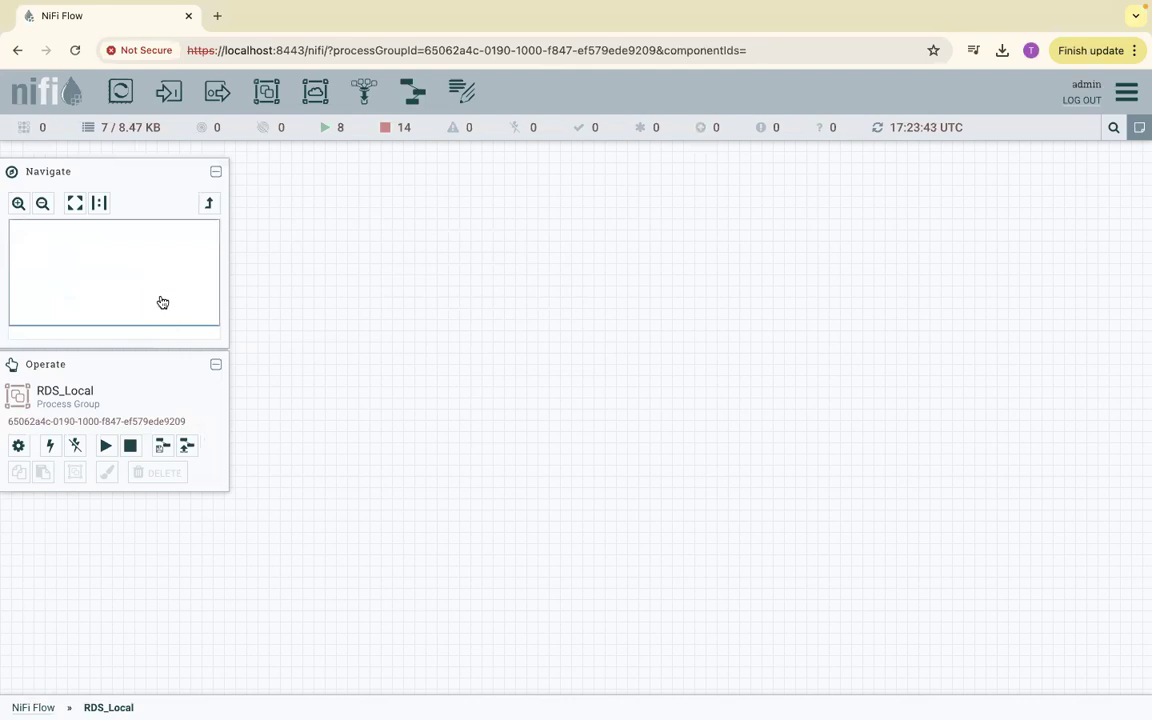
left_click_drag(119, 95, 449, 300)
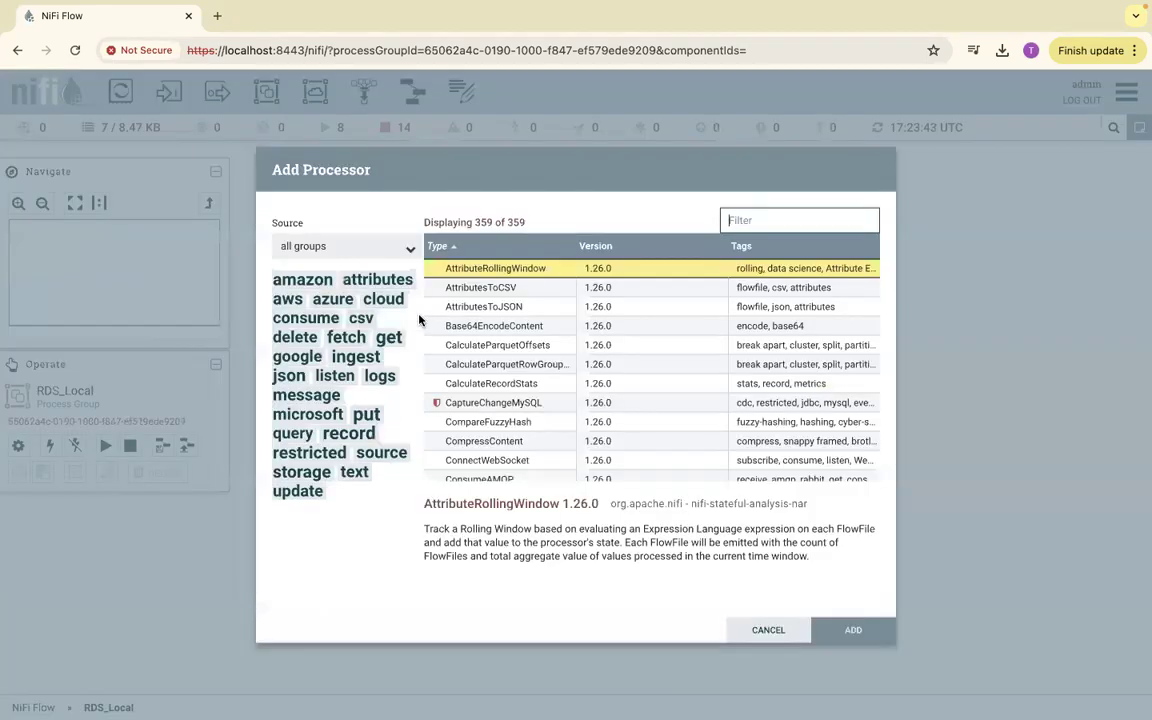
type("sql")
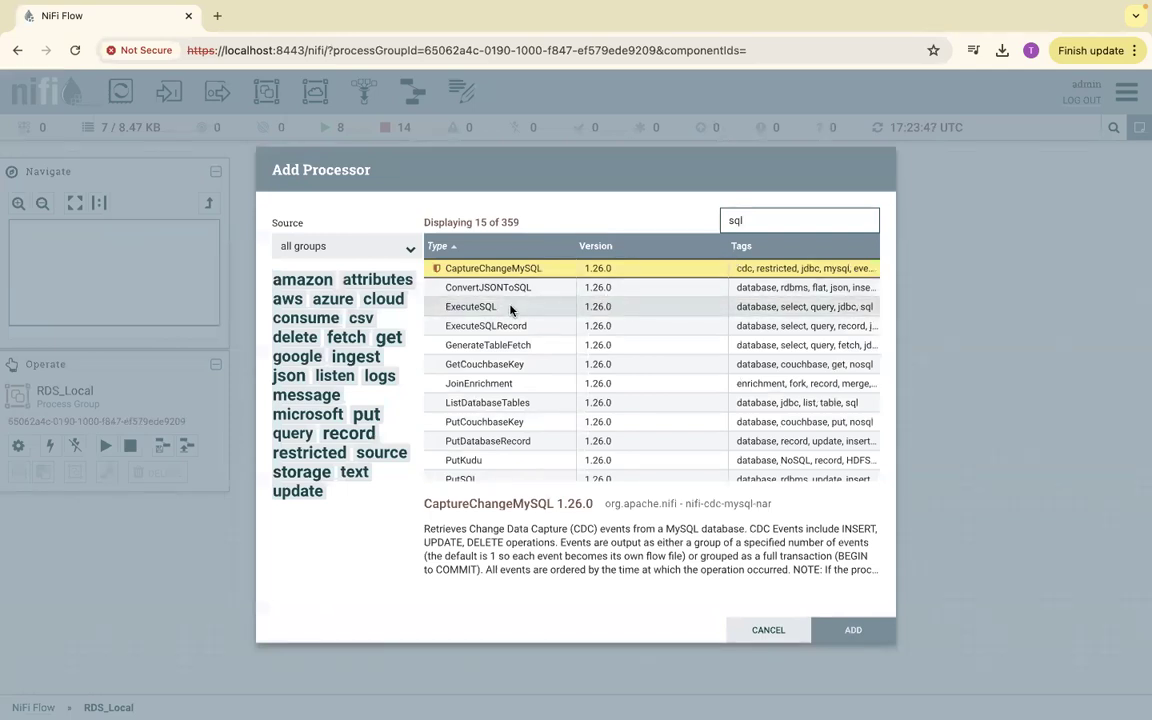
left_click(510, 309)
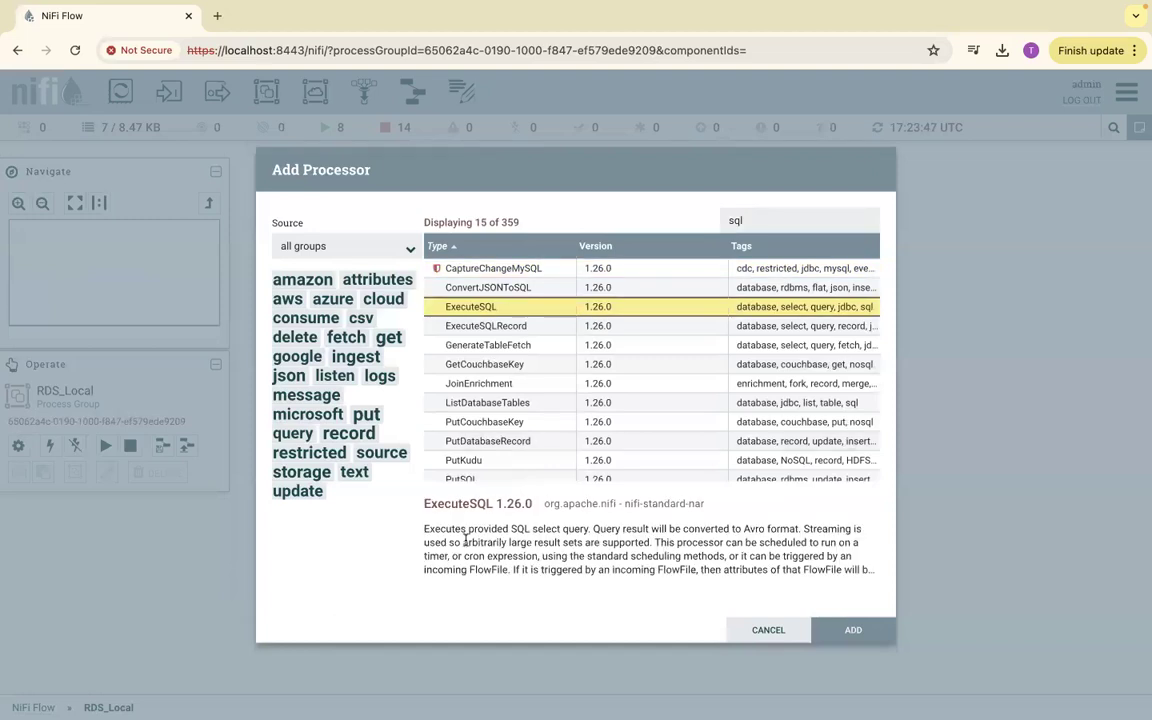
left_click_drag(439, 529, 799, 527)
left_click(612, 529)
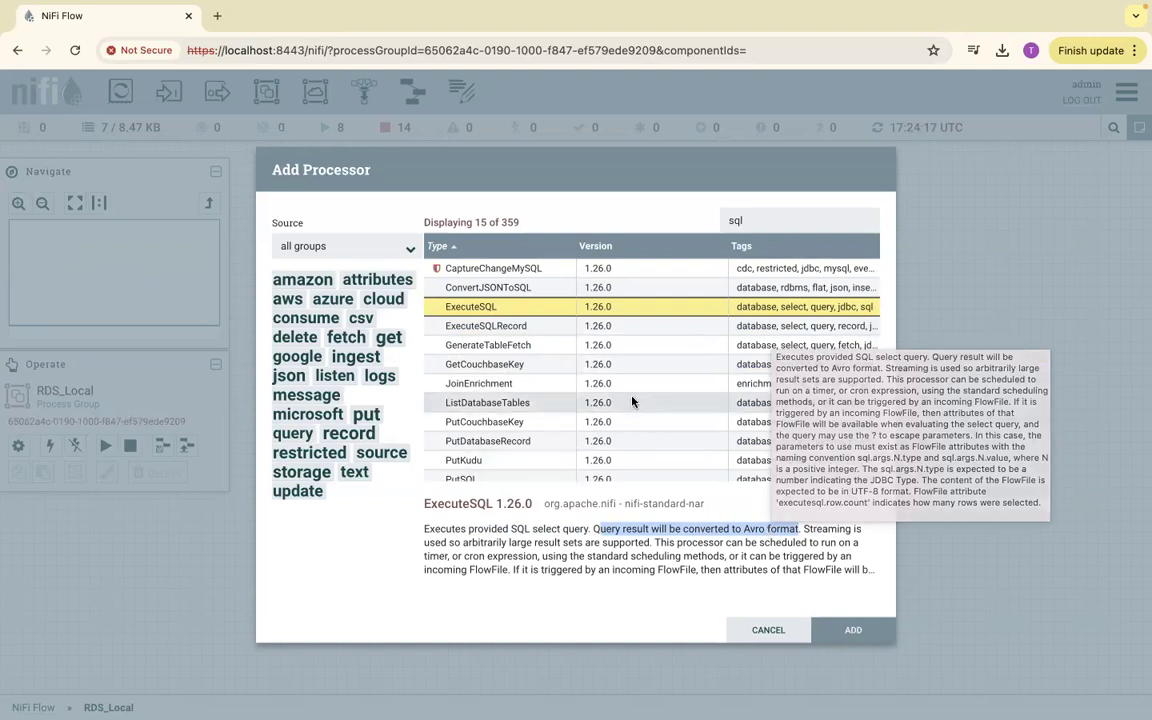
left_click(513, 332)
left_click_drag(425, 528, 484, 541)
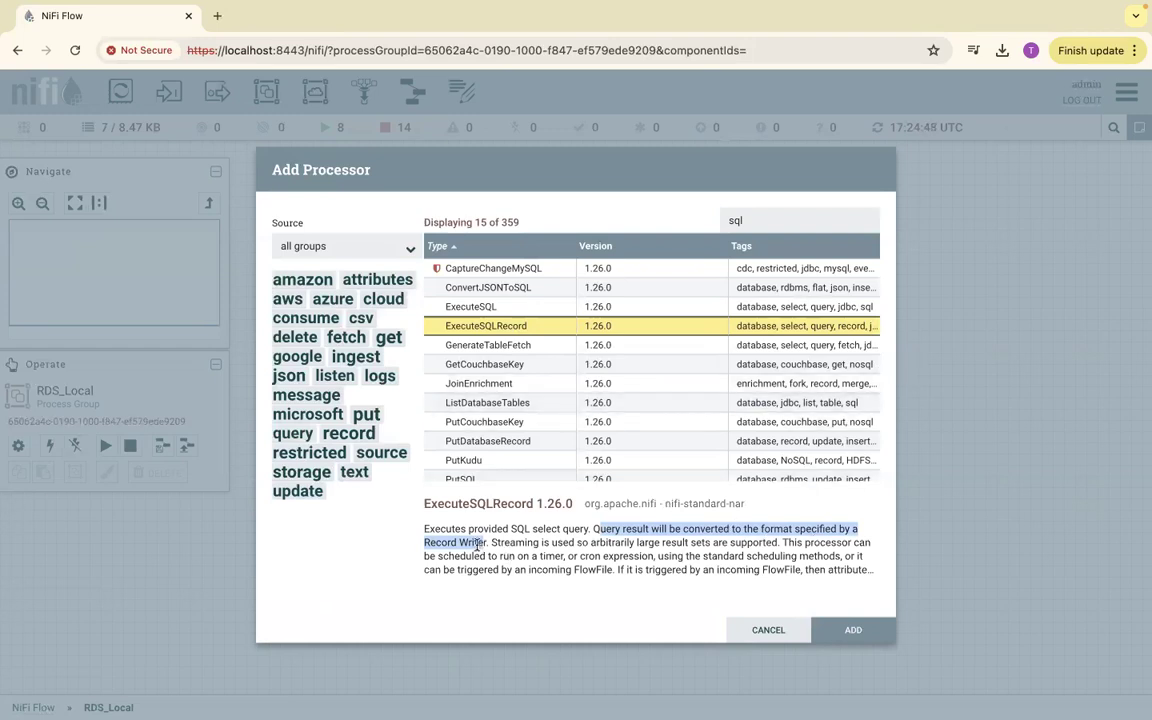
Step: Add an ExecuteSQL processor to the RDS_Local group and move it slightly up on the canvas
left_click(522, 310)
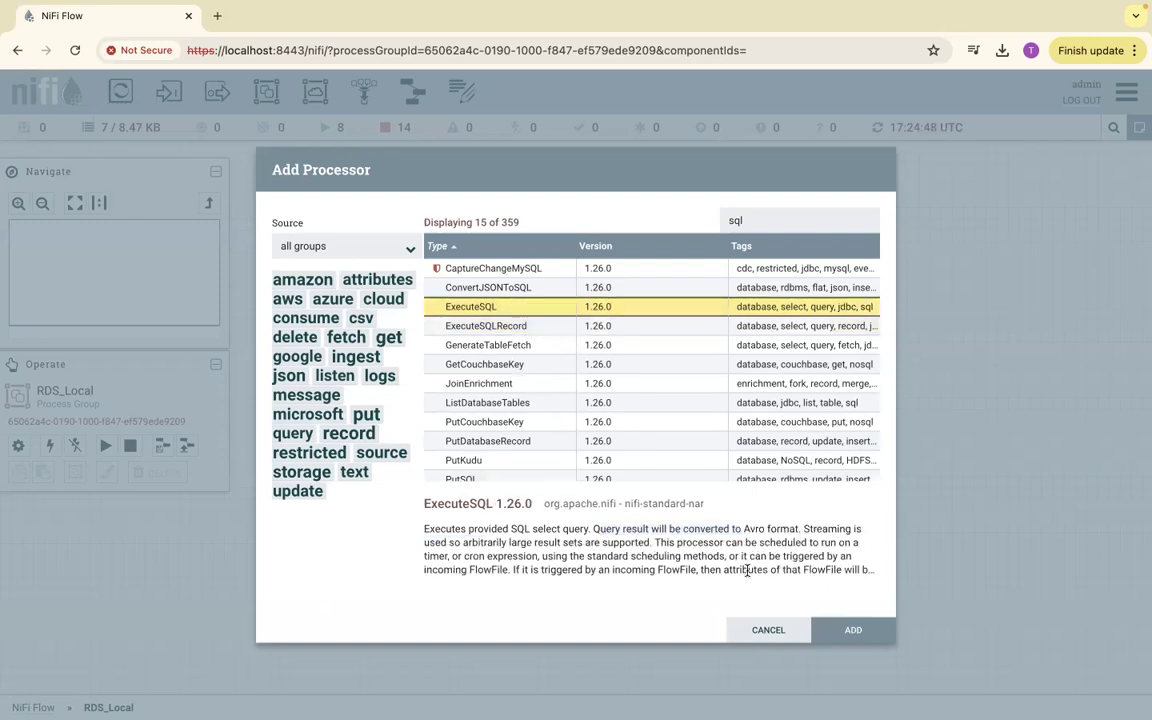
left_click(850, 630)
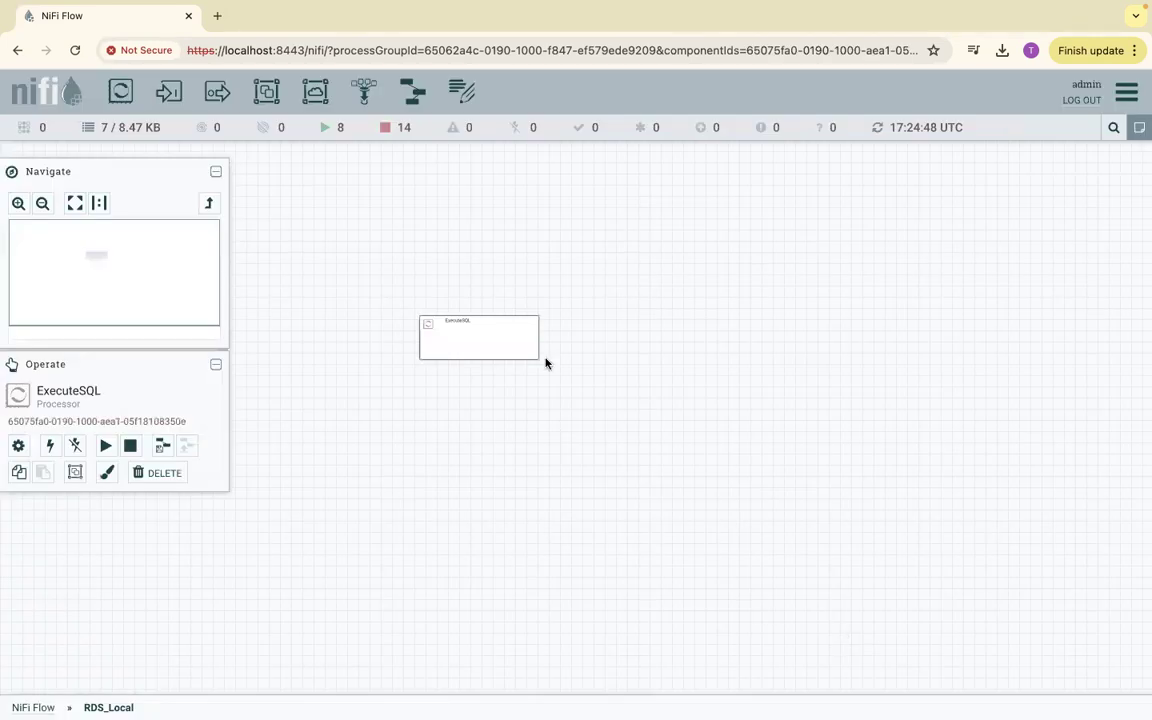
left_click_drag(474, 328, 455, 298)
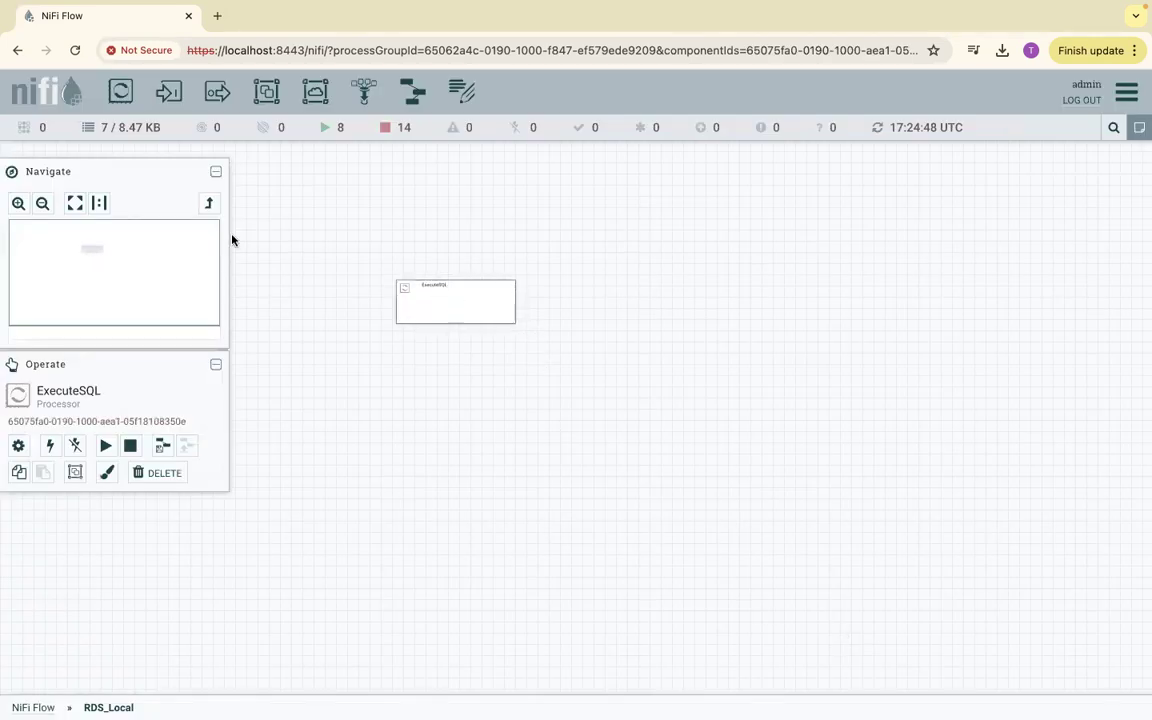
Step: In the ExecuteSQL processor's configuration, choose DBCPConnectionPool MariaDB as the Database Connection Pooling Service
left_click(18, 204)
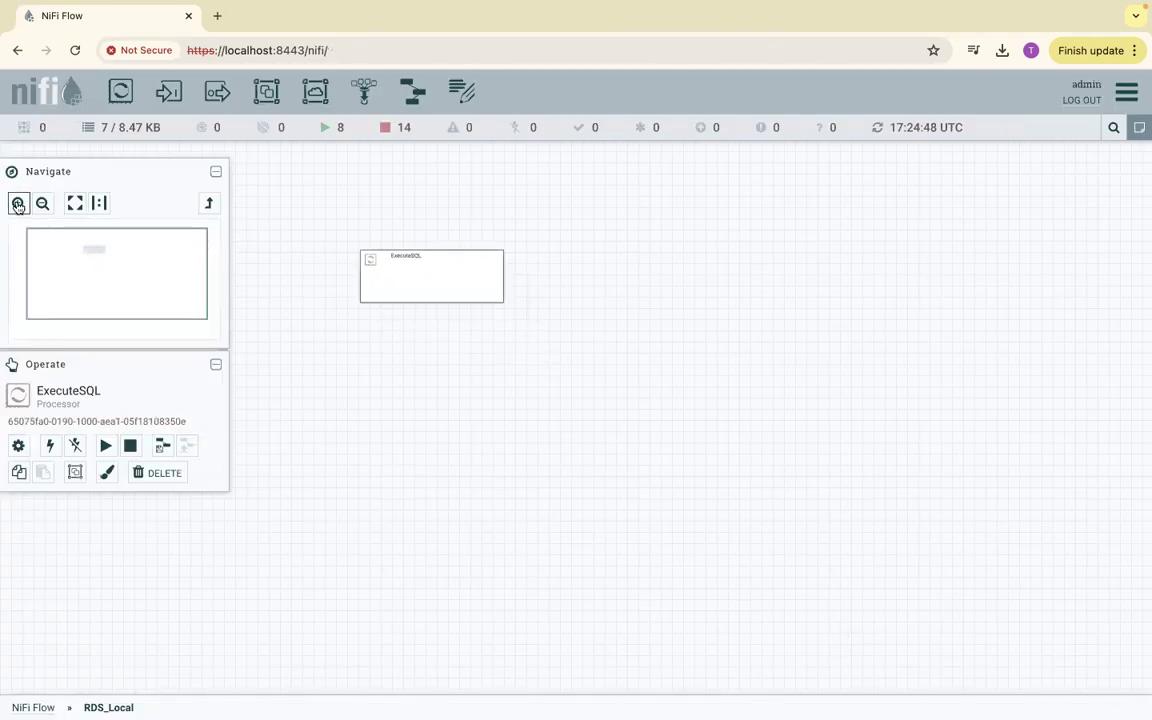
right_click(404, 228)
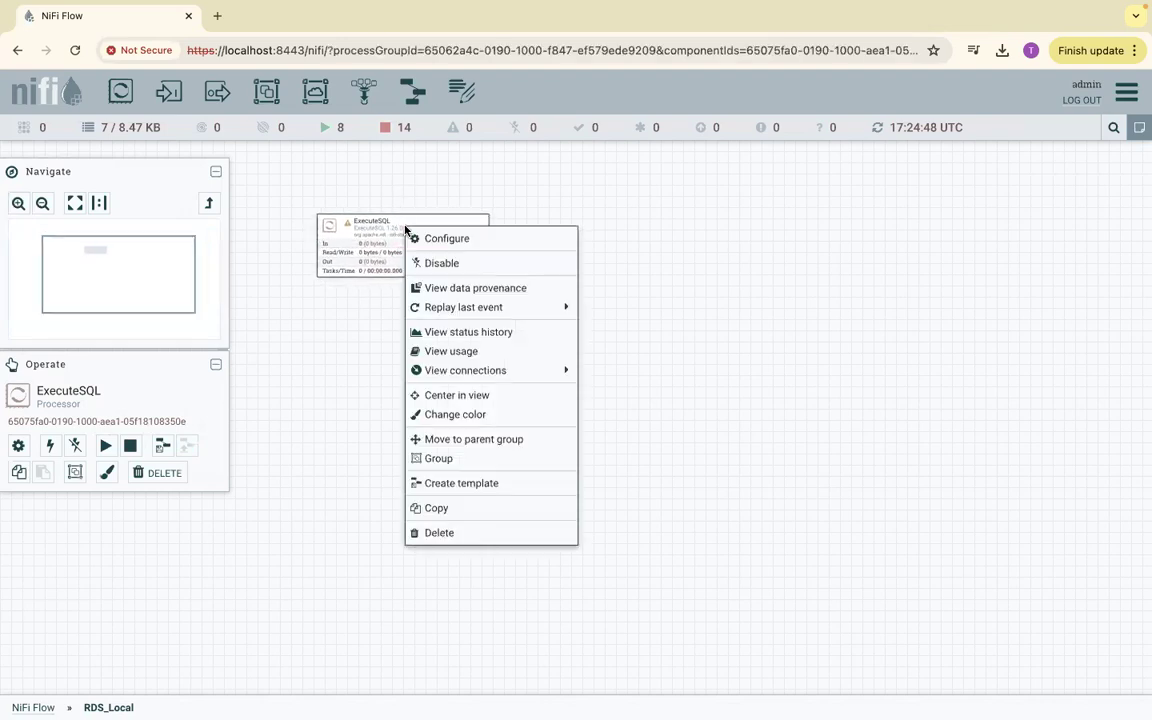
left_click(437, 240)
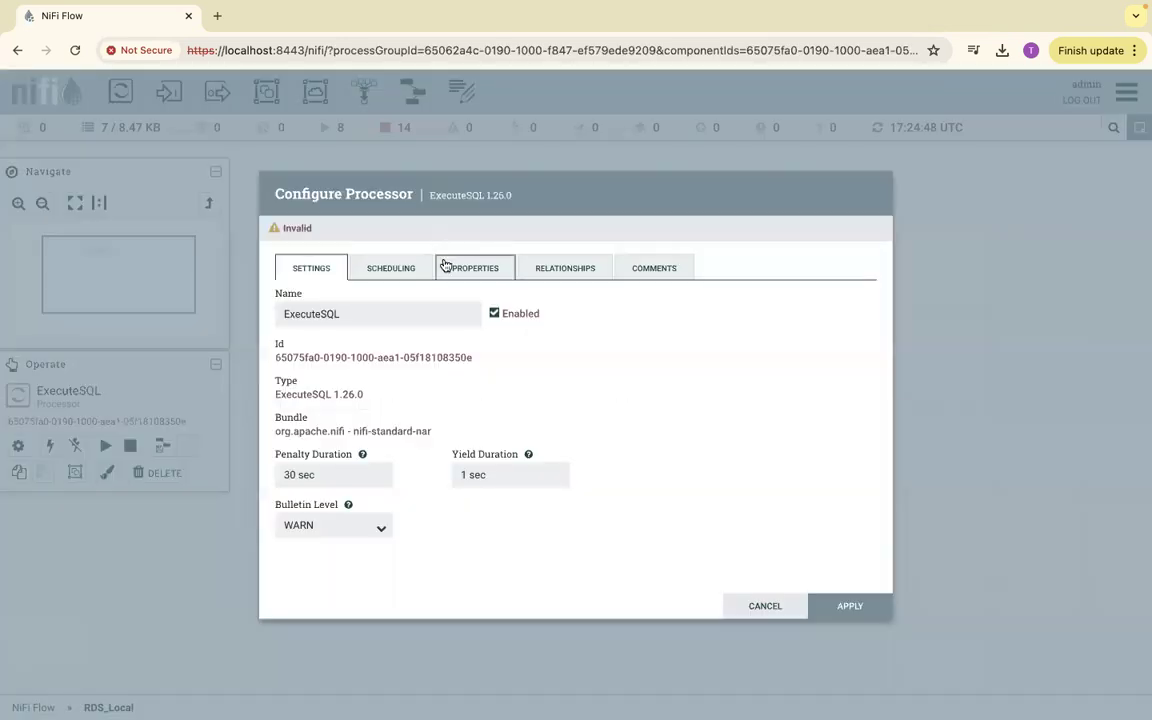
left_click(465, 274)
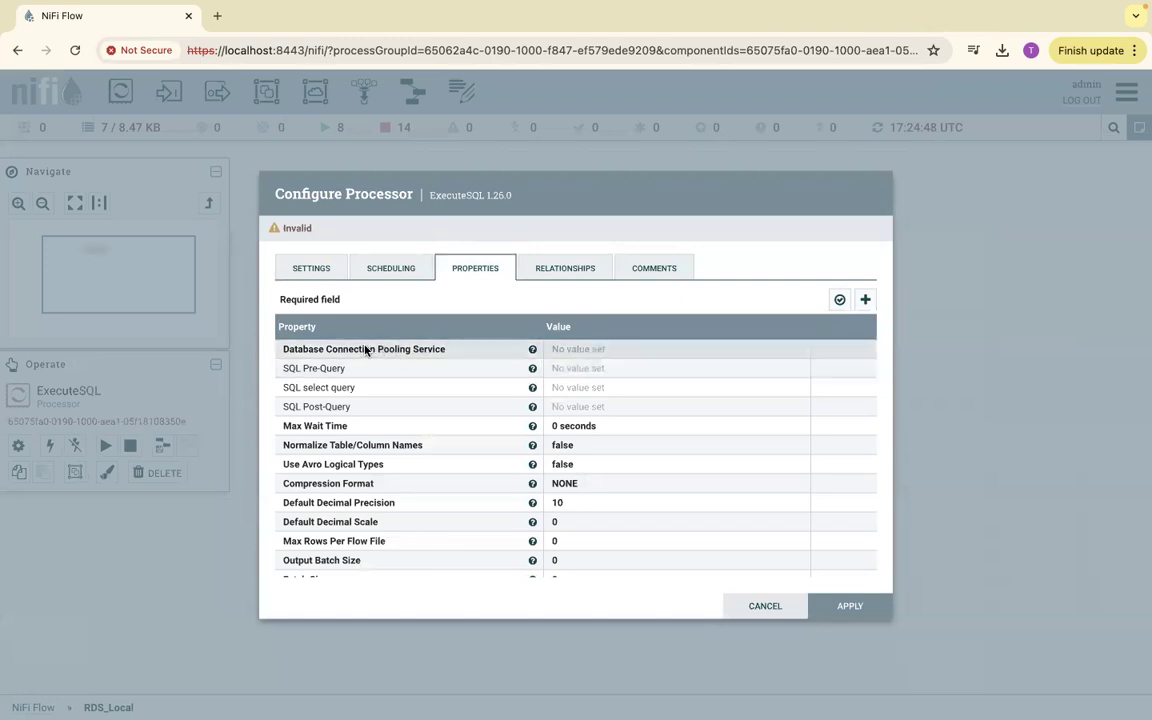
left_click(569, 353)
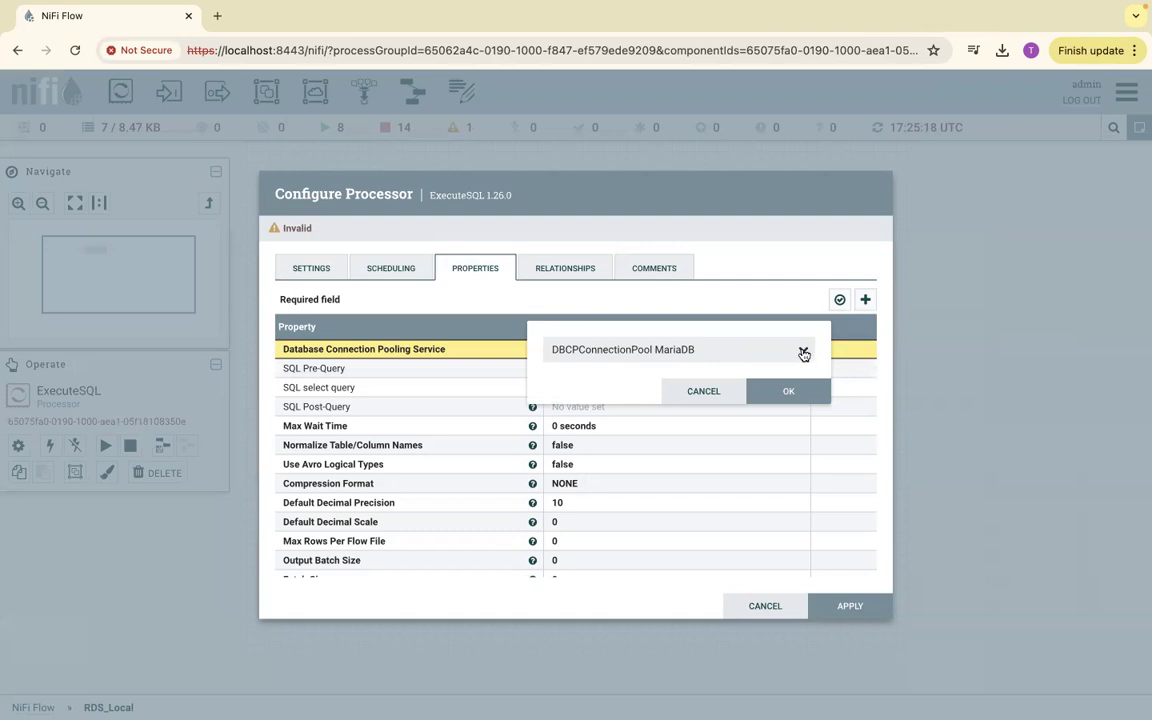
left_click(803, 354)
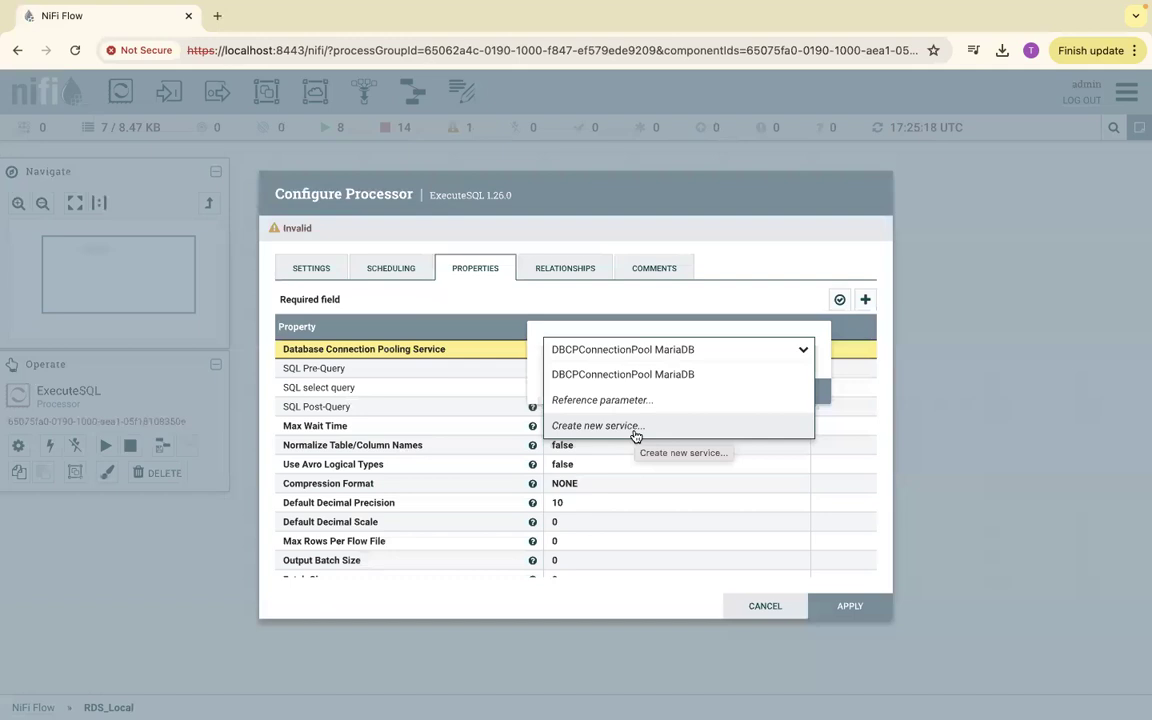
left_click(666, 376)
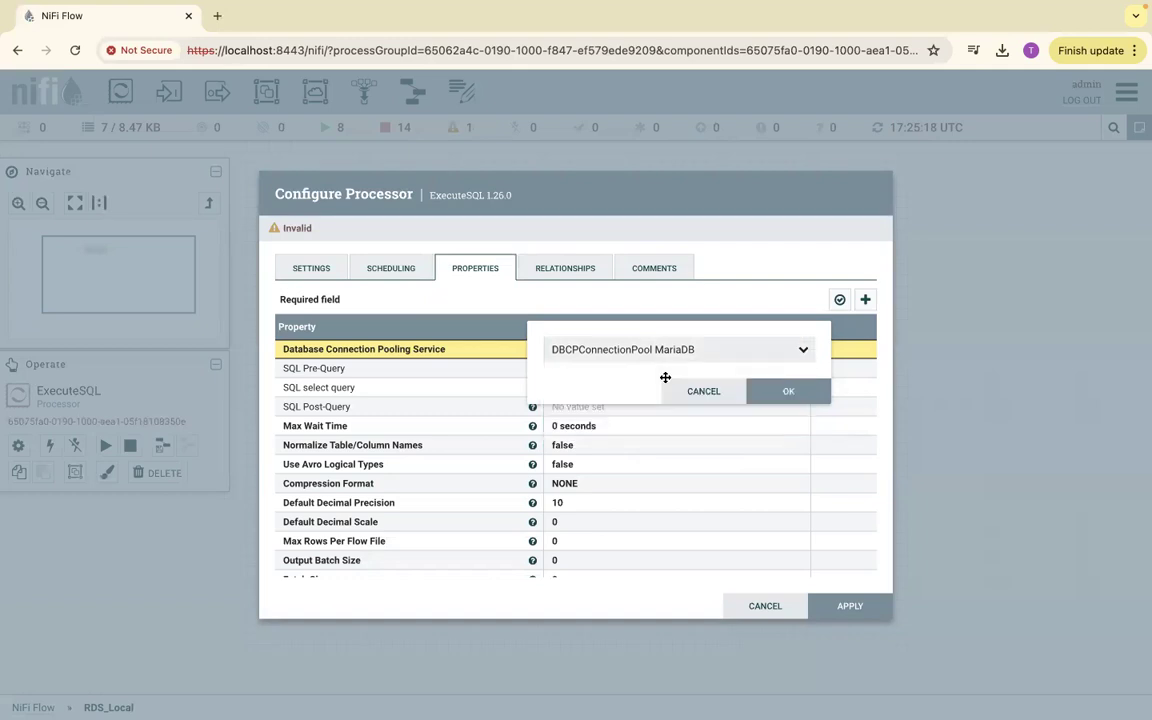
left_click(791, 391)
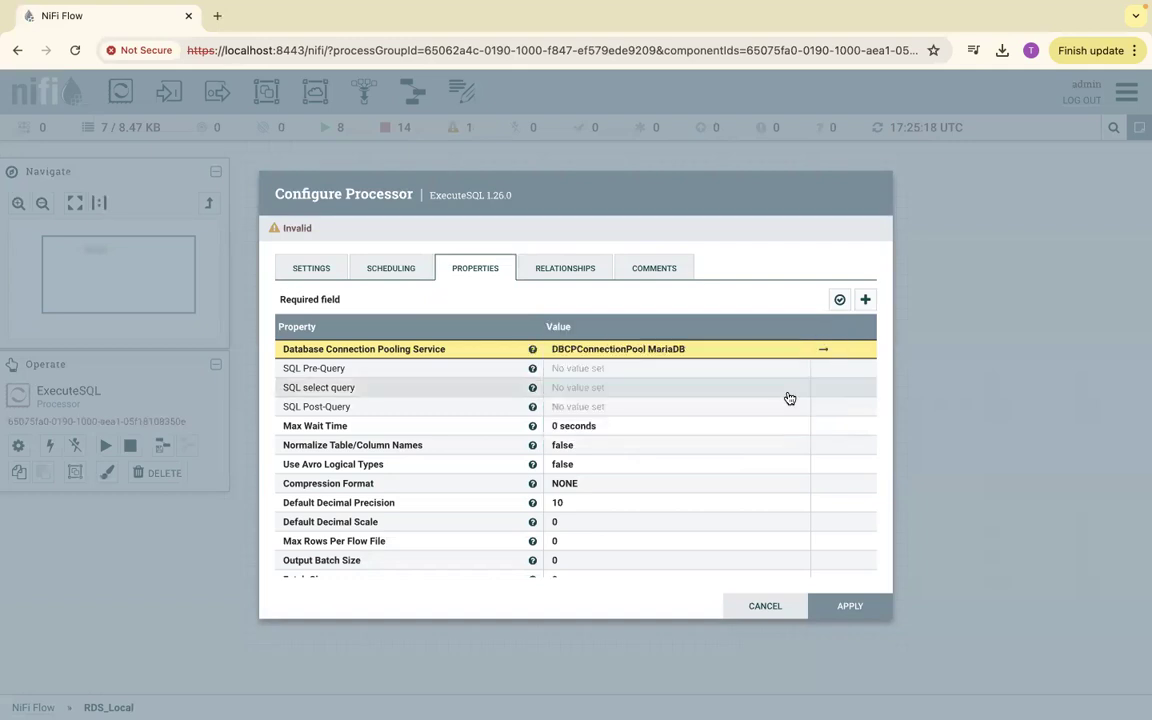
Step: Go to the DBCPConnectionPool MariaDB controller service without saving the processor changes and view its full Database Connection URL
left_click(824, 354)
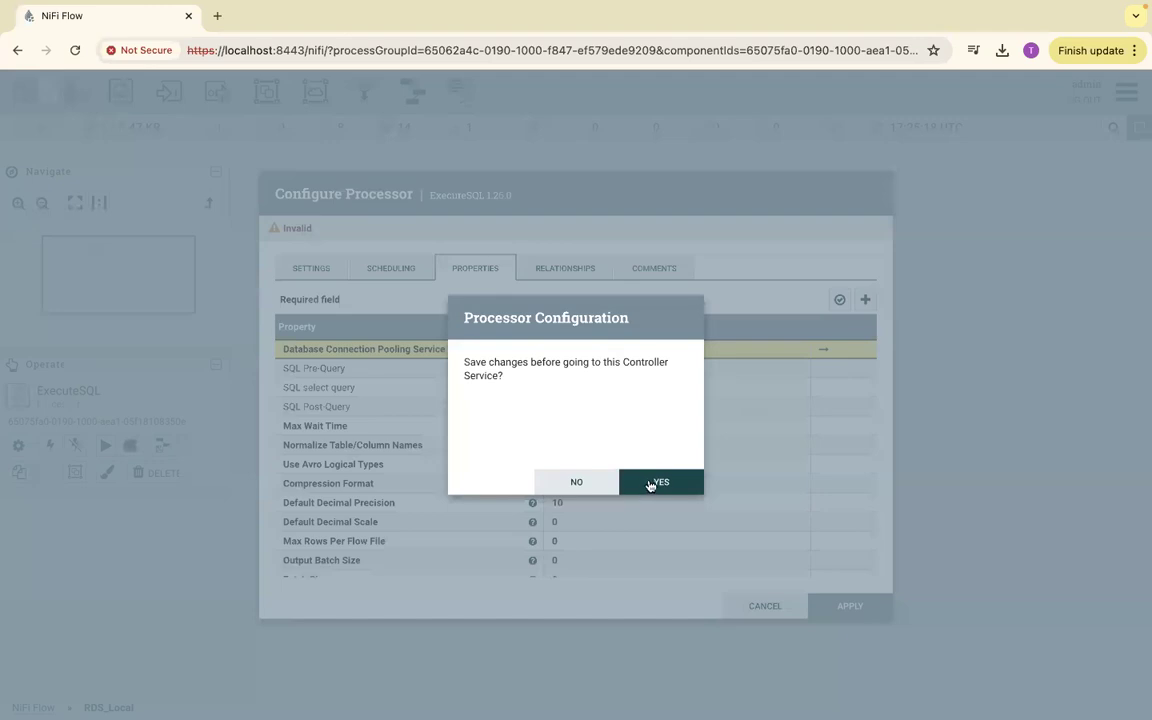
left_click(585, 485)
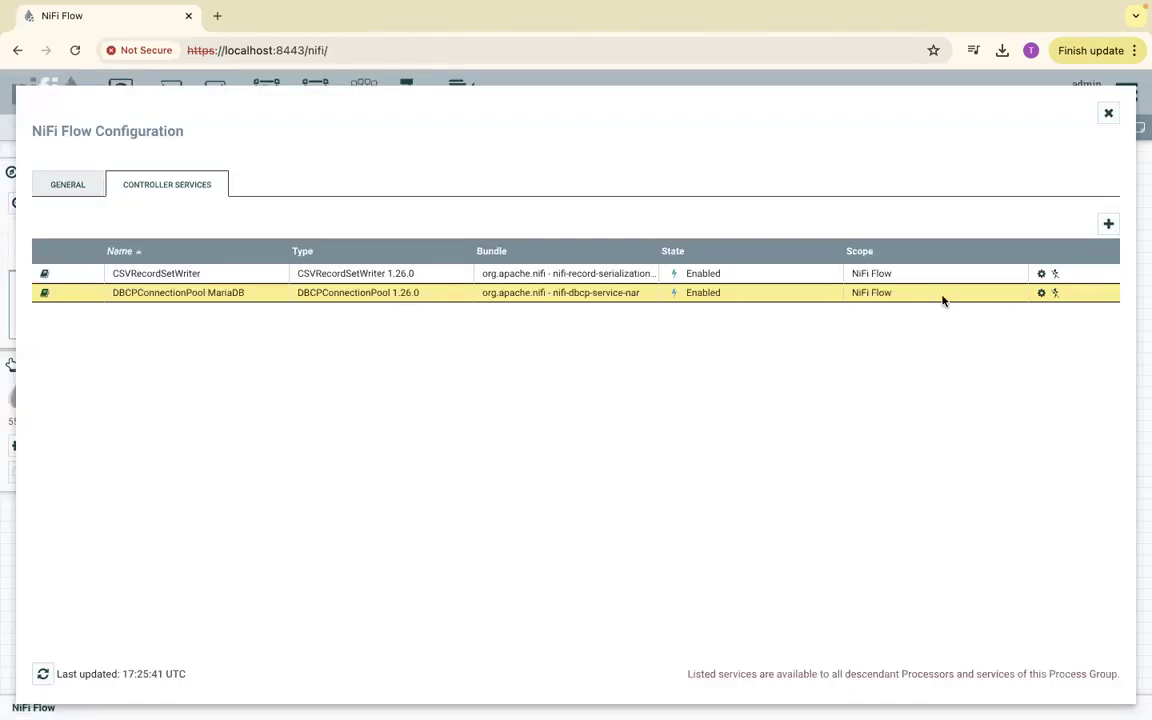
left_click(1041, 293)
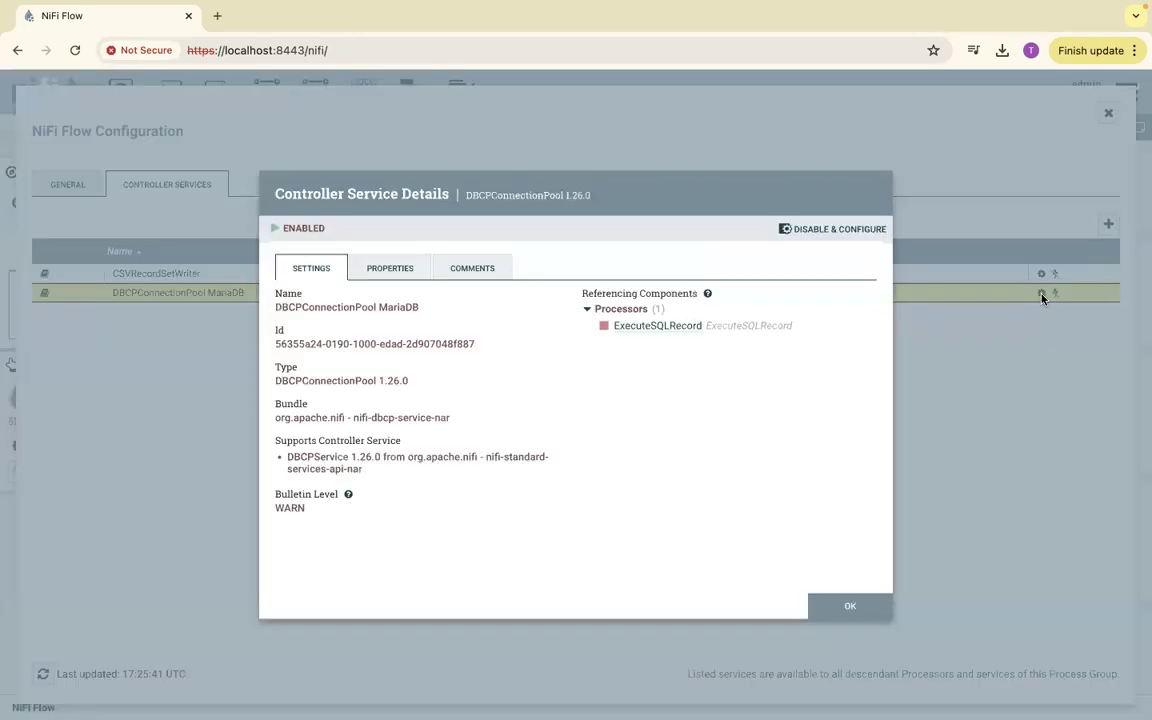
left_click(390, 270)
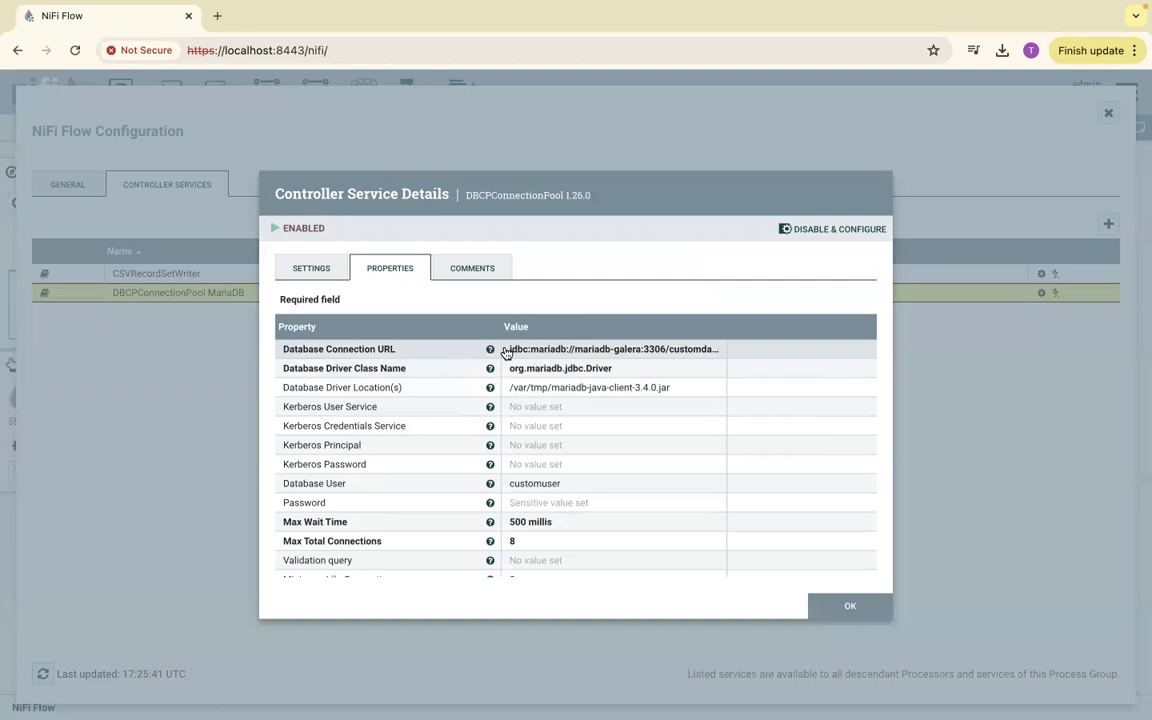
left_click(560, 350)
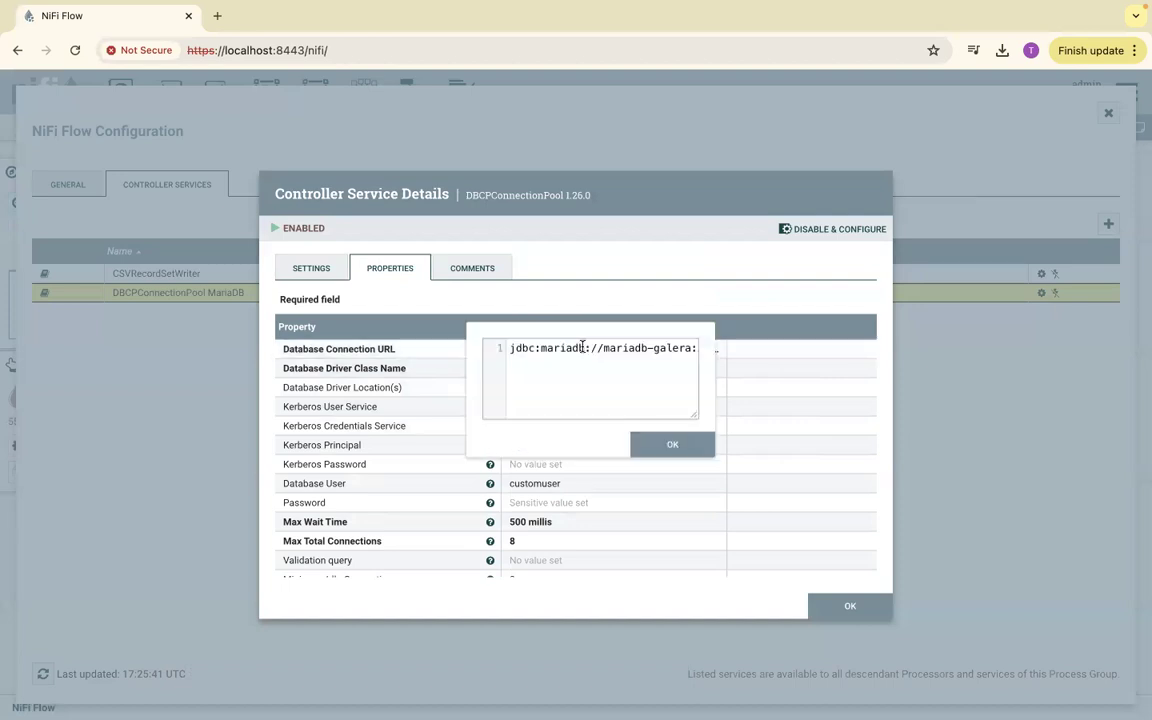
left_click(663, 445)
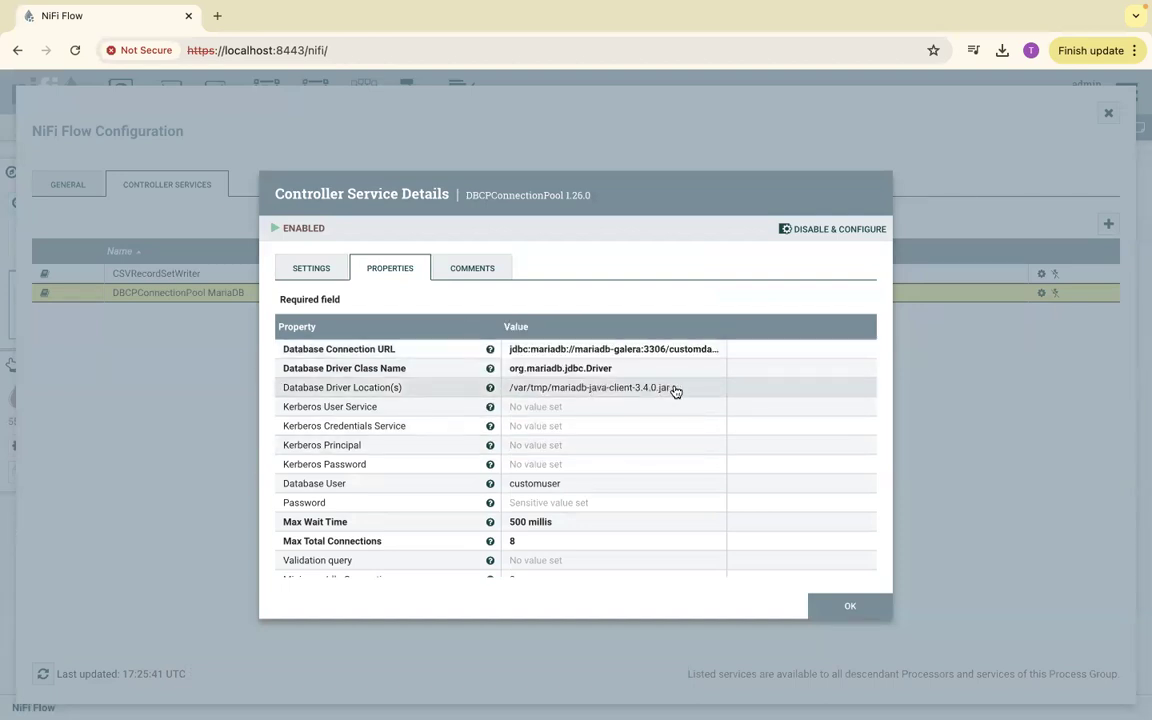
Step: Examine the connection pool's Database Driver Location(s) and its other properties, then close the service details and flow configuration
left_click_drag(676, 390, 510, 389)
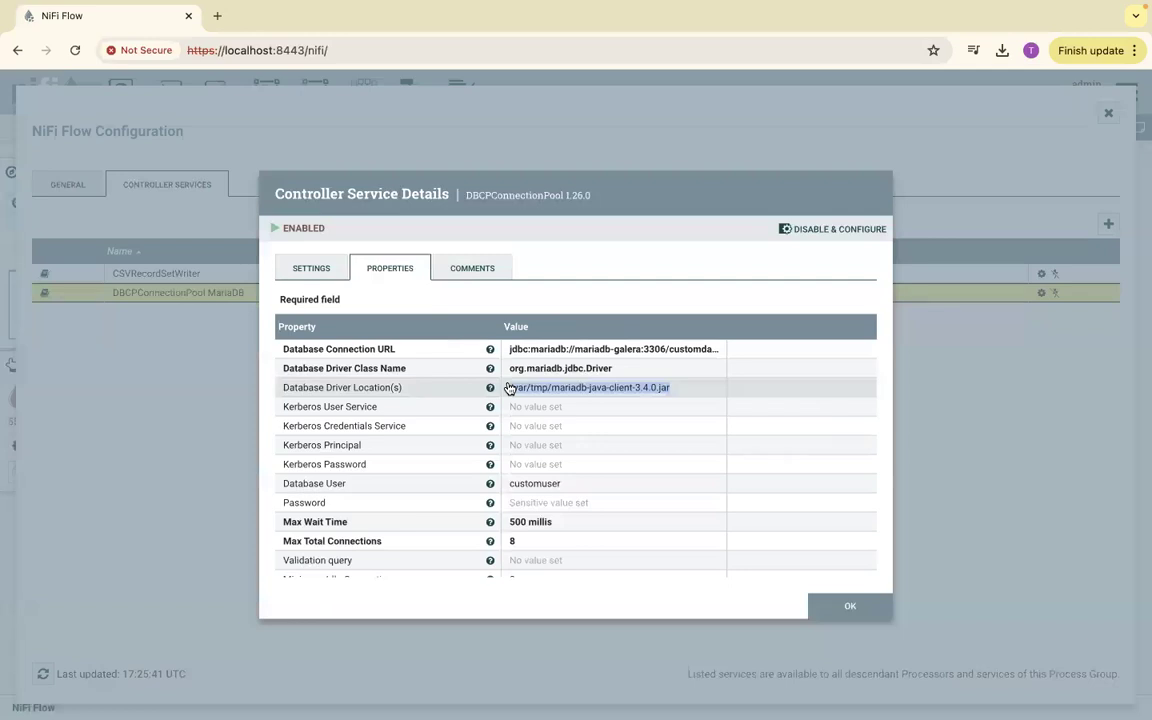
left_click(510, 389)
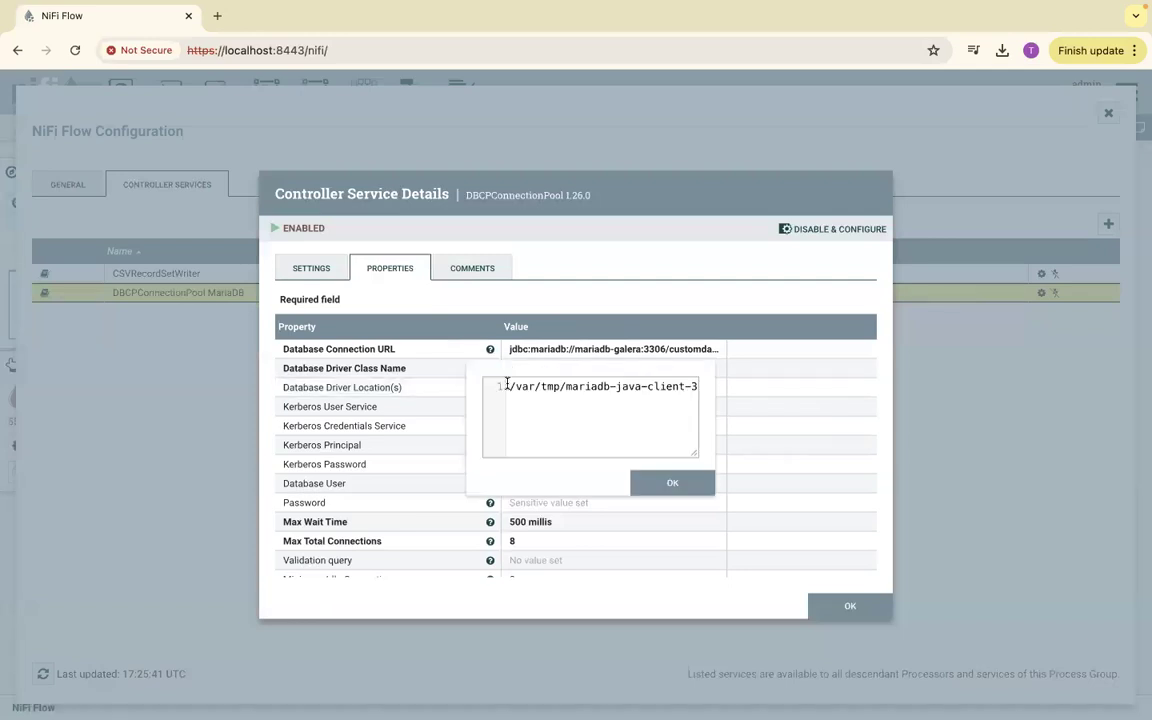
left_click(684, 488)
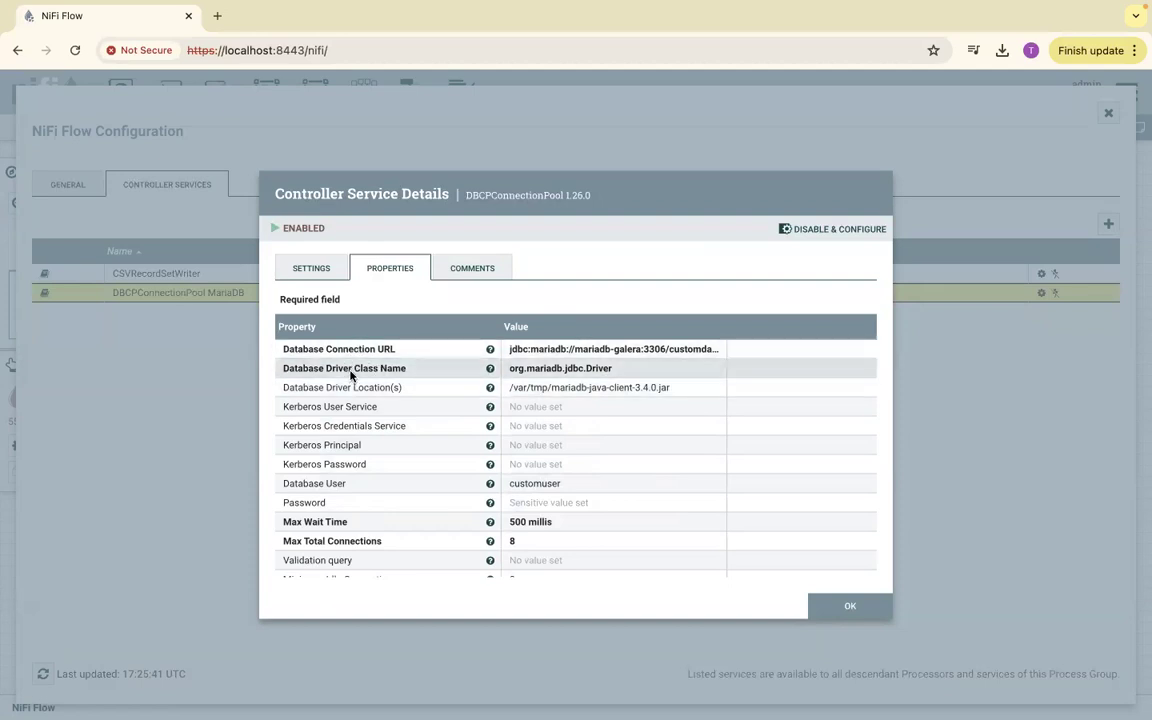
scroll(438, 443, "down", 3)
scroll(438, 443, "up", 3)
mouse_move(489, 390)
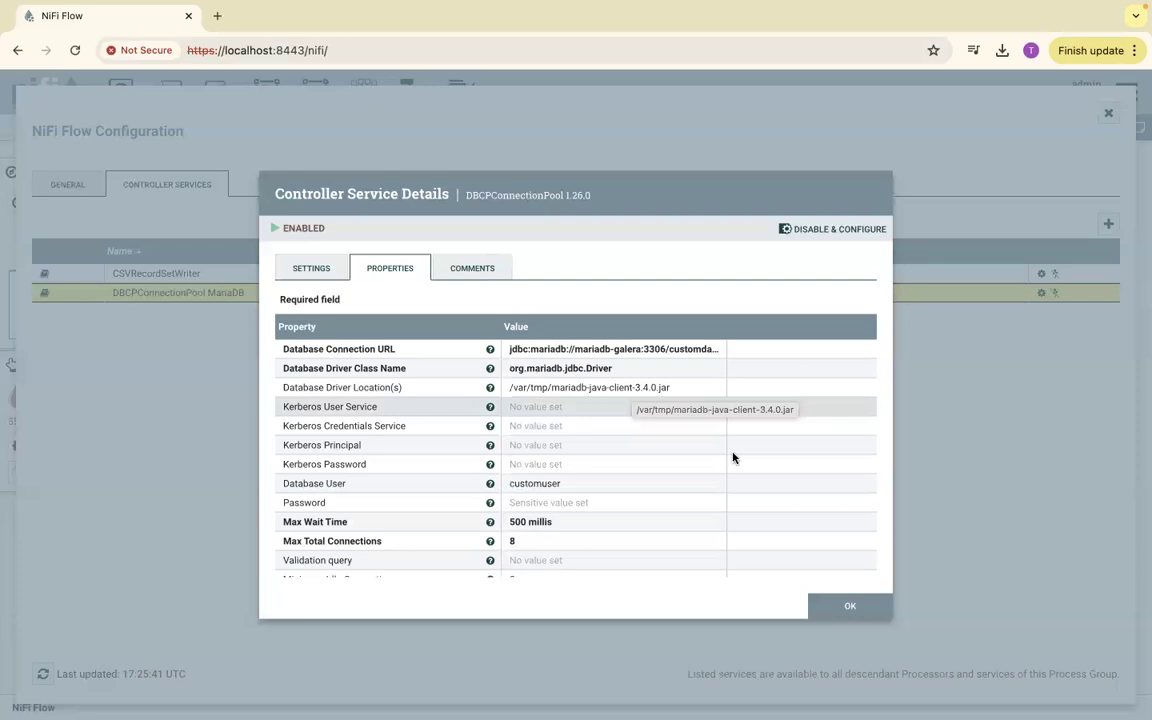
left_click(845, 607)
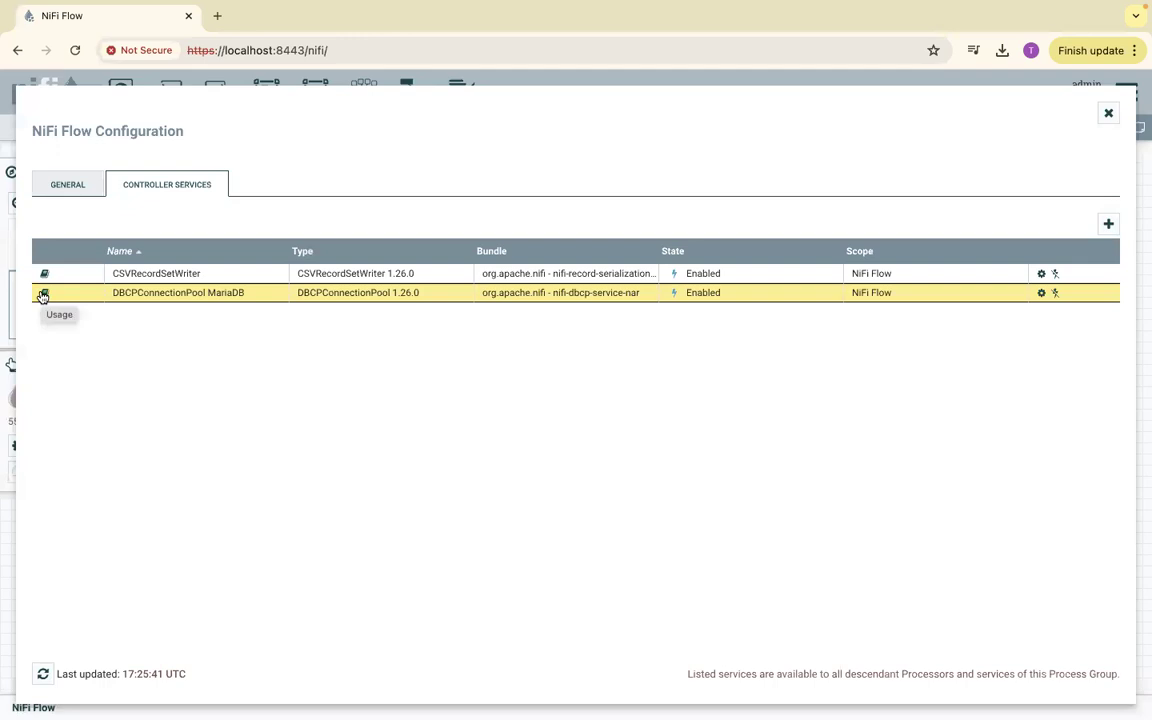
left_click(1110, 114)
Step: Return to the RDS_Local group and set ExecuteSQL's Database Connection Pooling Service to DBCPConnectionPool MariaDB
left_click(439, 237)
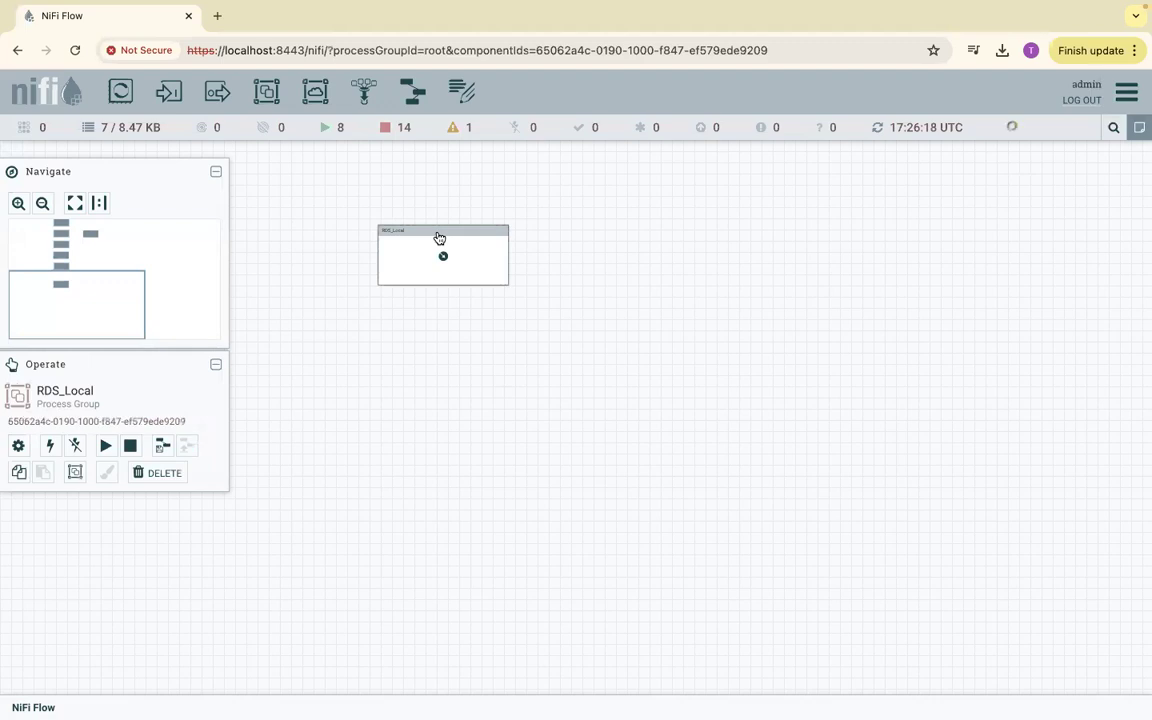
double_click(439, 237)
right_click(418, 230)
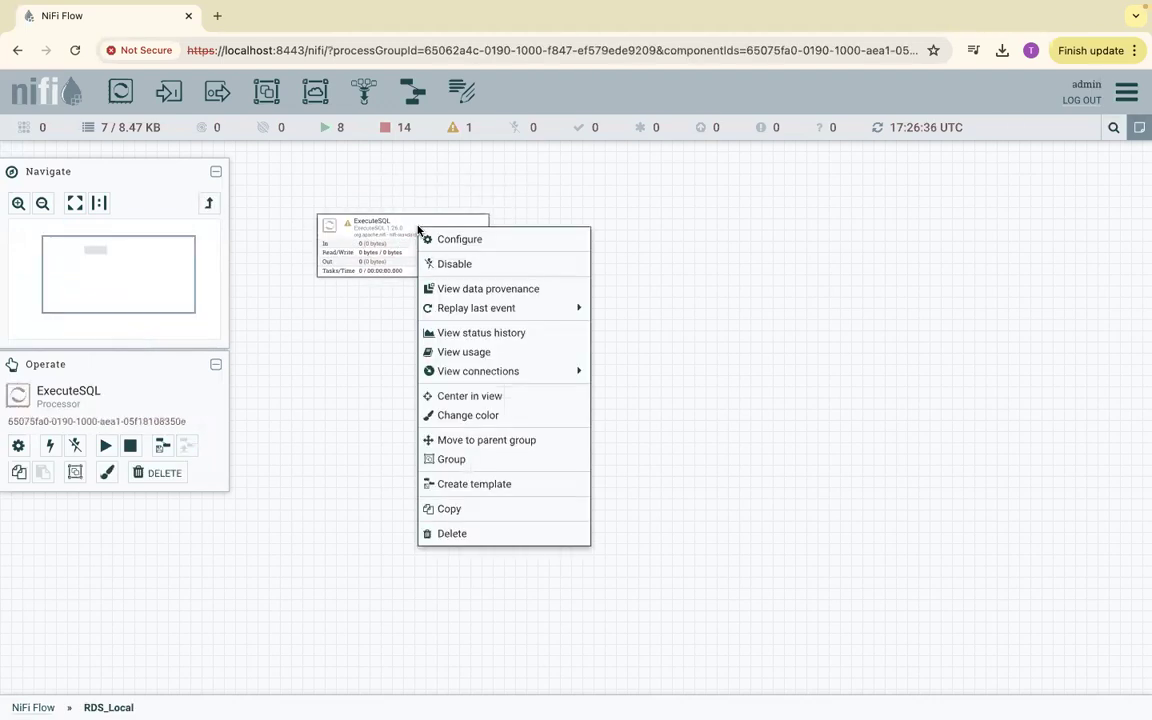
left_click(422, 237)
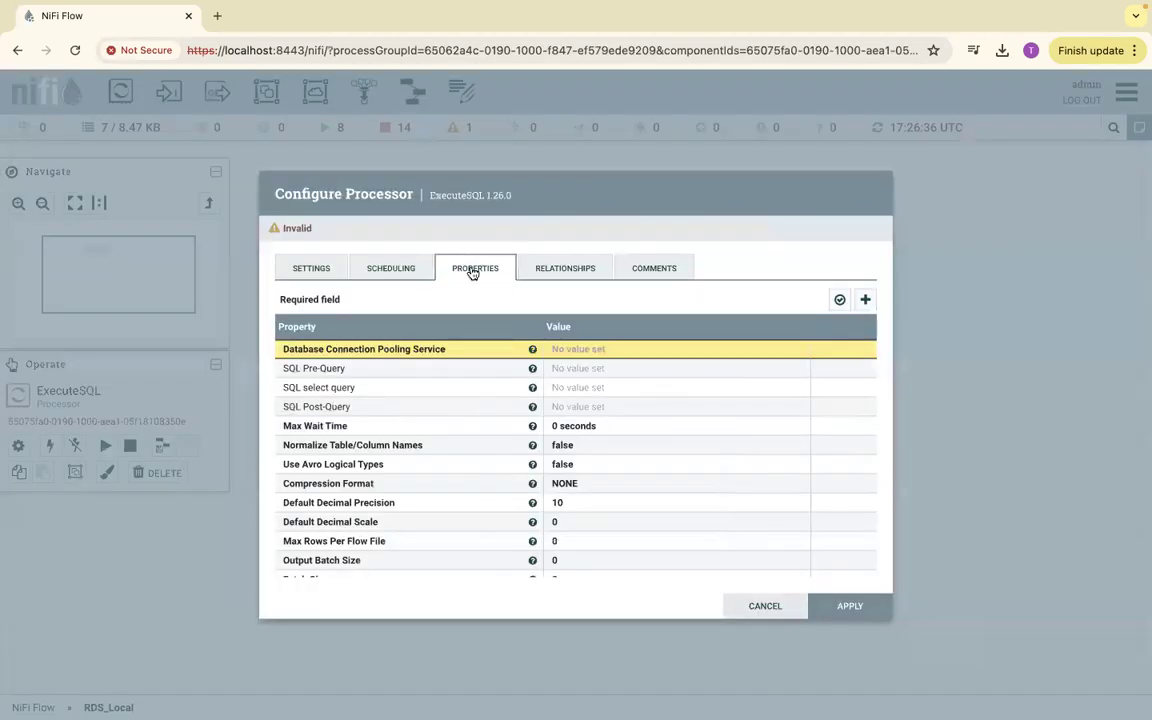
left_click(576, 350)
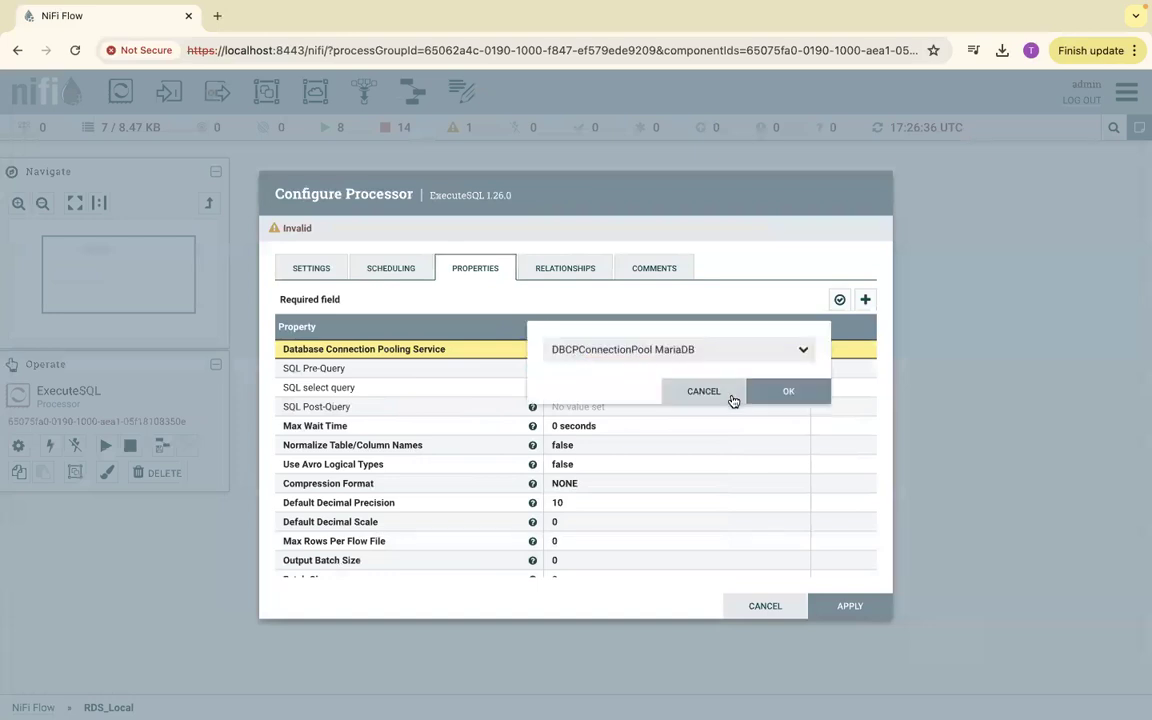
left_click(785, 393)
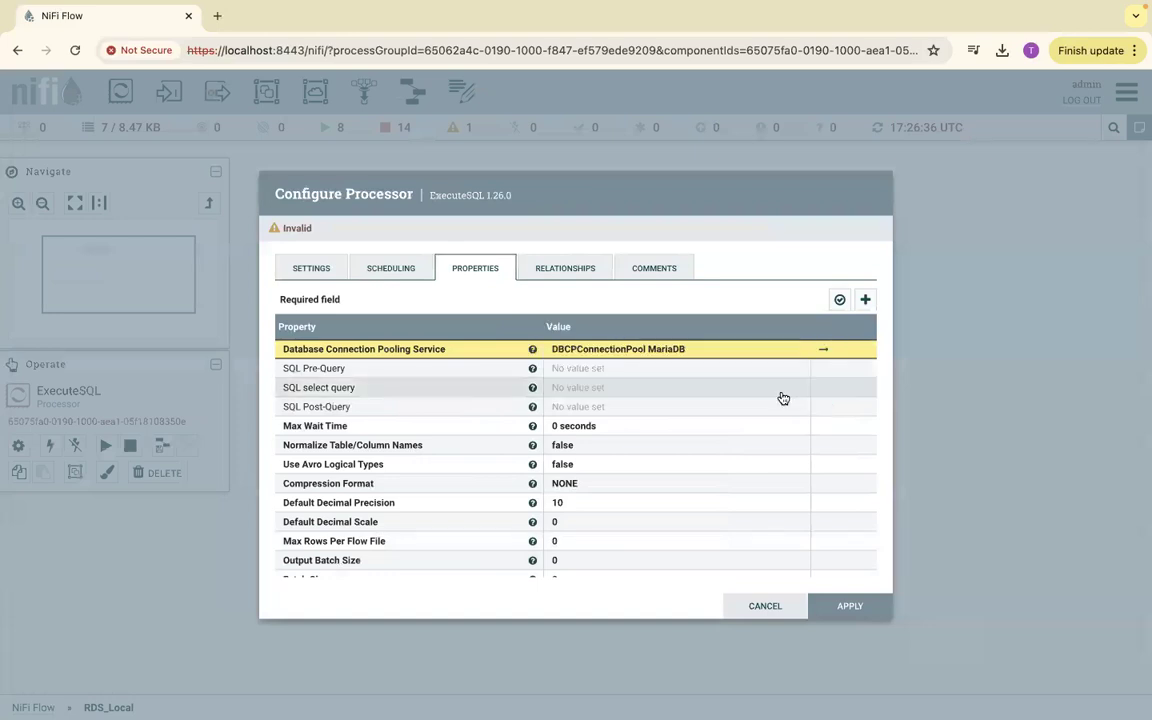
Step: Set ExecuteSQL's SQL select query to "select * from emp;", apply the configuration, and check the processor's warning
left_click(568, 397)
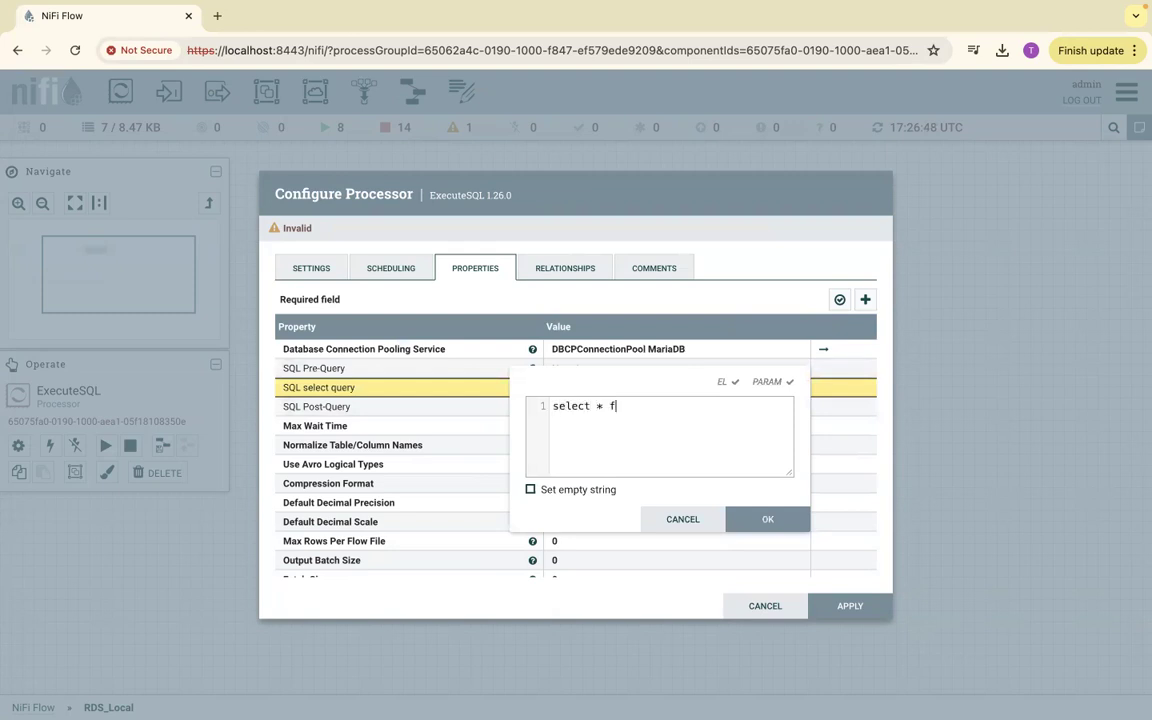
type("select * from emp;")
left_click(750, 519)
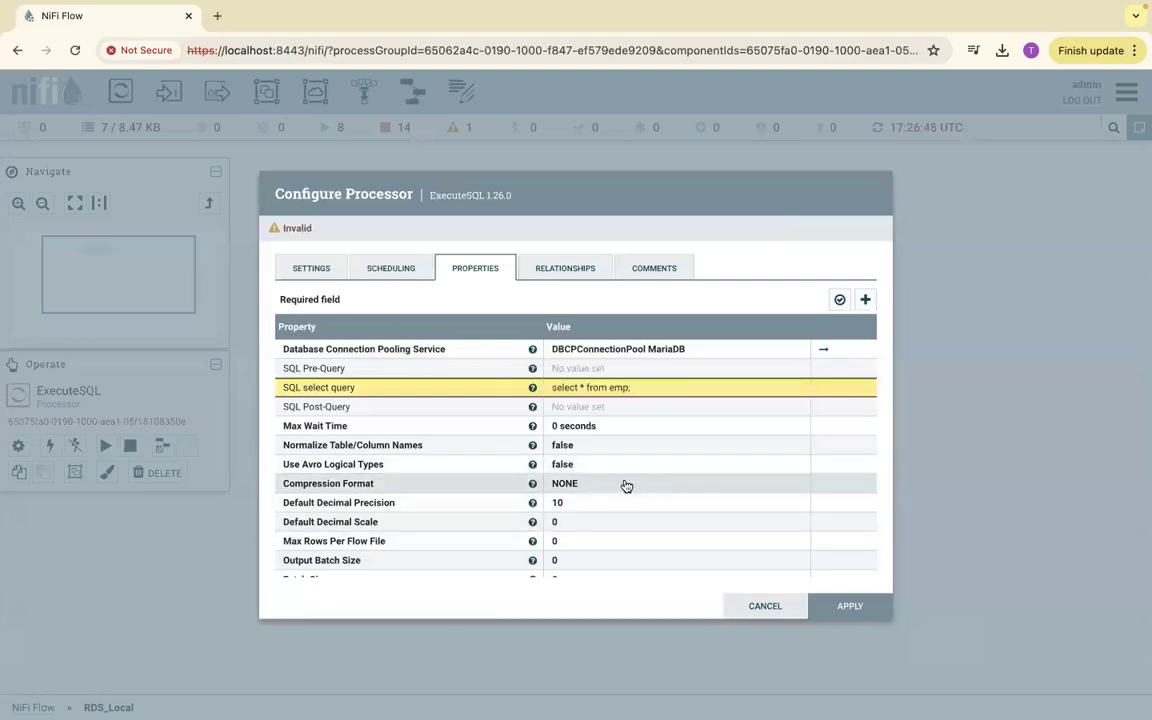
scroll(612, 489, "down", 2)
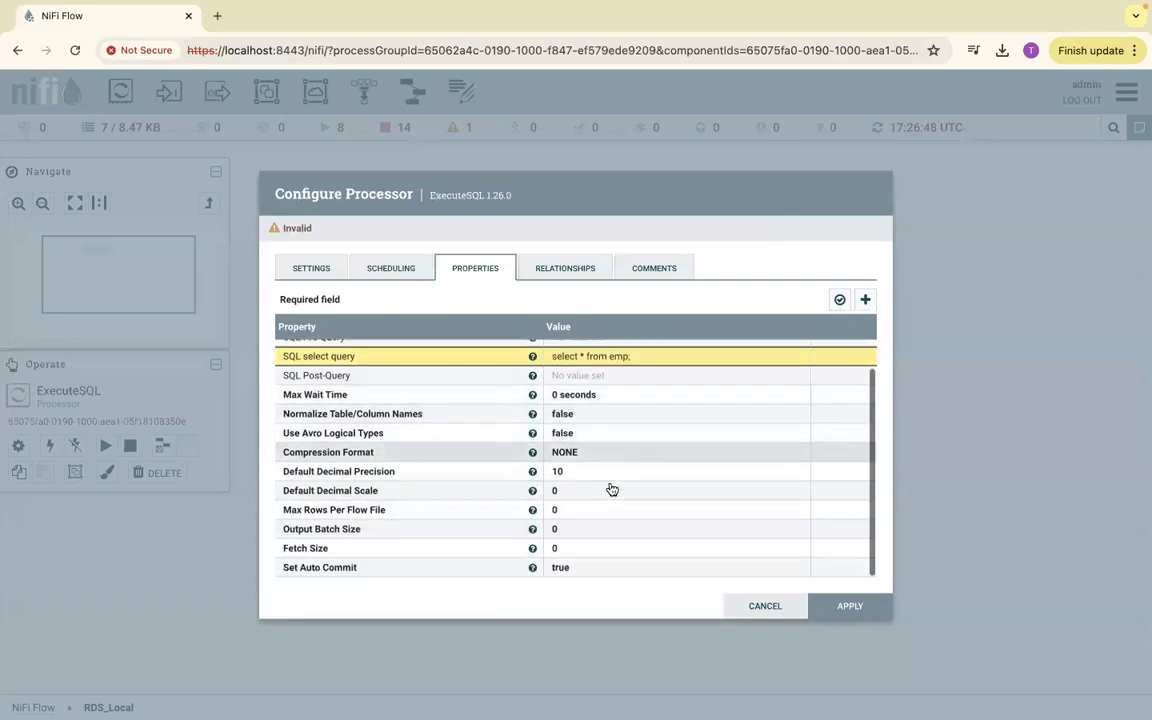
left_click(843, 607)
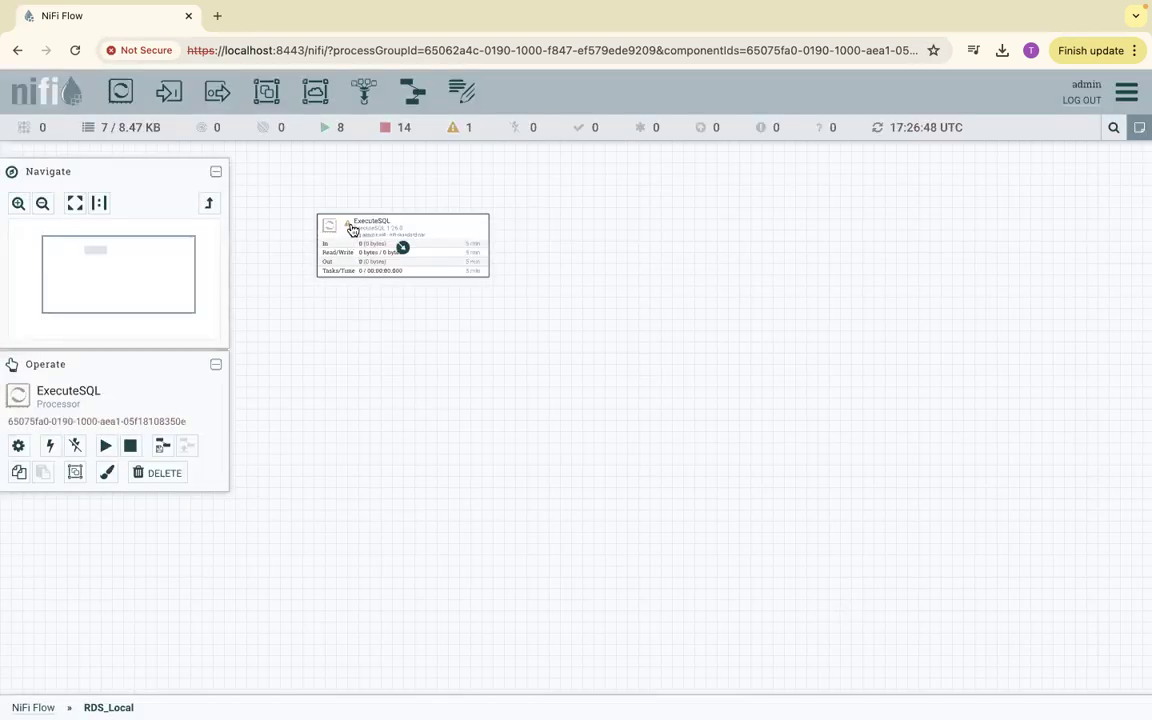
mouse_move(350, 227)
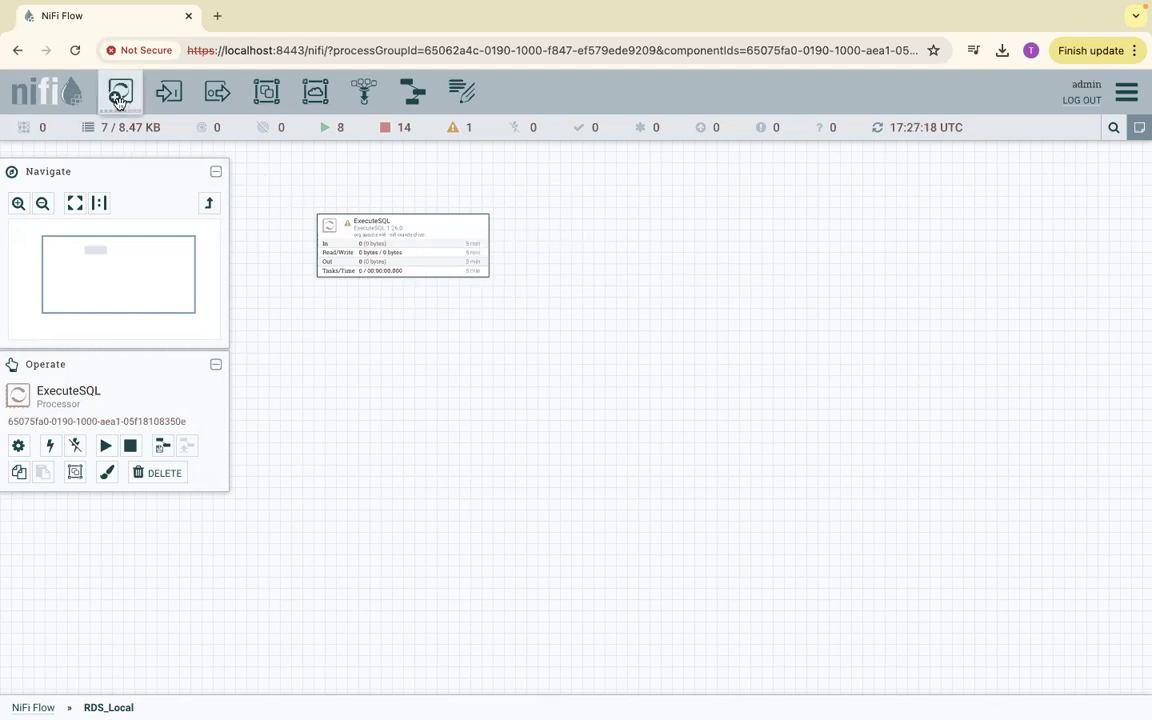
Step: Add a PutFile processor to the RDS_Local group and place it beside ExecuteSQL at the same height
left_click_drag(121, 91, 691, 251)
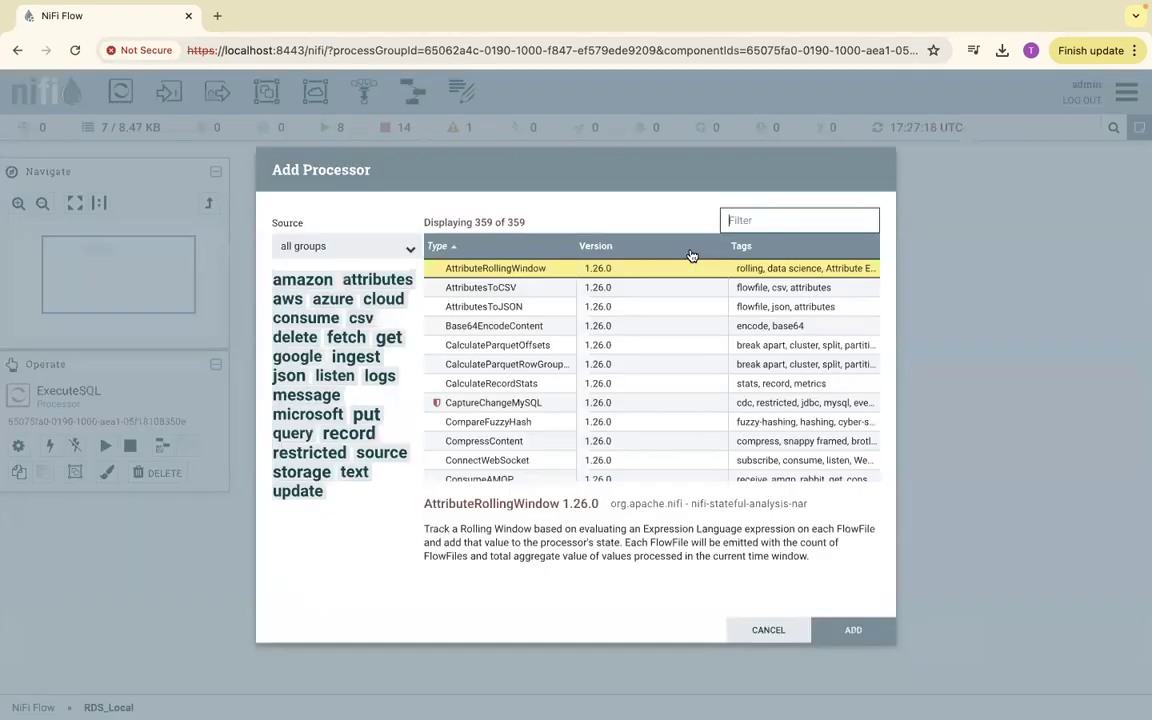
type("putfile")
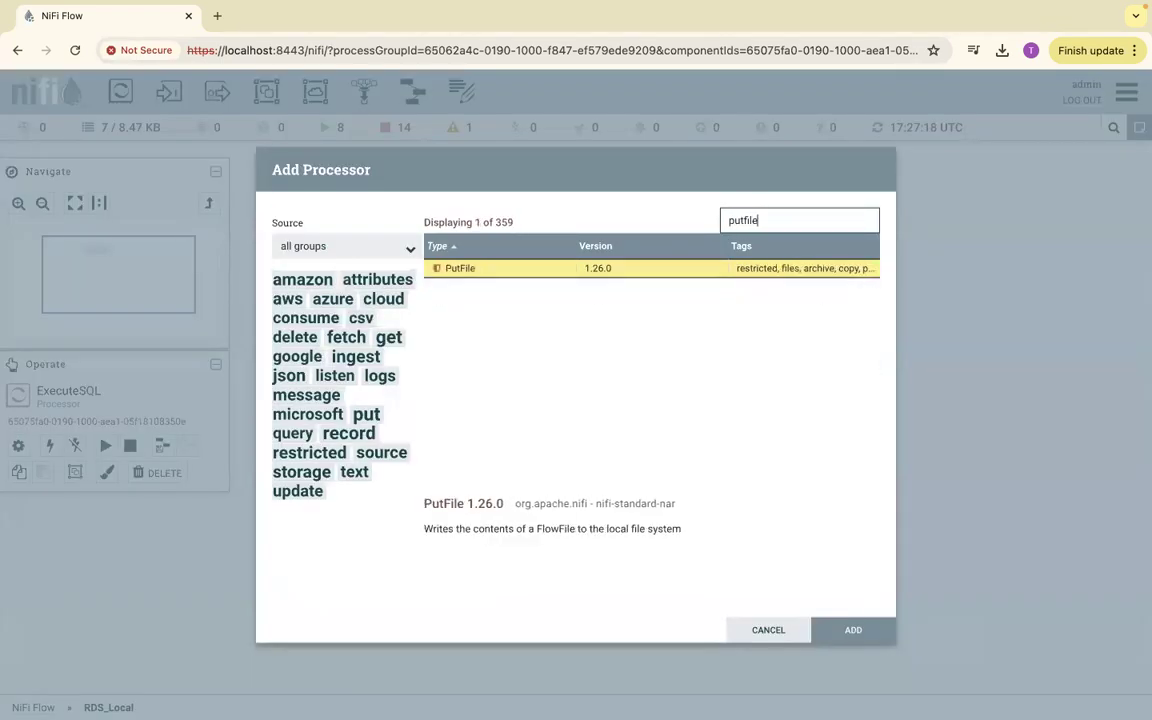
left_click(590, 270)
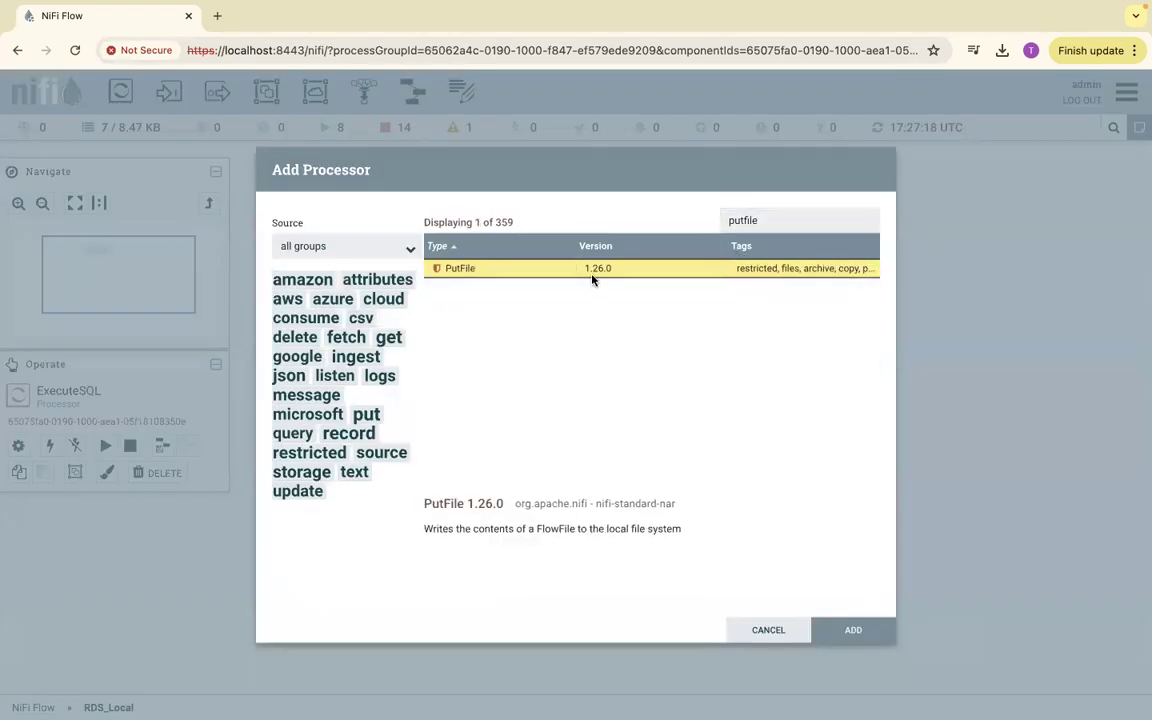
left_click(849, 630)
left_click_drag(756, 271, 675, 236)
Step: Connect ExecuteSQL to PutFile for the success relationship and move PutFile slightly farther away from ExecuteSQL
left_click_drag(408, 250, 638, 256)
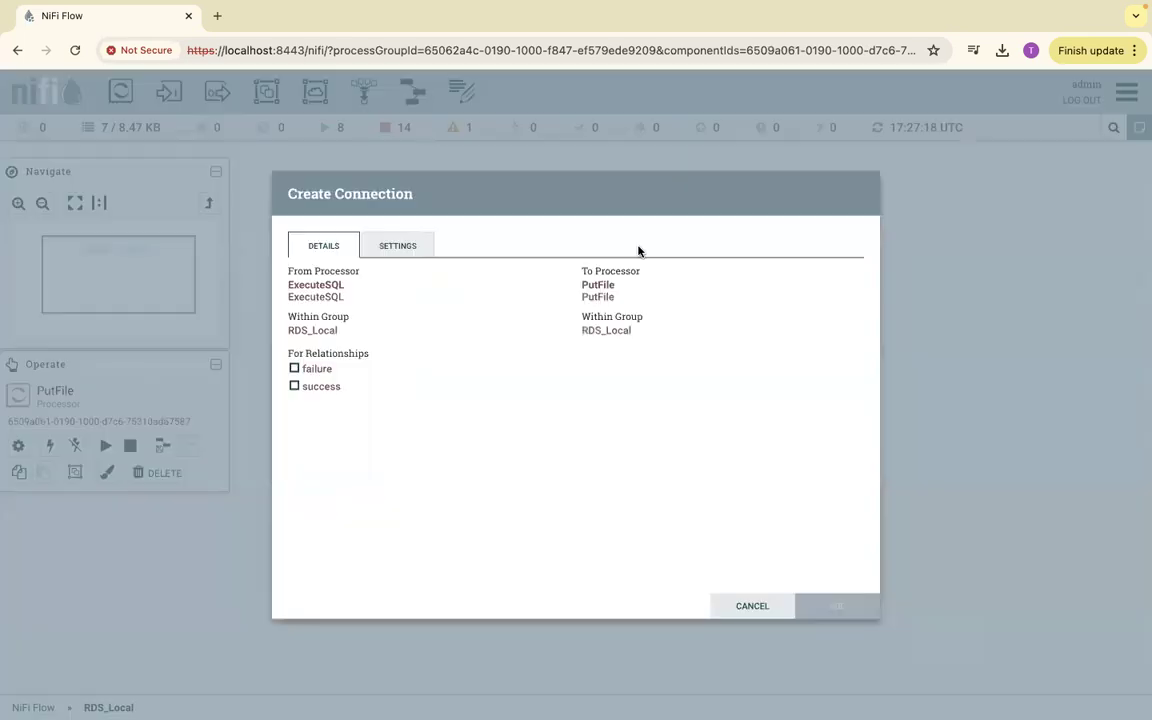
left_click(295, 387)
left_click(837, 606)
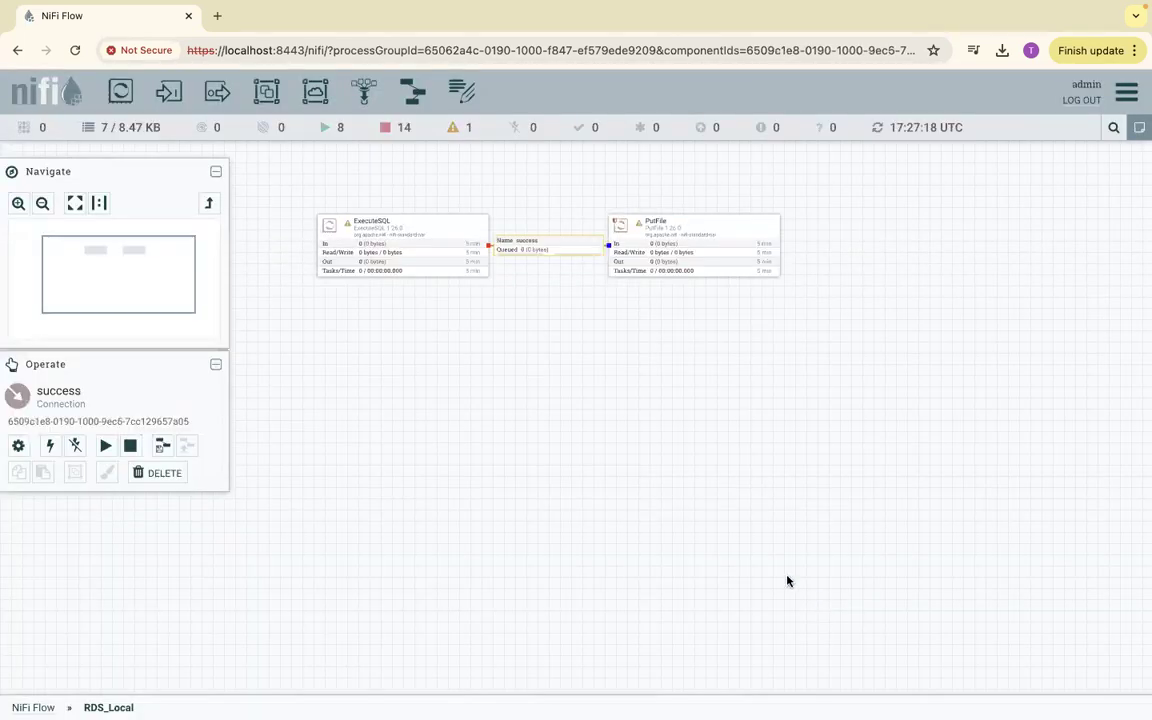
left_click(746, 232)
left_click_drag(746, 232, 766, 232)
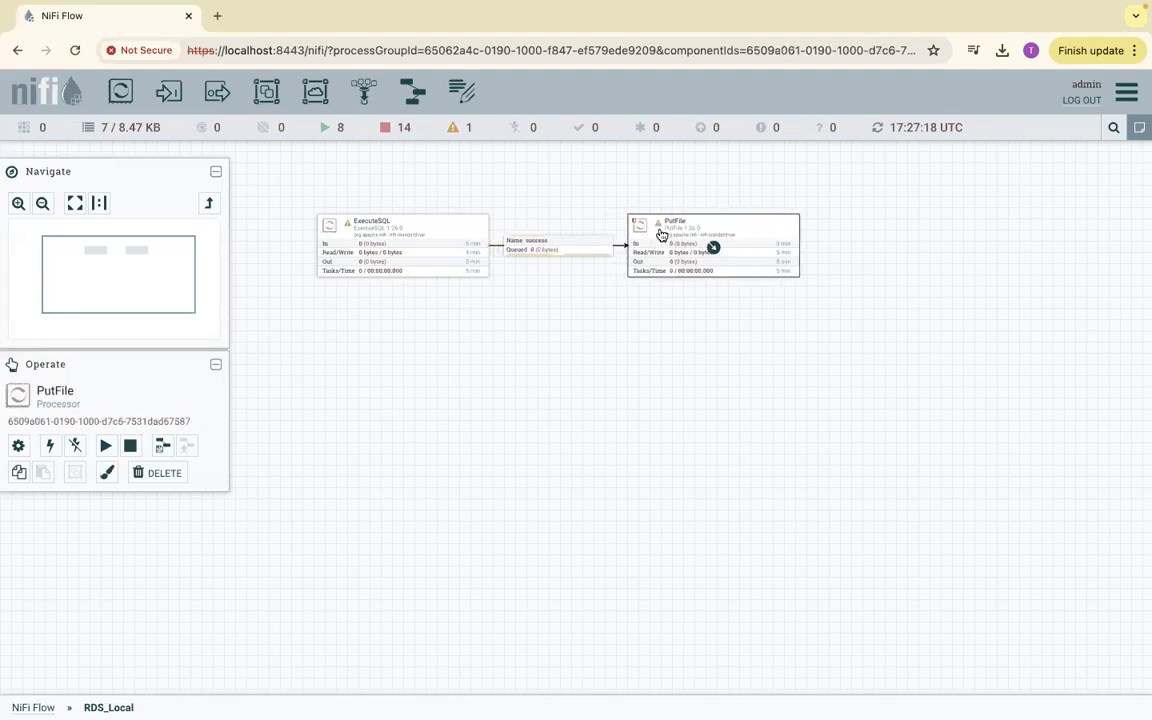
right_click(391, 226)
left_click(520, 205)
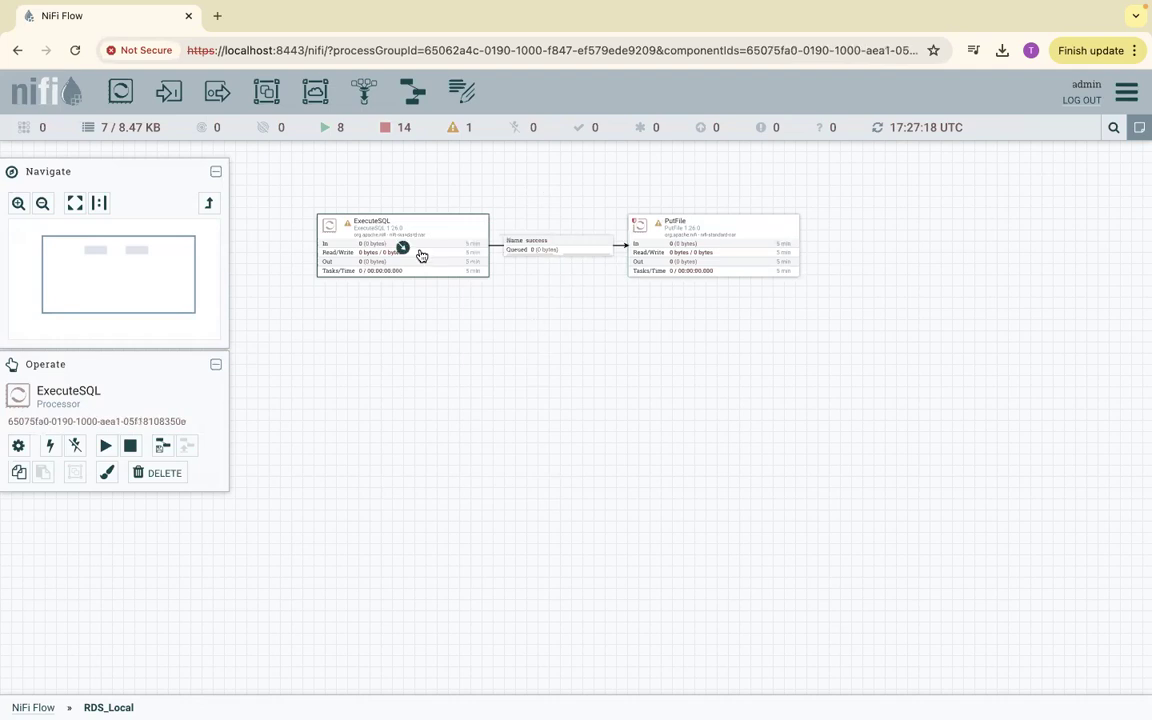
Step: Add a LogMessage processor to the RDS_Local group and place it below and between ExecuteSQL and PutFile
left_click_drag(120, 92, 644, 320)
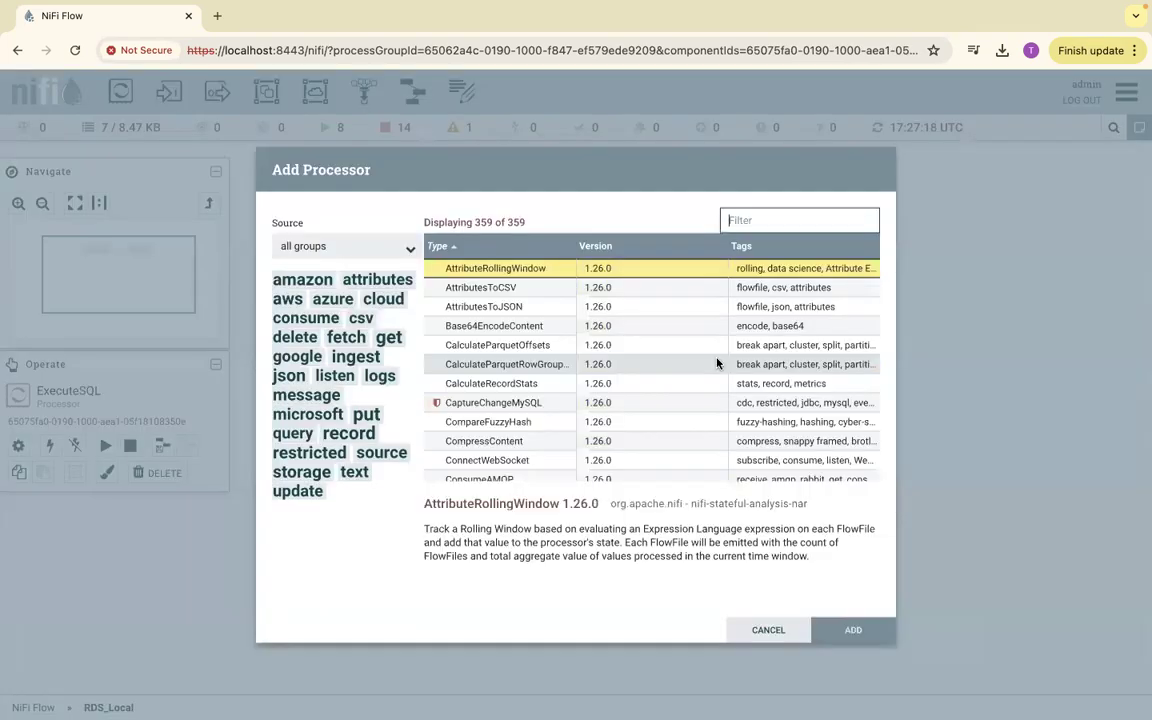
type("logmessa")
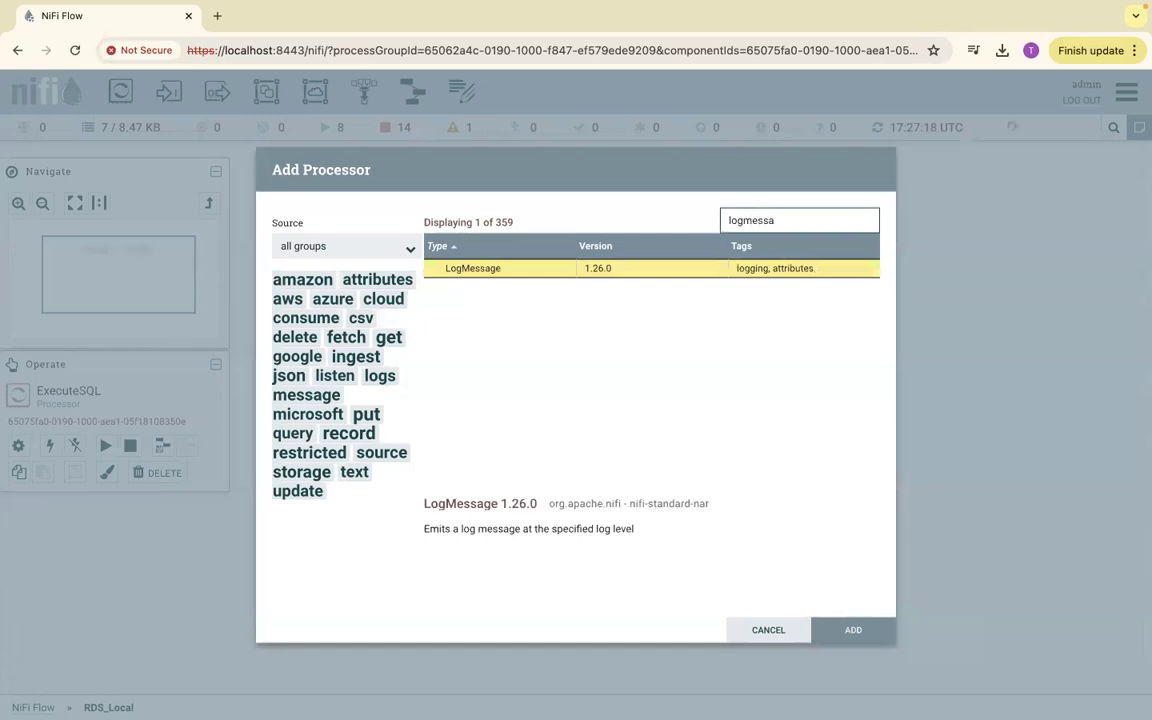
key("Return")
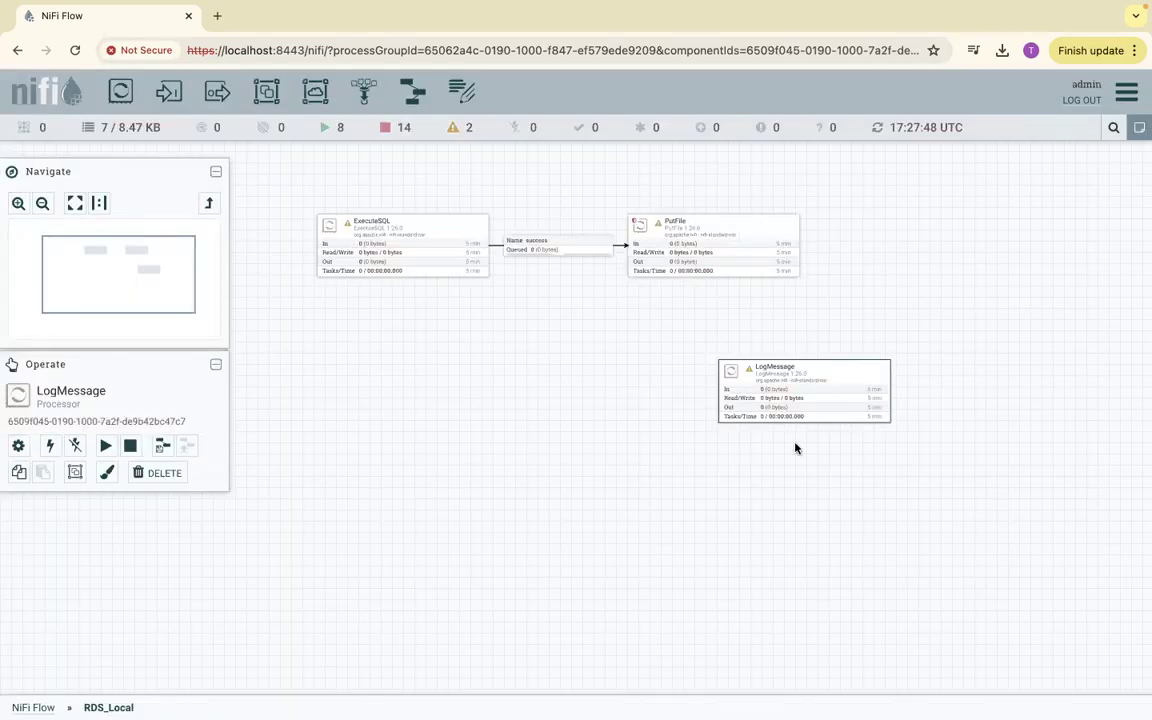
left_click_drag(800, 391, 570, 347)
Step: Connect ExecuteSQL to LogMessage for the failure relationship and shift LogMessage to the right, beneath PutFile
left_click_drag(404, 246, 562, 333)
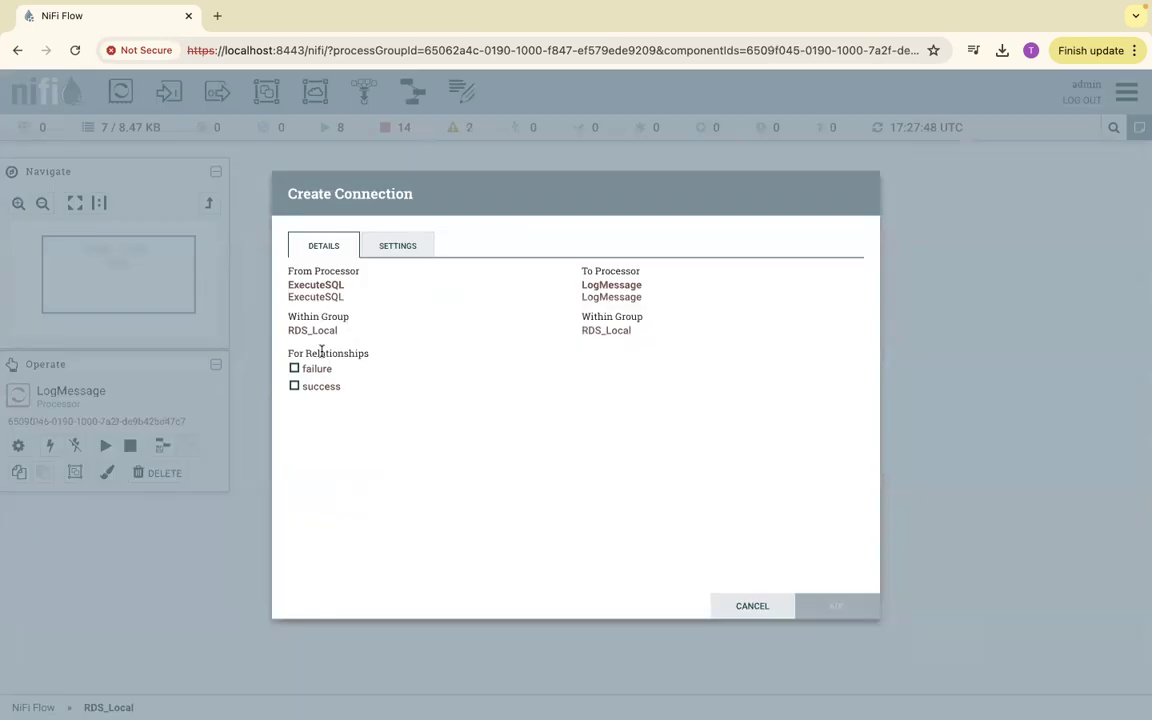
left_click(294, 368)
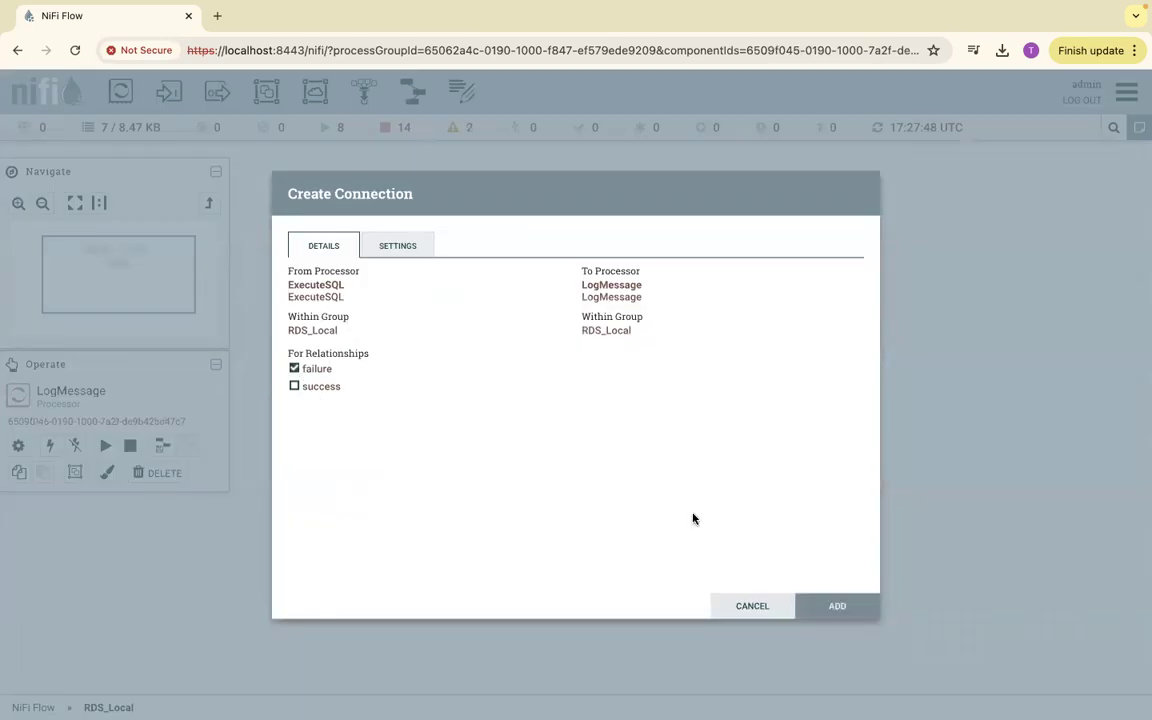
left_click(830, 606)
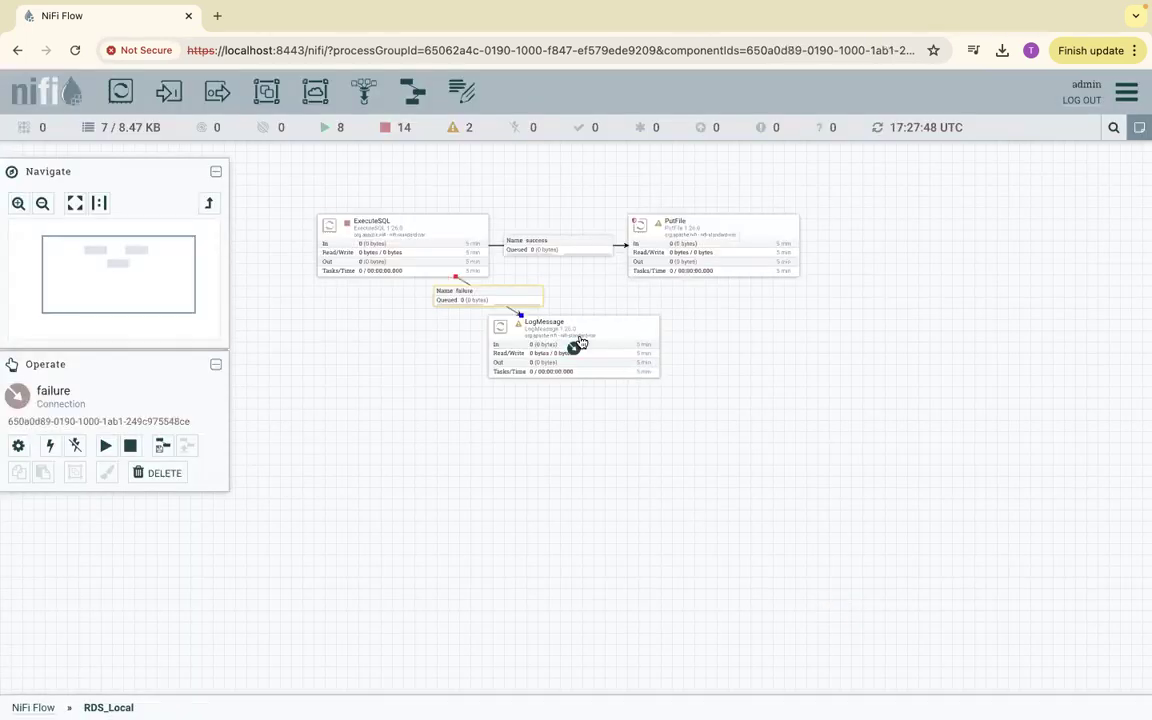
left_click(682, 331)
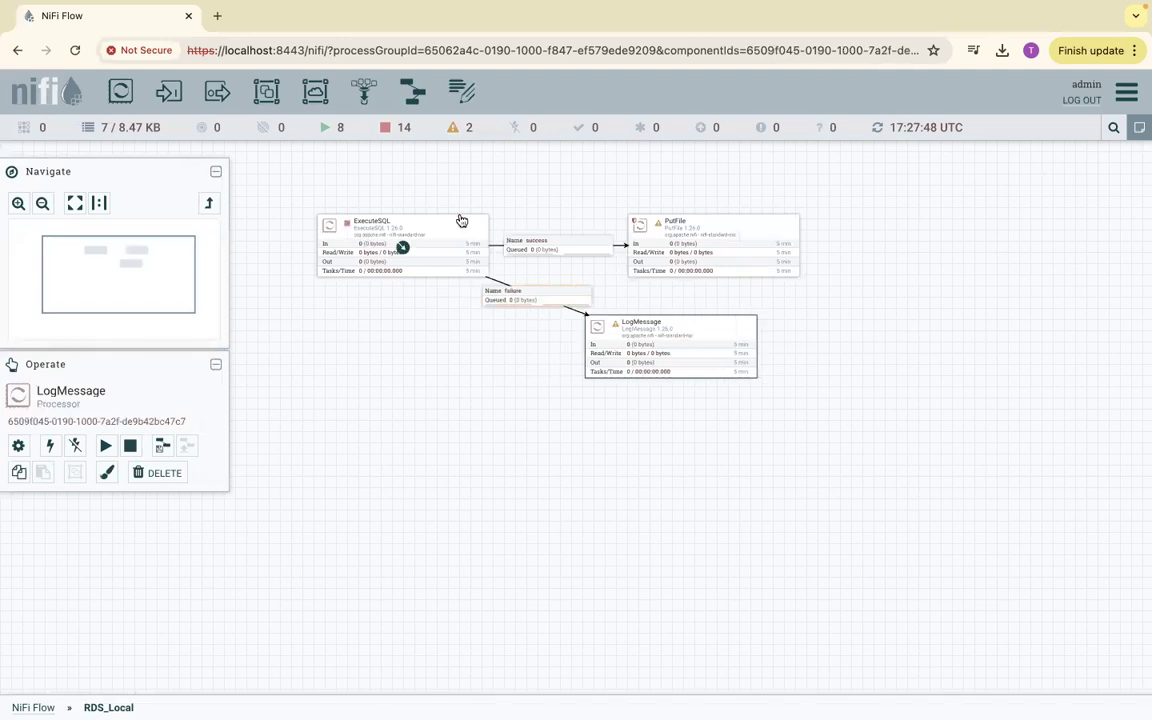
Step: Set PutFile's Directory property to /var/tmp/, auto-terminate its success relationship and apply the configuration
mouse_move(661, 229)
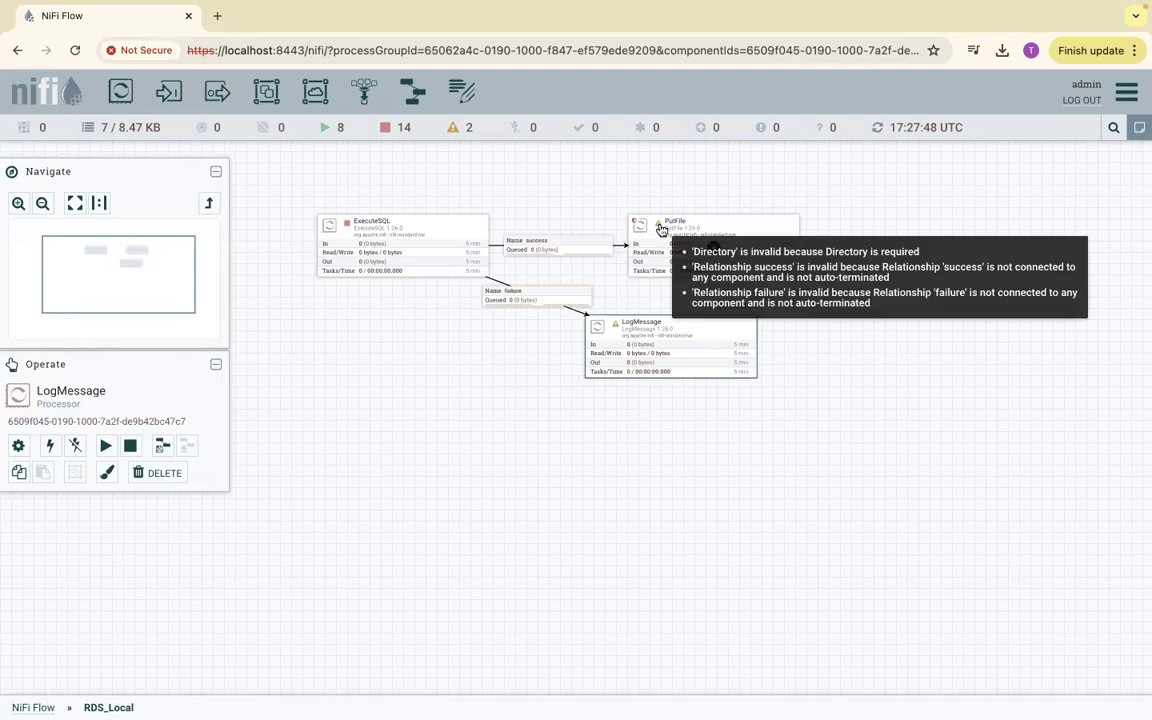
right_click(680, 225)
left_click(712, 231)
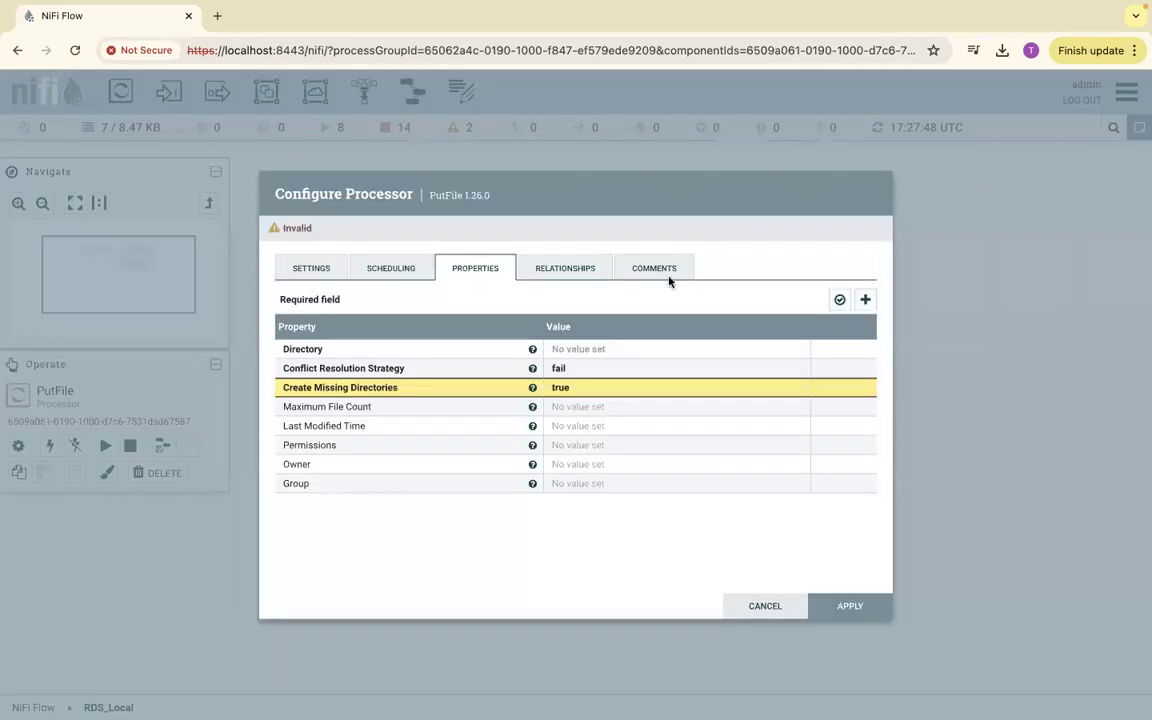
left_click(579, 348)
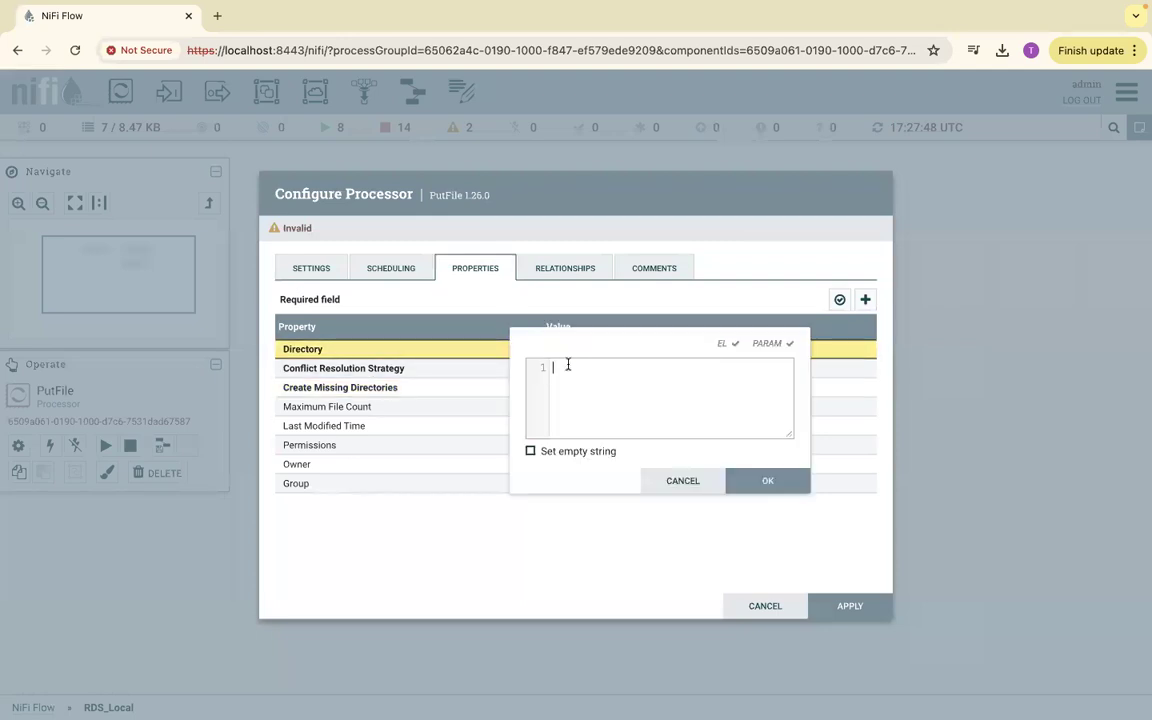
left_click(757, 480)
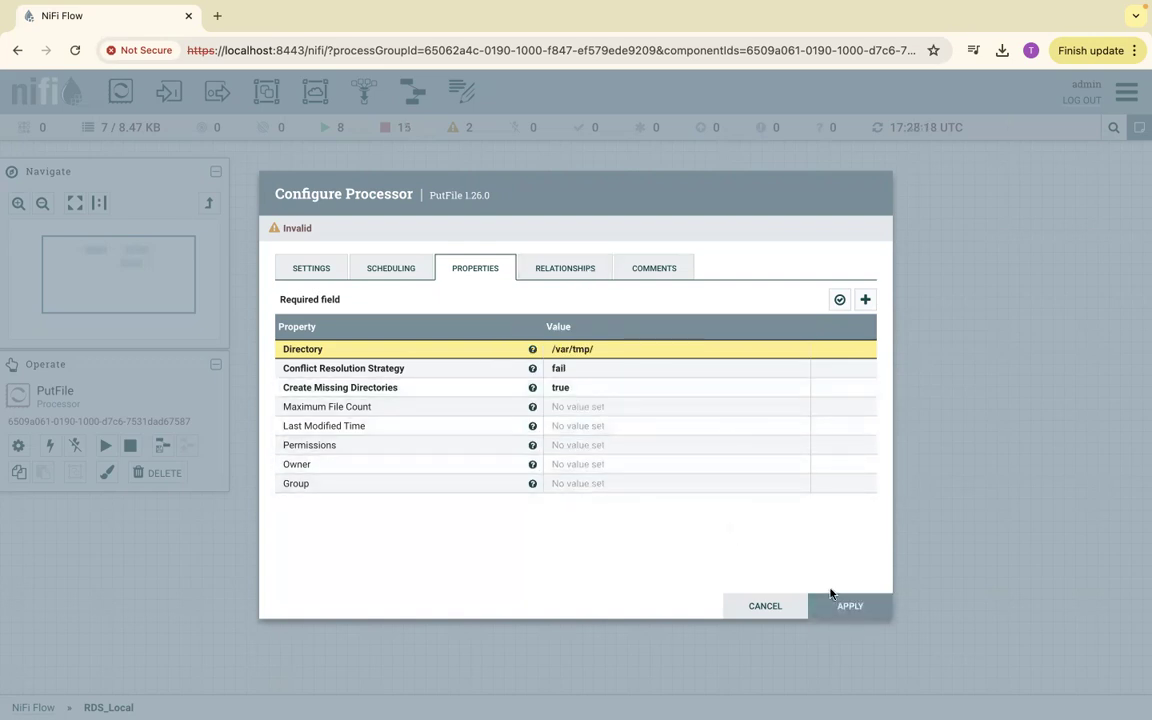
left_click(555, 268)
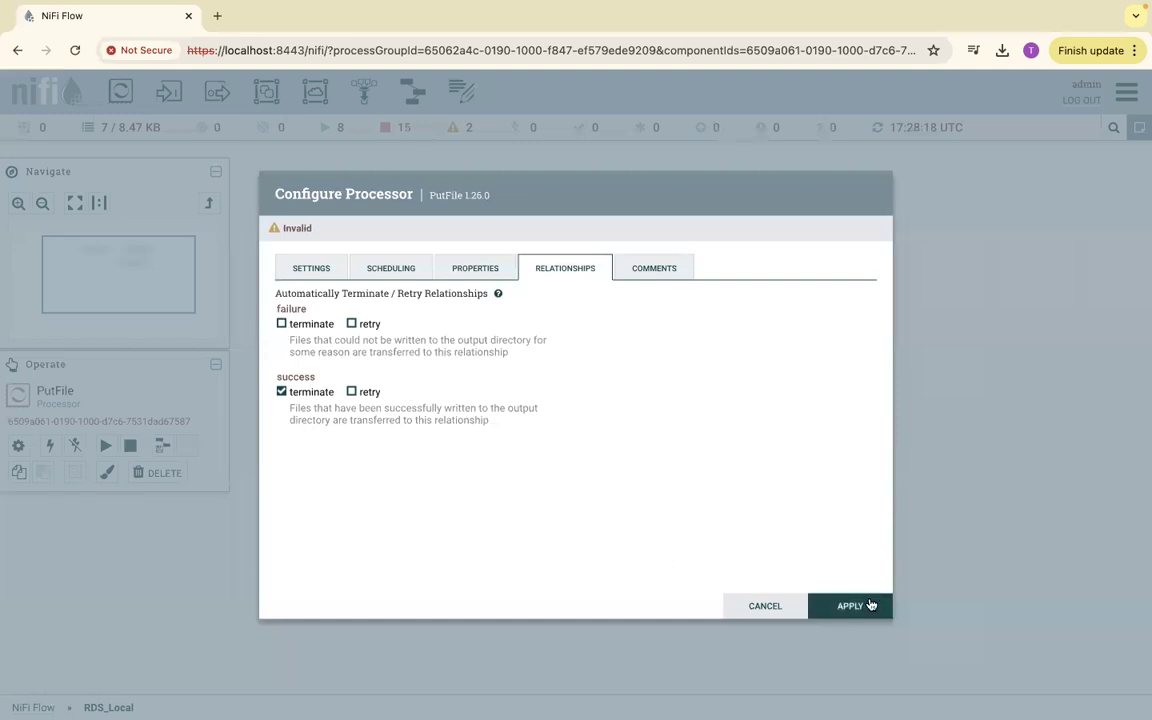
left_click(857, 607)
Step: Turn off automatic termination of PutFile's success relationship and apply the change
right_click(712, 248)
left_click(711, 252)
left_click(281, 323)
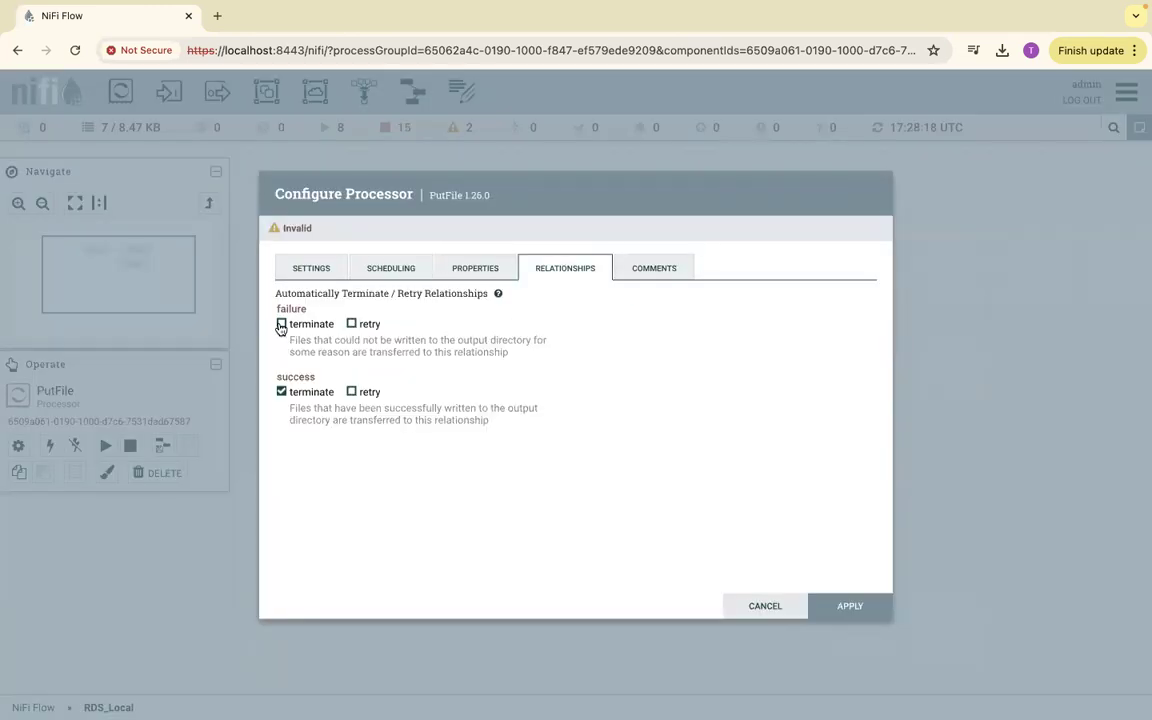
left_click(281, 323)
left_click(281, 391)
left_click(852, 606)
Step: Connect PutFile to LogMessage for both the failure and success relationships
left_click_drag(713, 247, 665, 333)
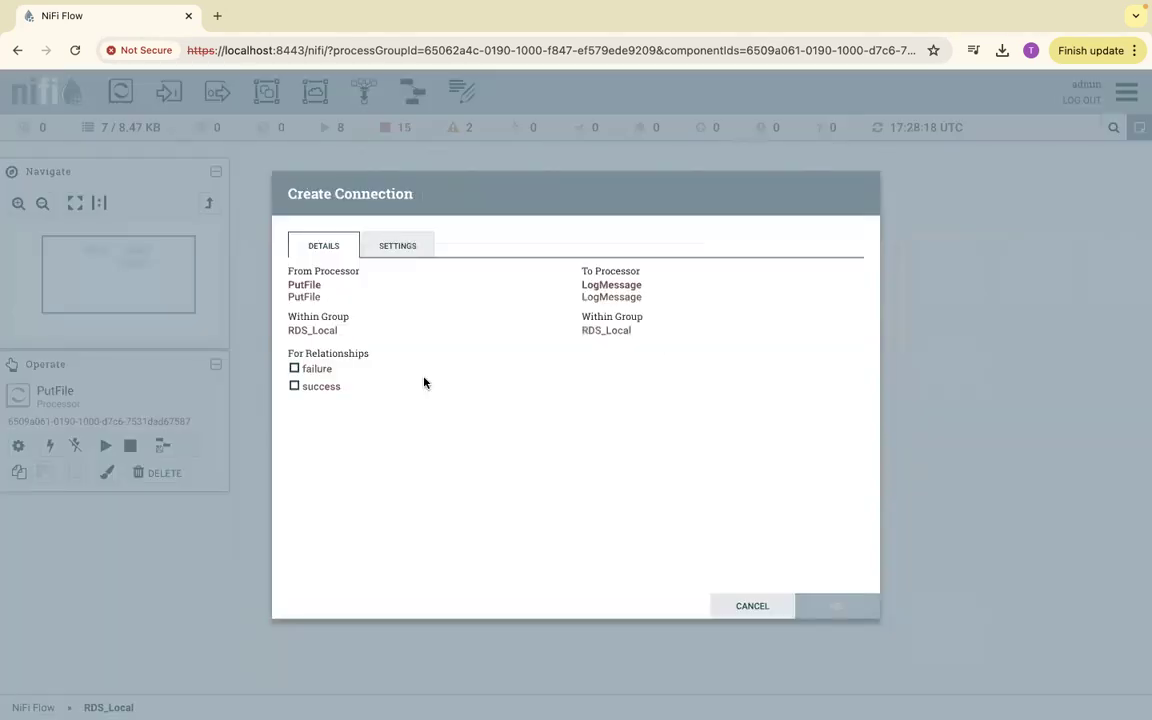
left_click(294, 368)
left_click(294, 386)
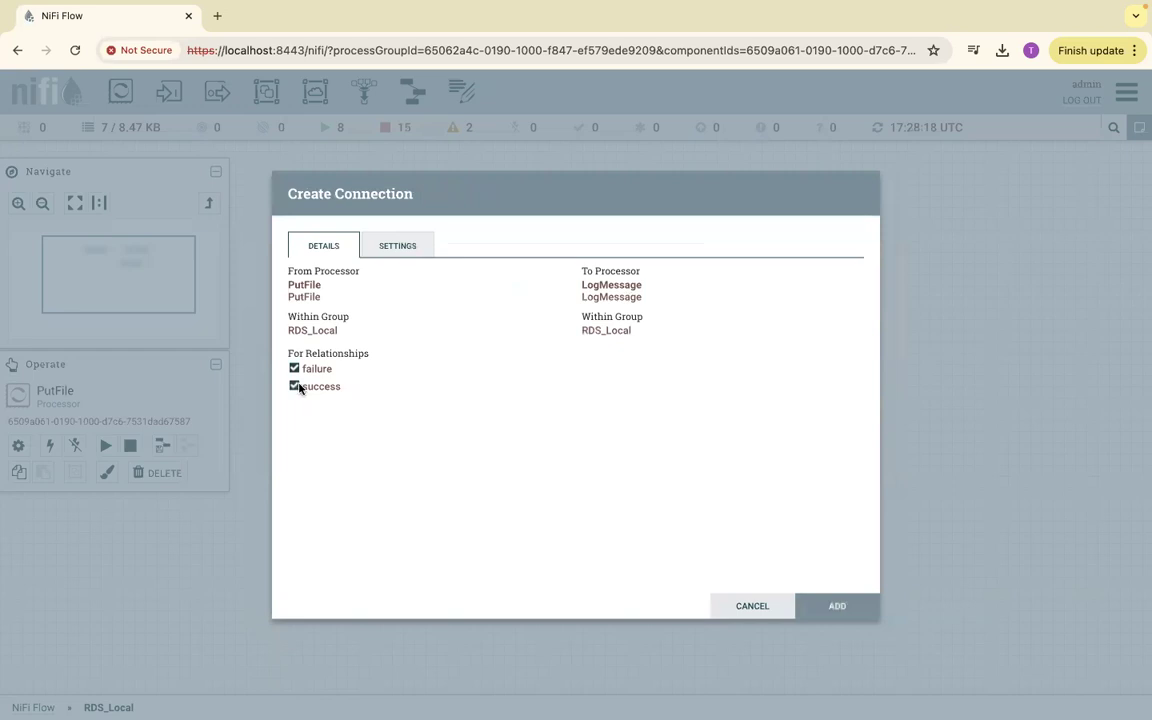
left_click(836, 604)
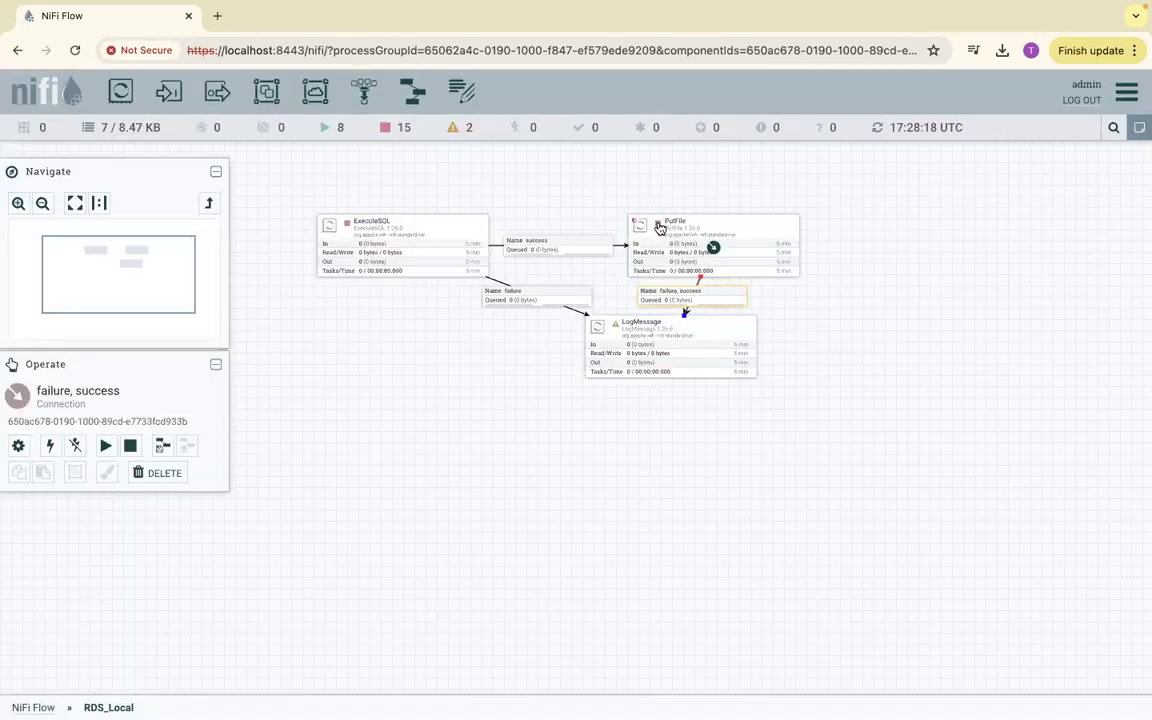
Step: Auto-terminate LogMessage's success relationship and move the processor slightly lower, farther away from PutFile
right_click(641, 333)
left_click(672, 343)
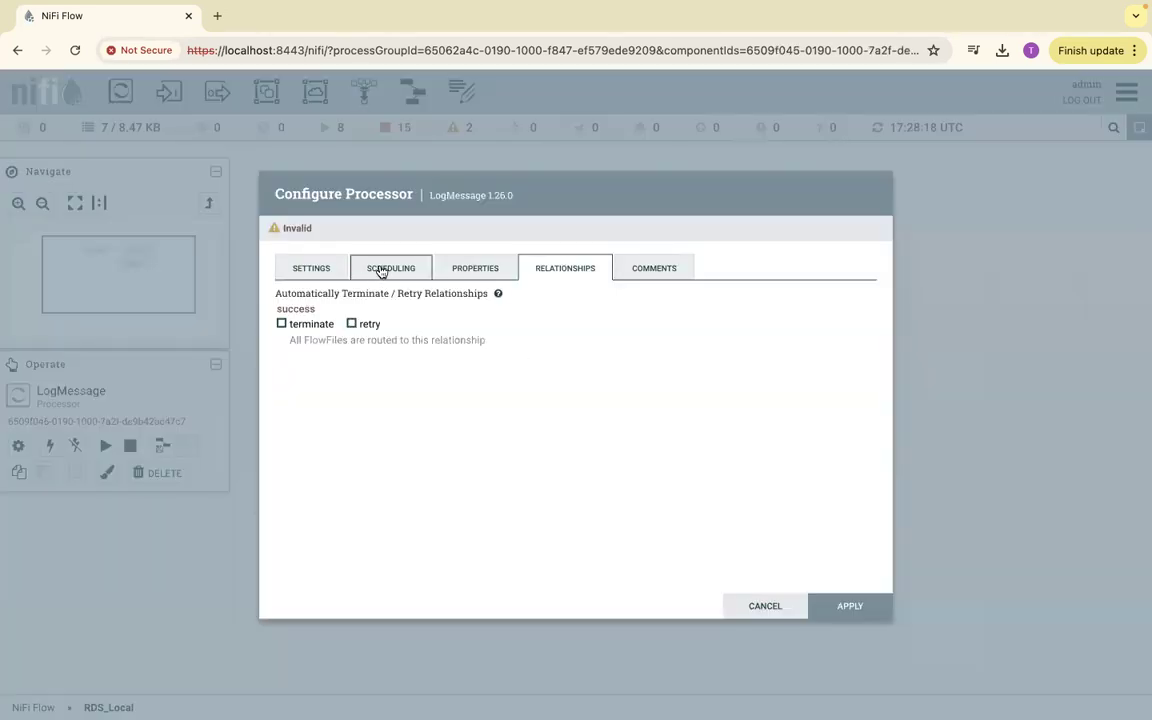
left_click(282, 323)
left_click(850, 606)
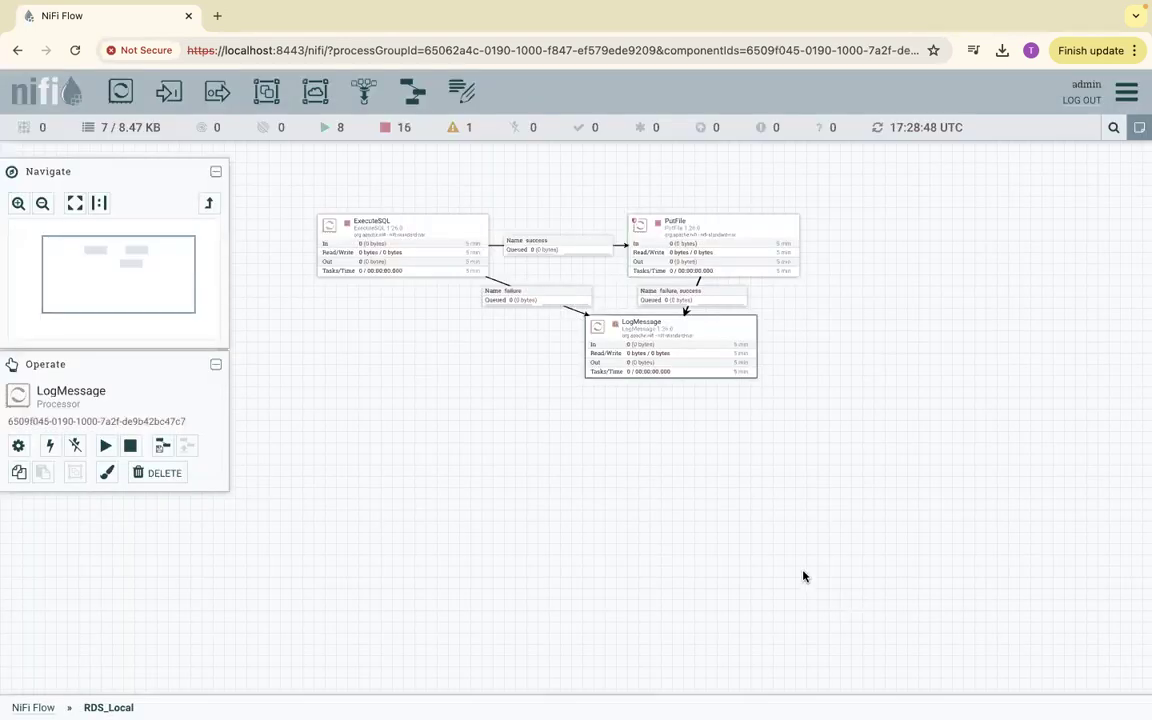
left_click_drag(702, 340, 702, 358)
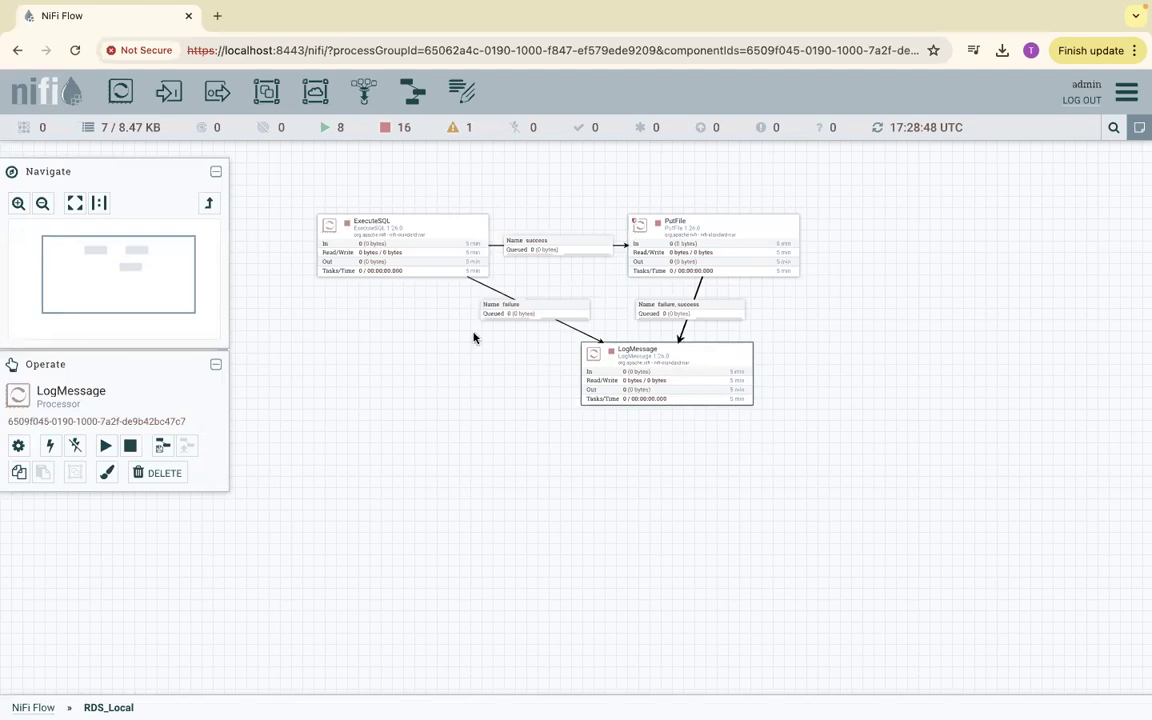
Step: Run the ExecuteSQL processor once and refresh the canvas
right_click(398, 224)
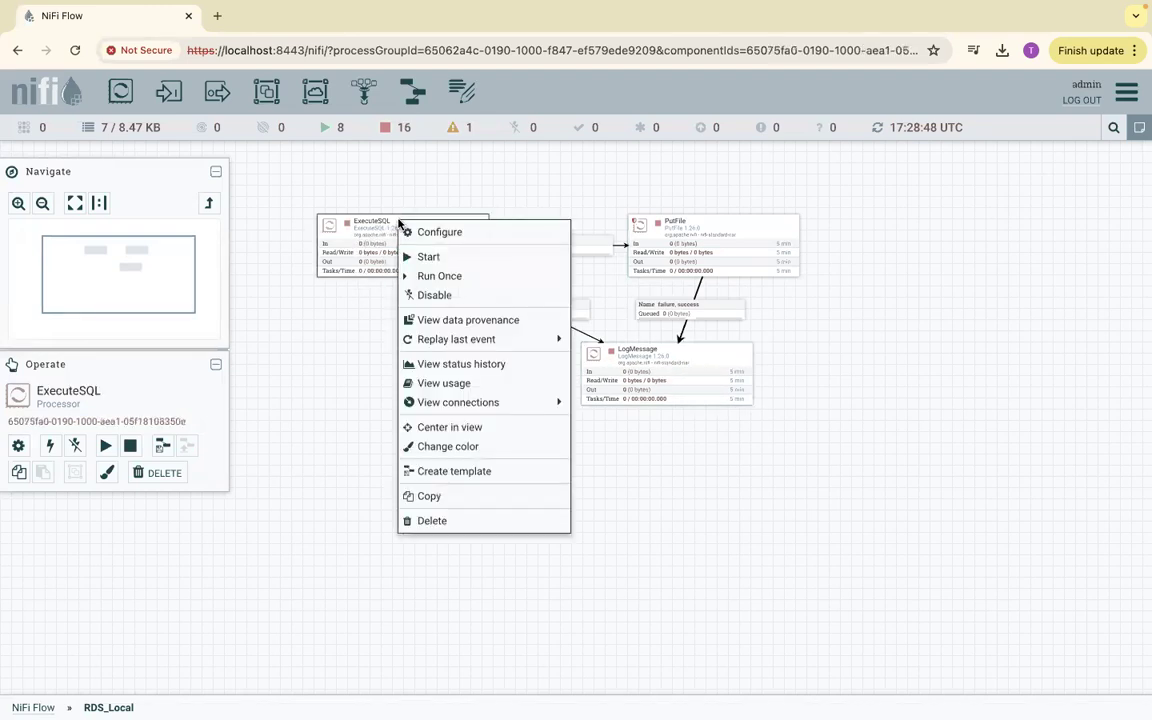
left_click(446, 276)
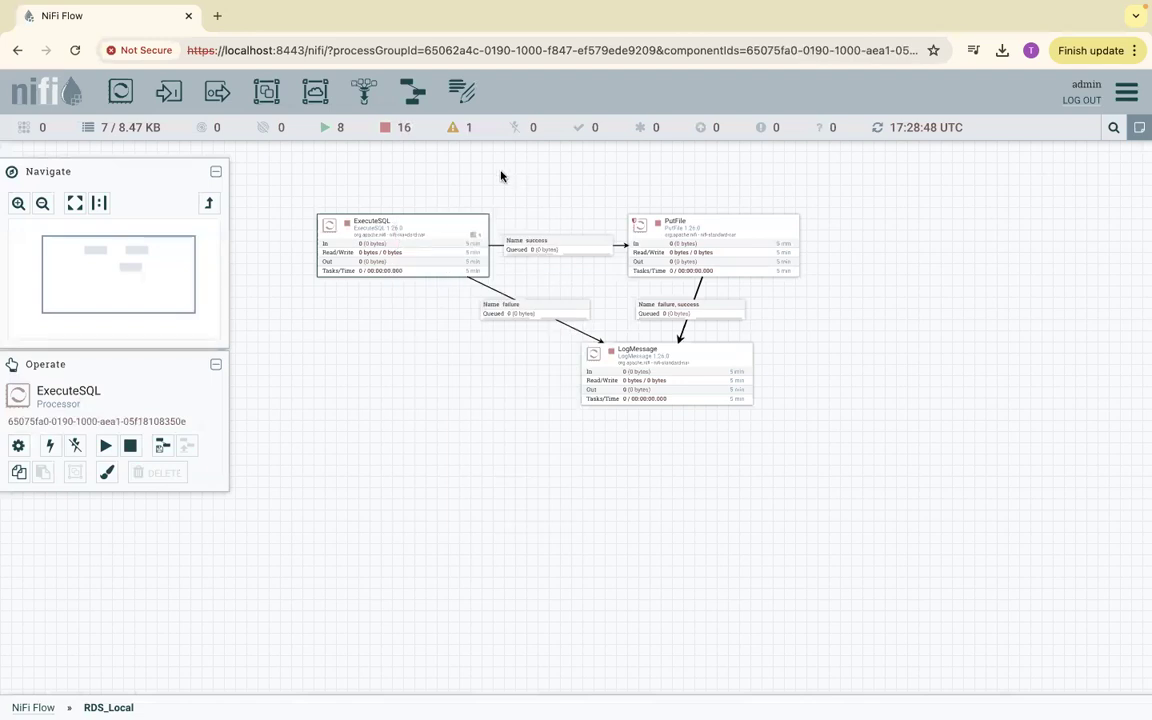
right_click(450, 154)
left_click(470, 164)
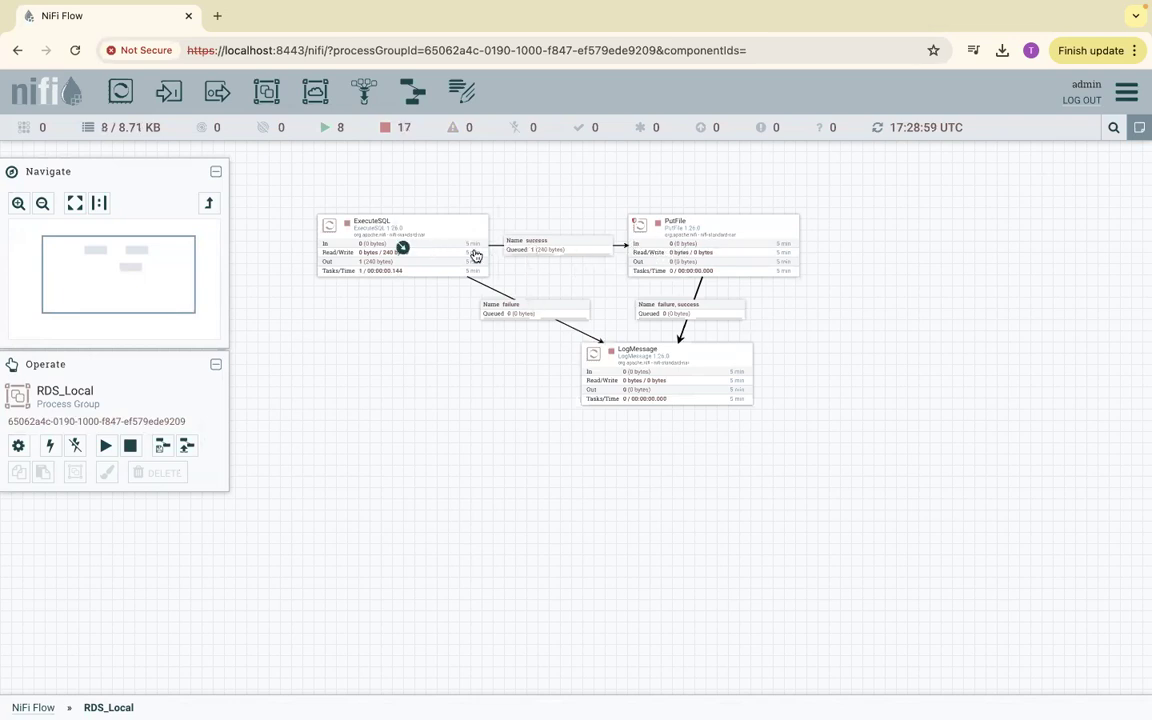
Step: Start the PutFile processor and refresh the canvas to update its queues
right_click(695, 224)
left_click(729, 260)
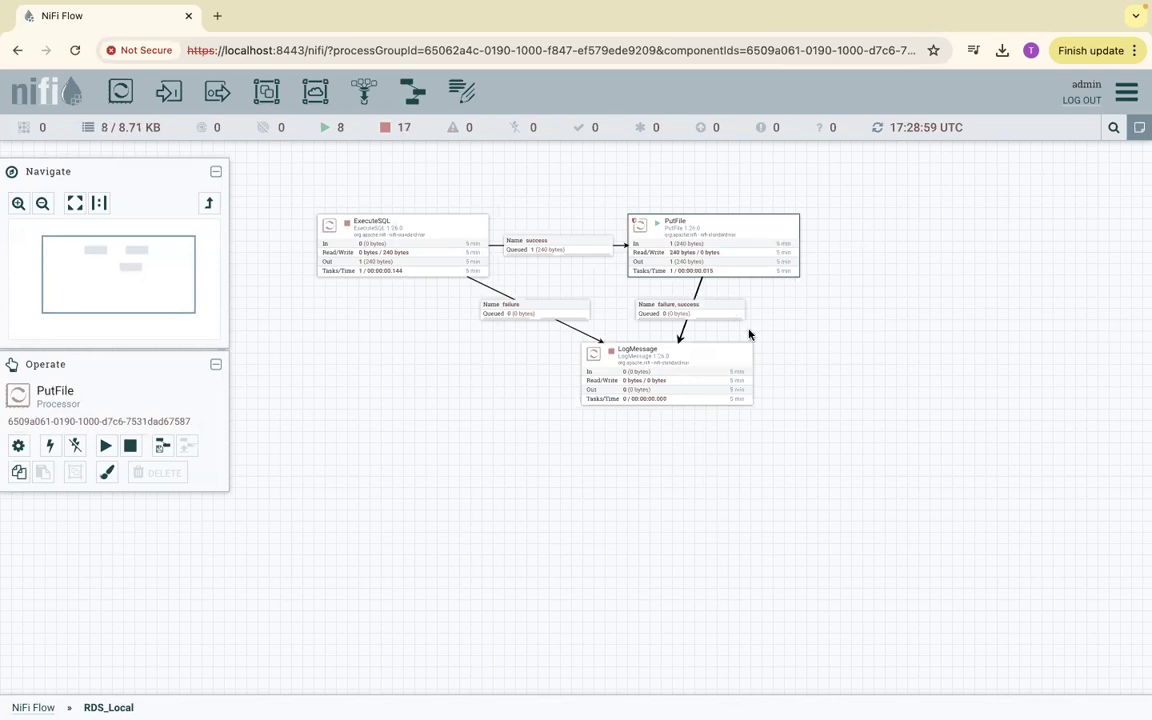
right_click(828, 297)
left_click(849, 305)
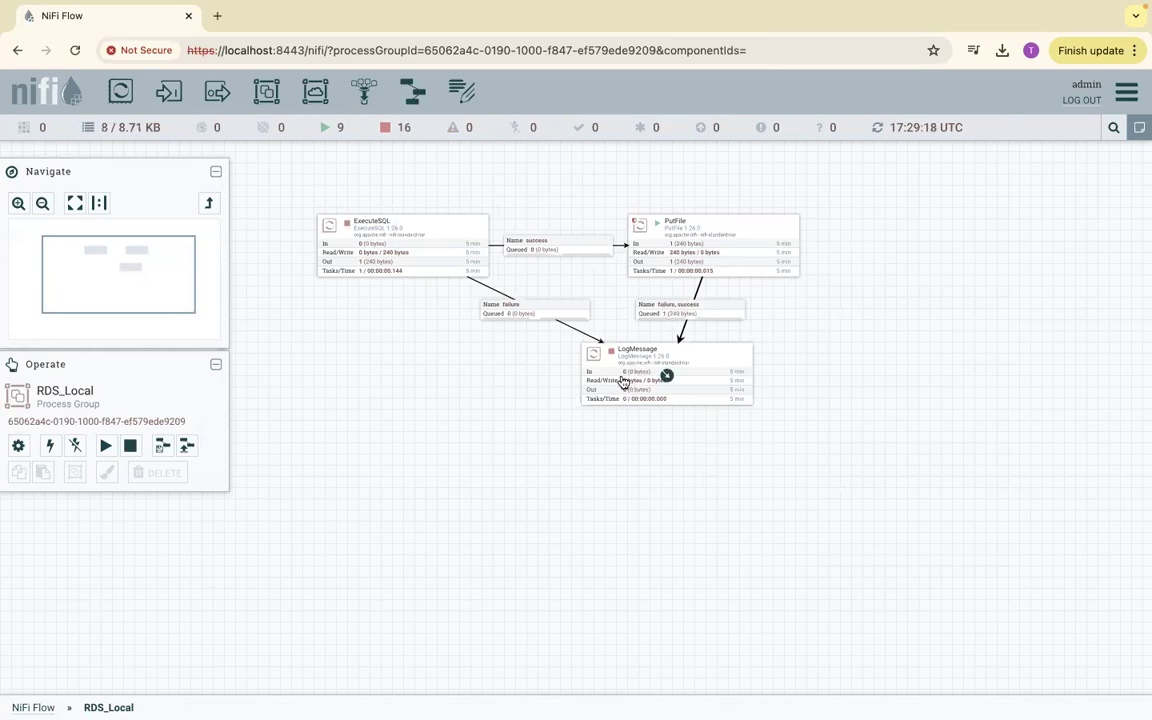
Step: Start the LogMessage processor and refresh the canvas to update its queues
right_click(640, 368)
left_click(663, 399)
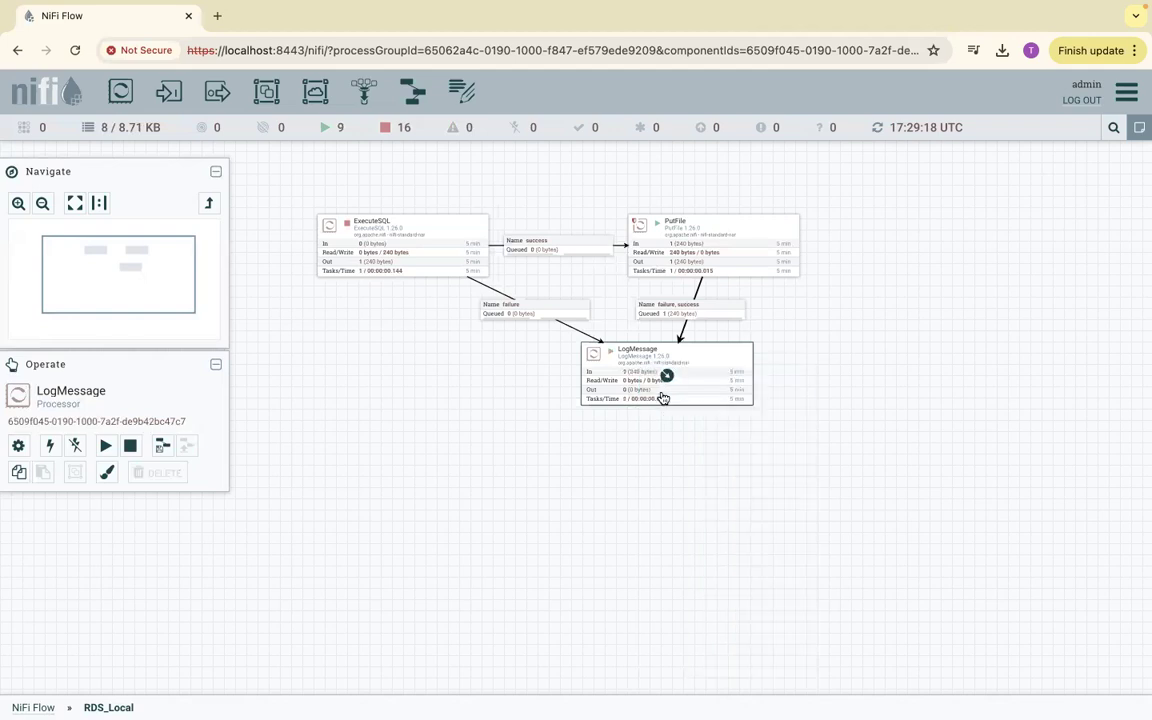
right_click(895, 299)
left_click(915, 309)
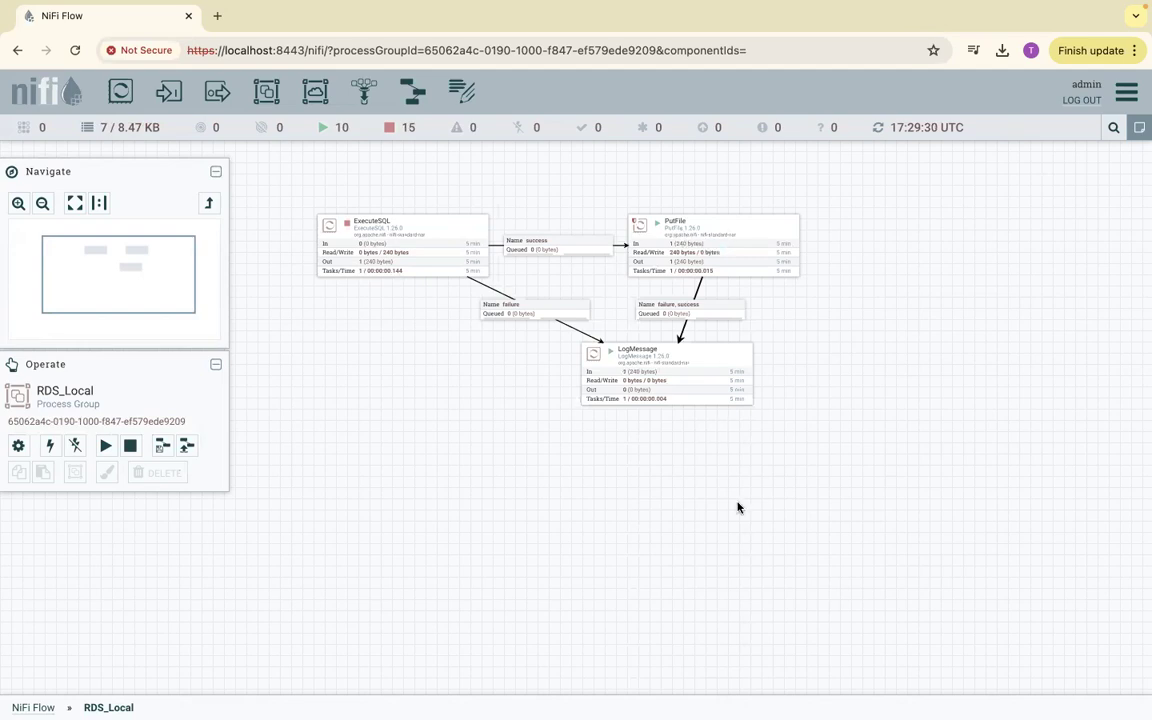
Step: Switch to Docker Desktop and start a bash session in the nifi container's Exec terminal
key("ctrl+Left")
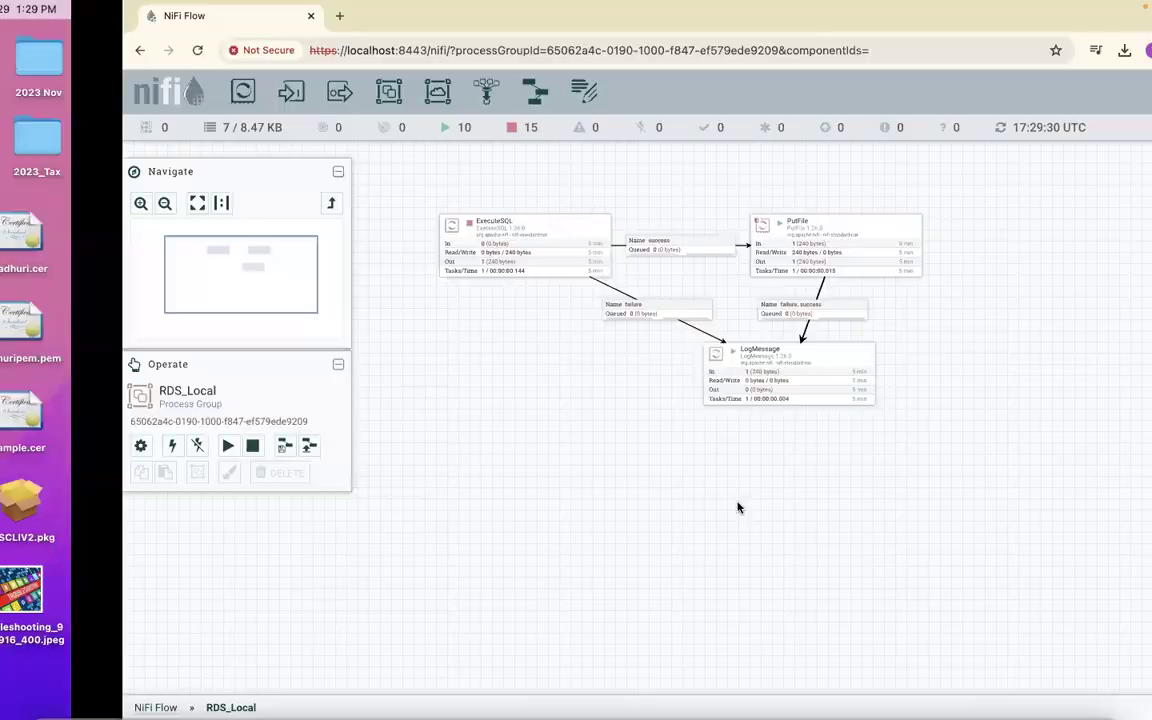
key("ctrl+Right")
mouse_move(937, 11)
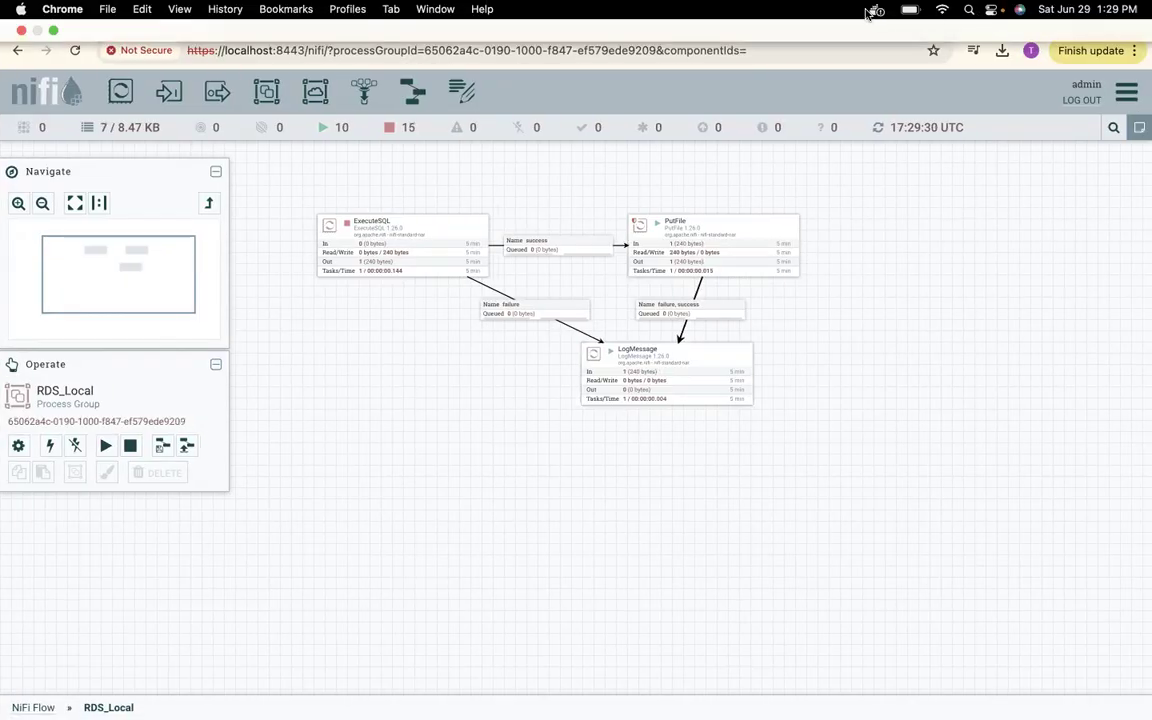
left_click(877, 10)
left_click(895, 59)
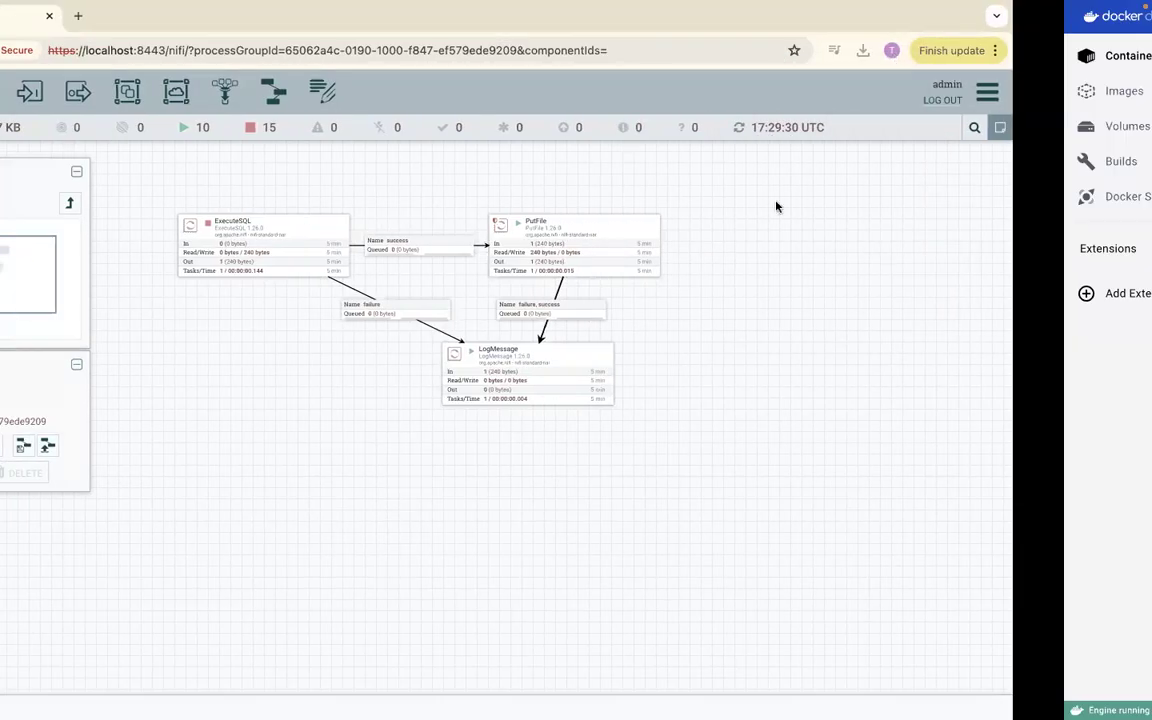
left_click(333, 299)
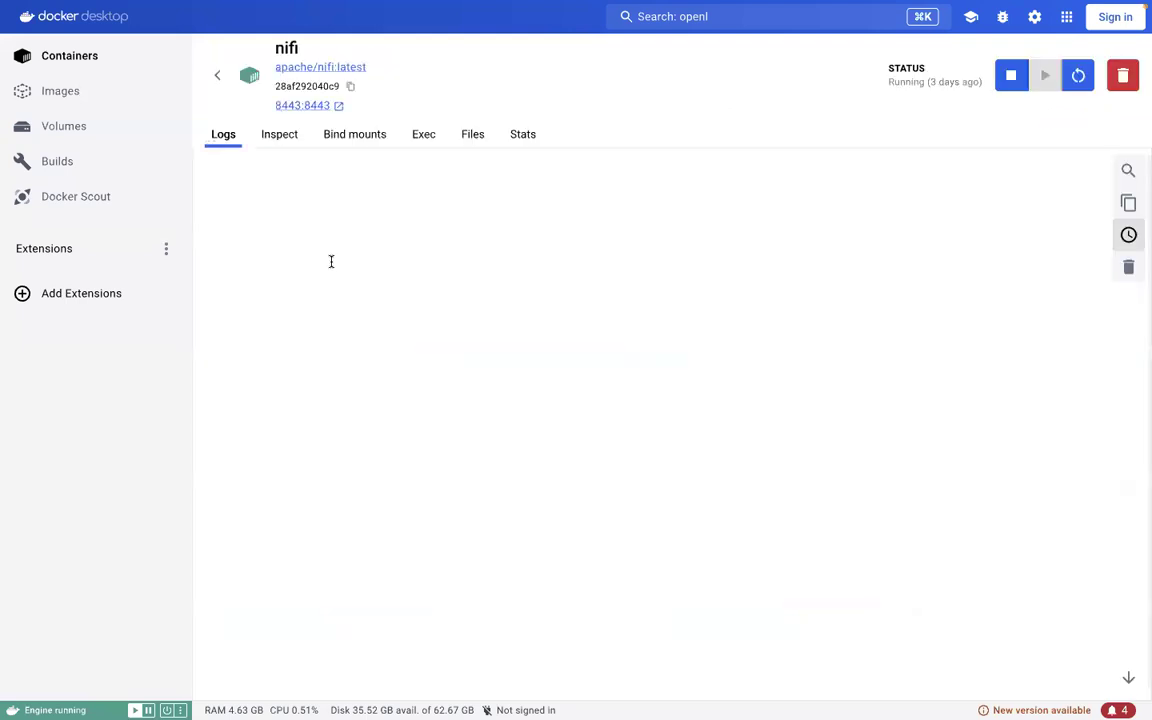
left_click(420, 136)
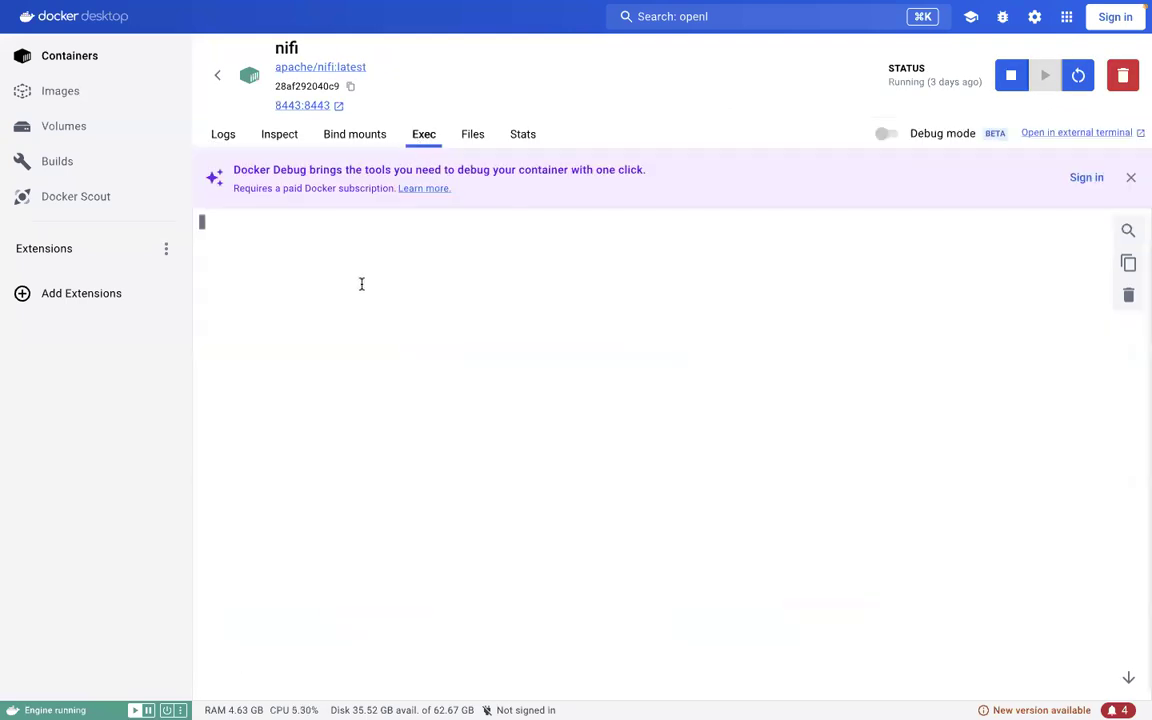
type("bash")
key("Return")
key("Return")
key("ctrl+c")
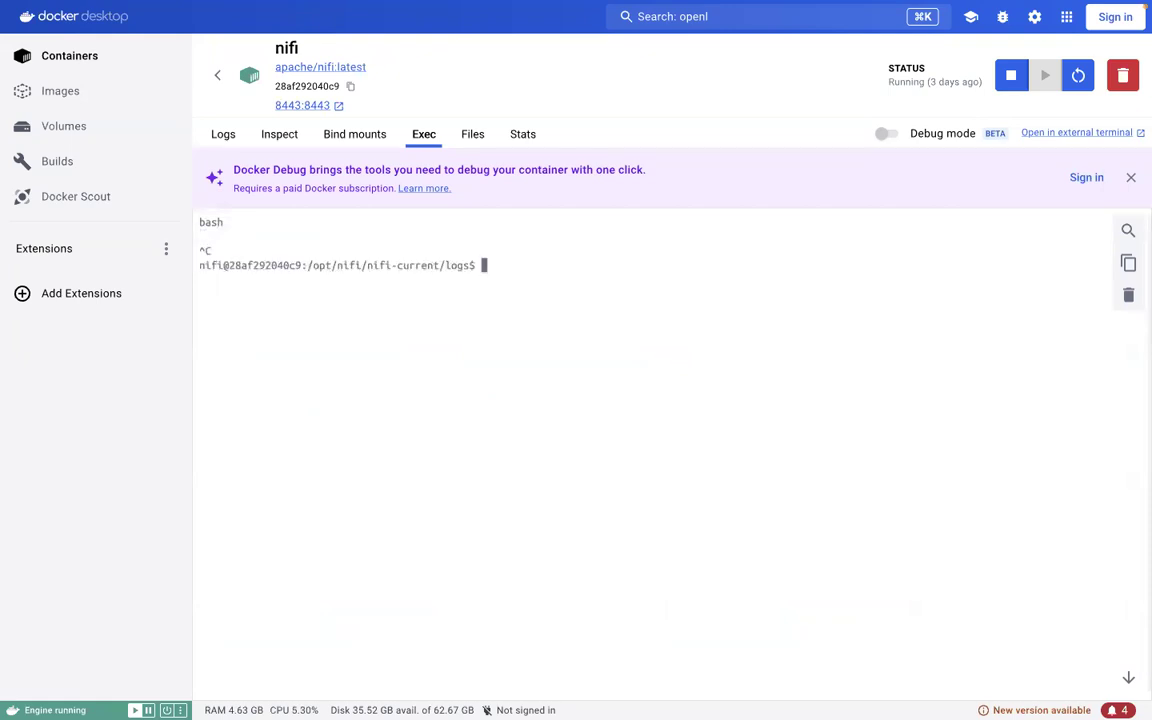
Step: Change to /var/tmp/ in the container, list its files with ls -lrth, and highlight the newest file's name
type("cd /var/tmp/")
key("Return")
type("ls -lrth")
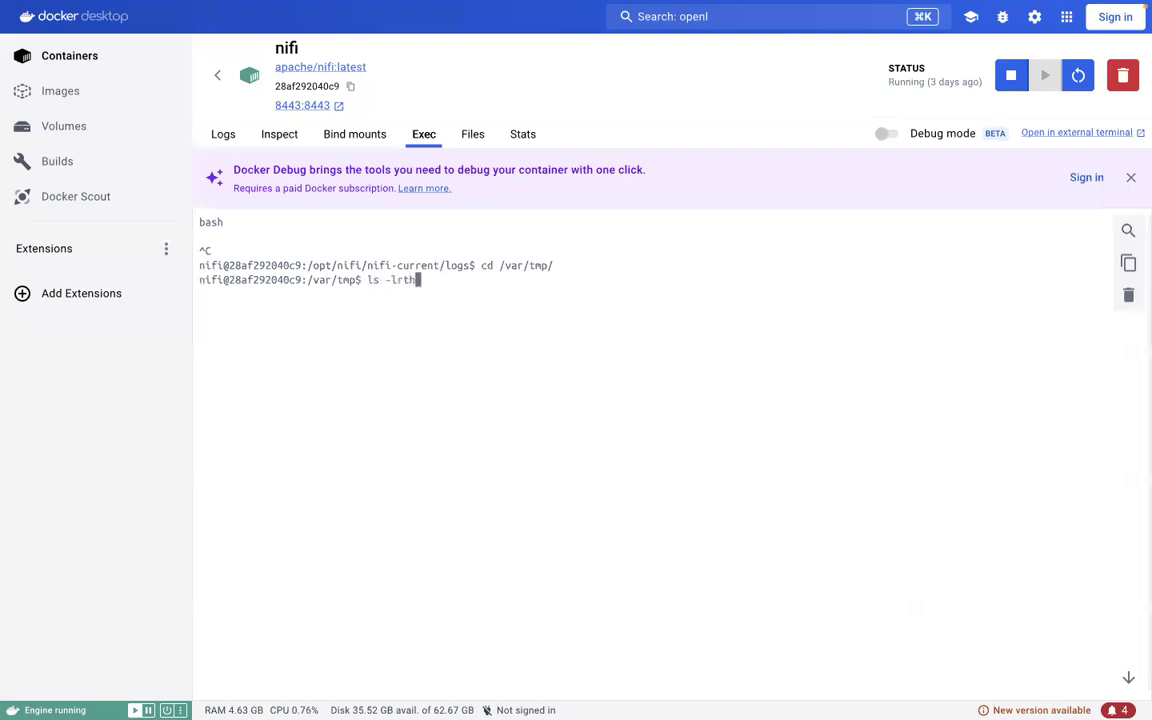
key("Return")
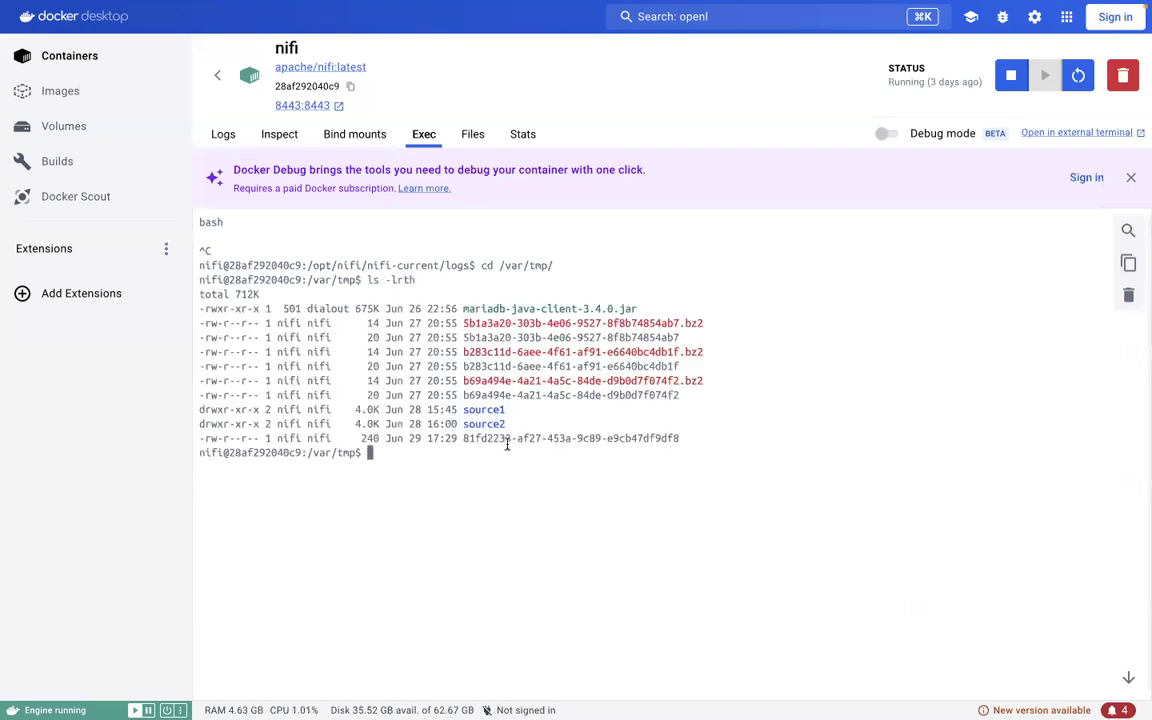
left_click_drag(460, 442, 679, 437)
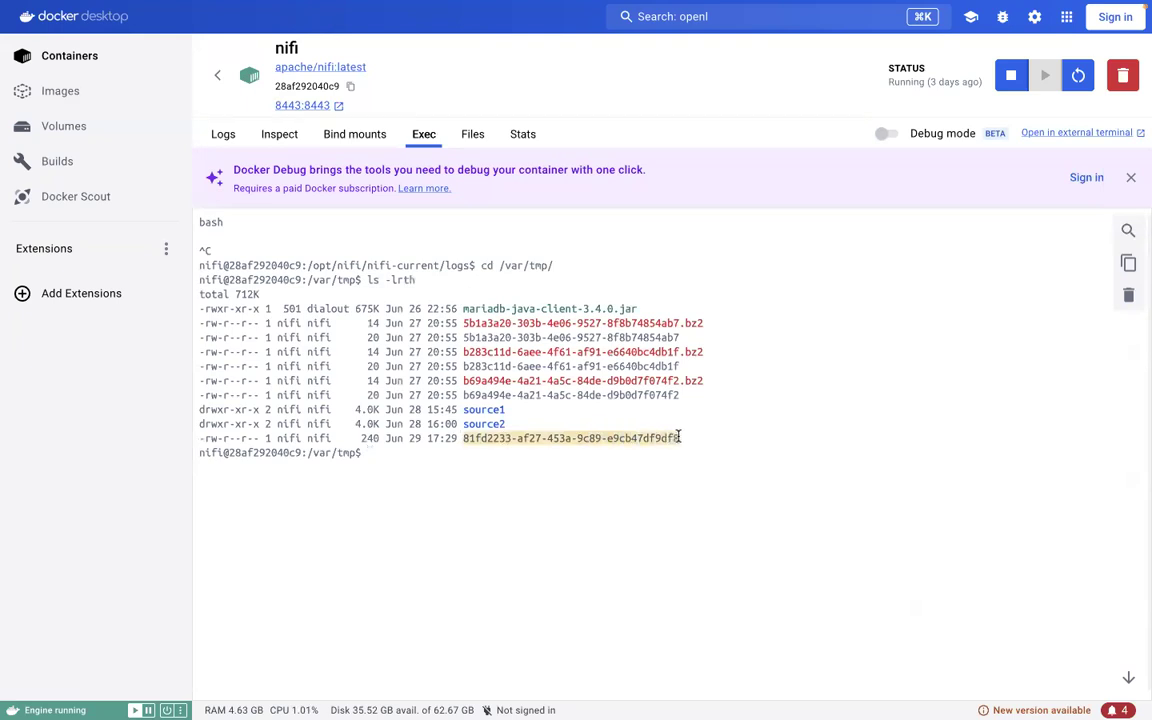
Step: Check the container's current time with the date command for comparison with the newest file's timestamp
type("date")
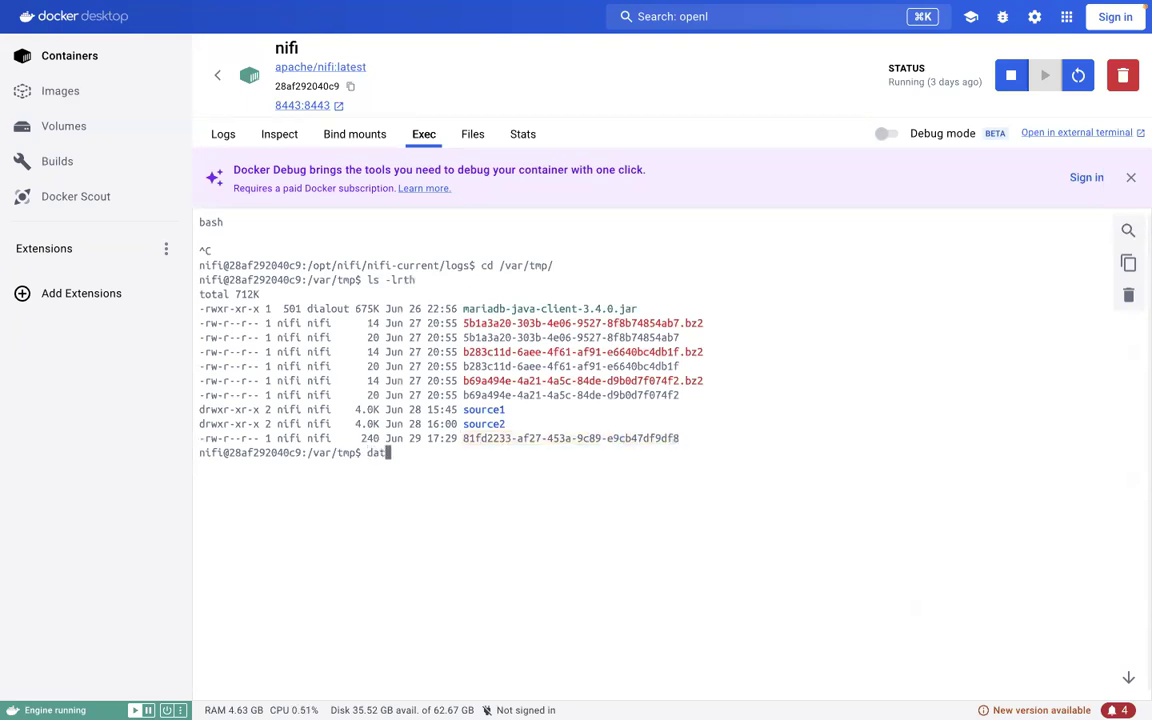
key("Return")
left_click_drag(265, 467, 328, 467)
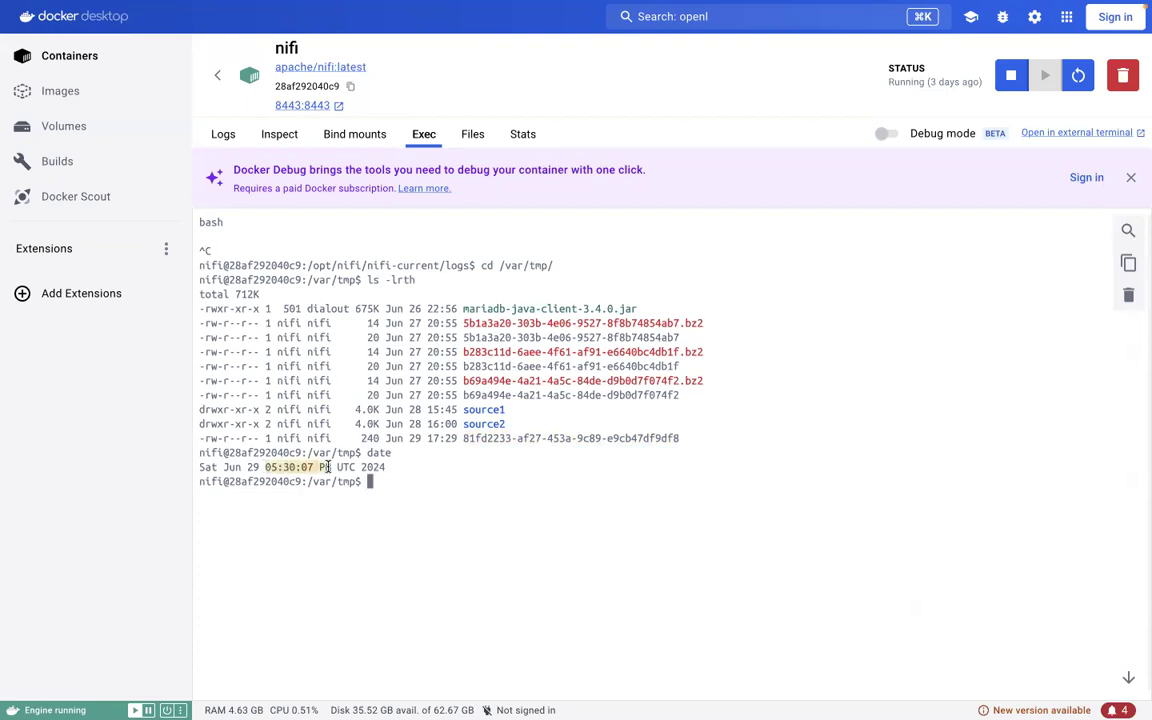
left_click(422, 480)
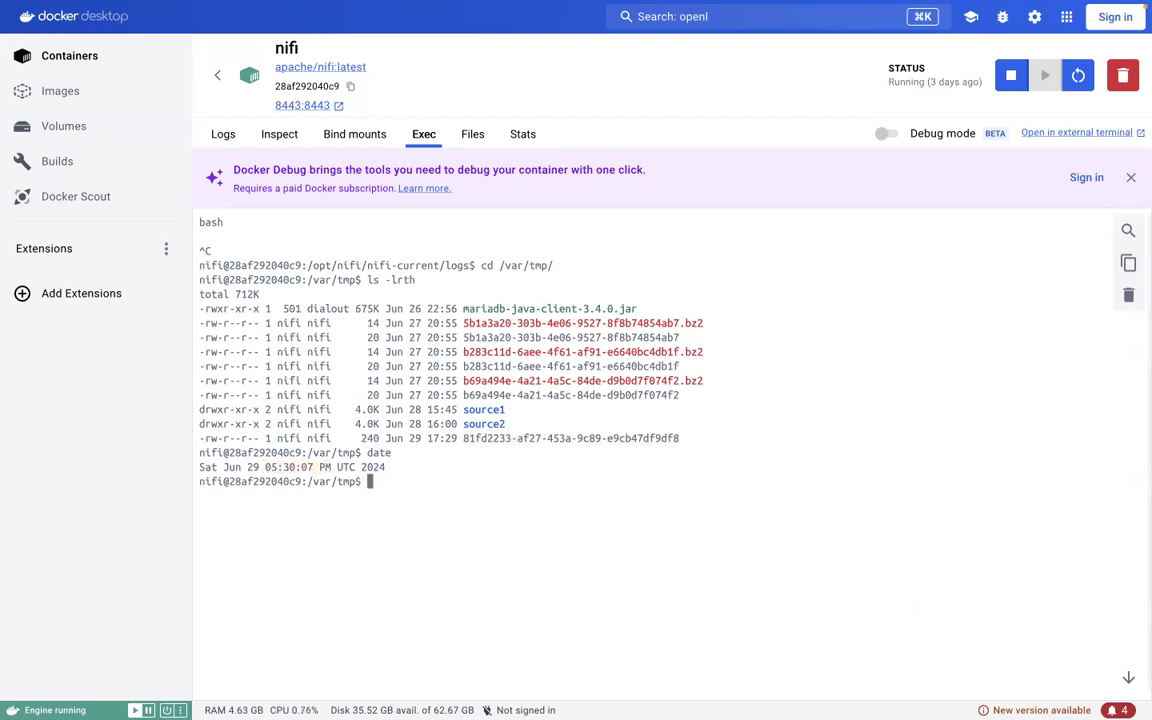
key("Return")
key("Return")
Step: Print the contents of the file 81fd2233-af27-453a-9c89-e9cb47df9df8 with cat and inspect the record schema
type("cat")
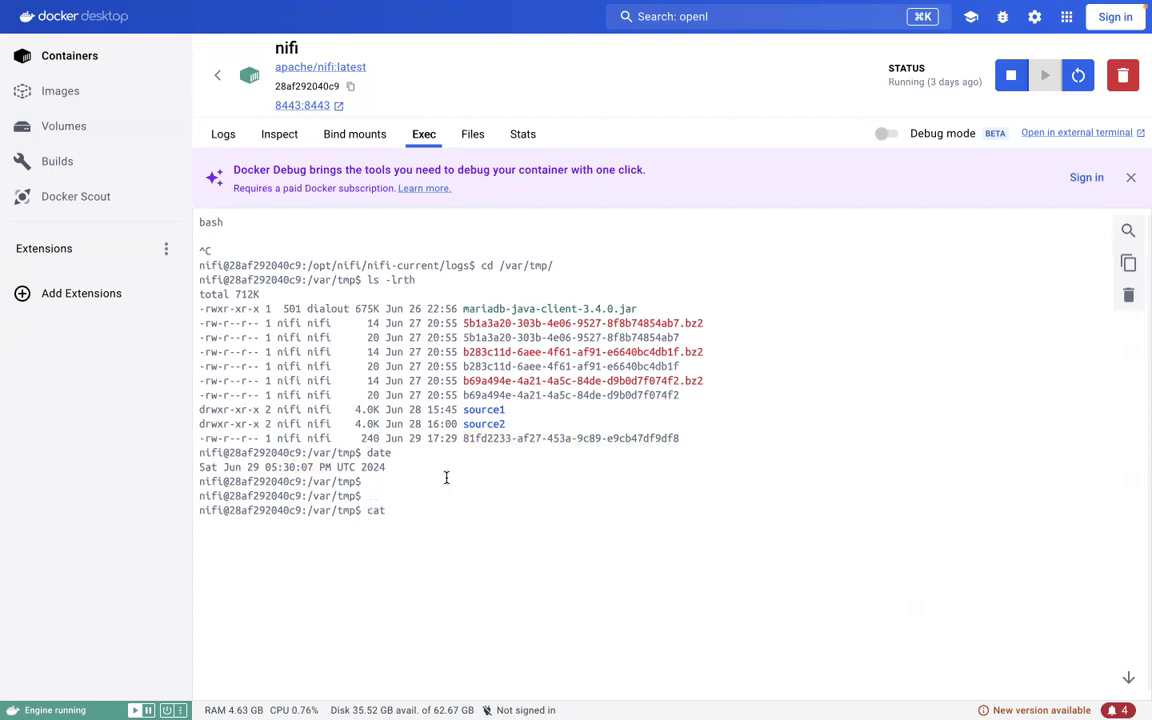
left_click_drag(464, 438, 683, 438)
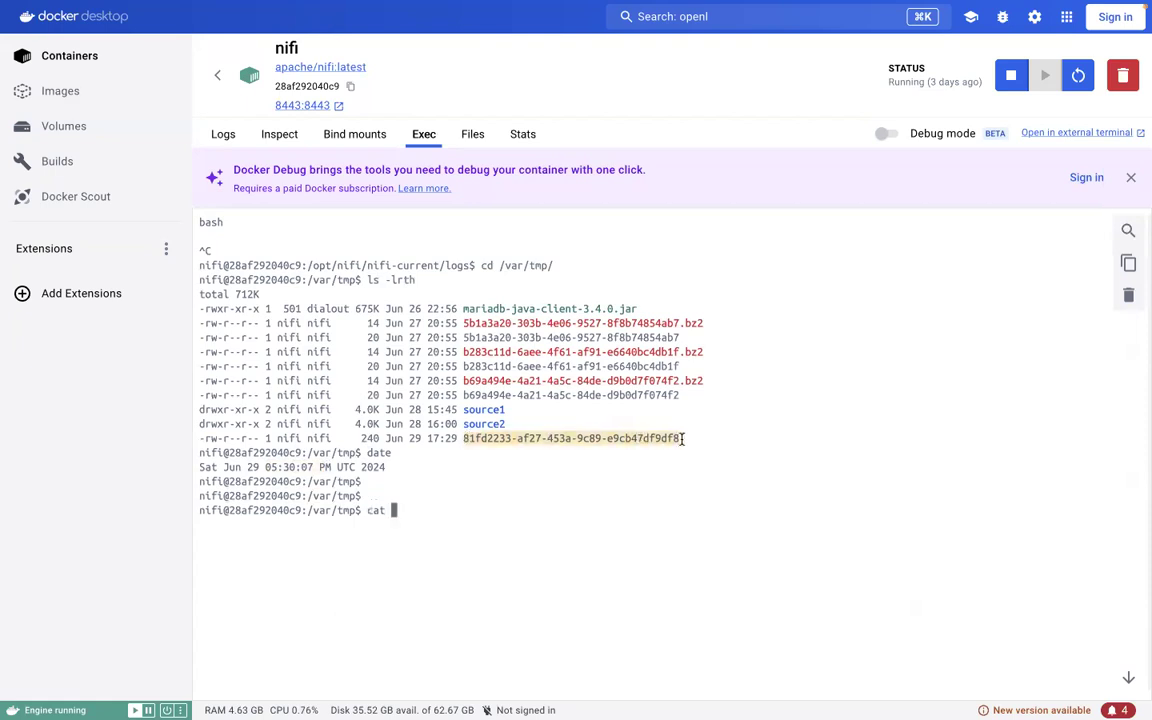
key("super+v")
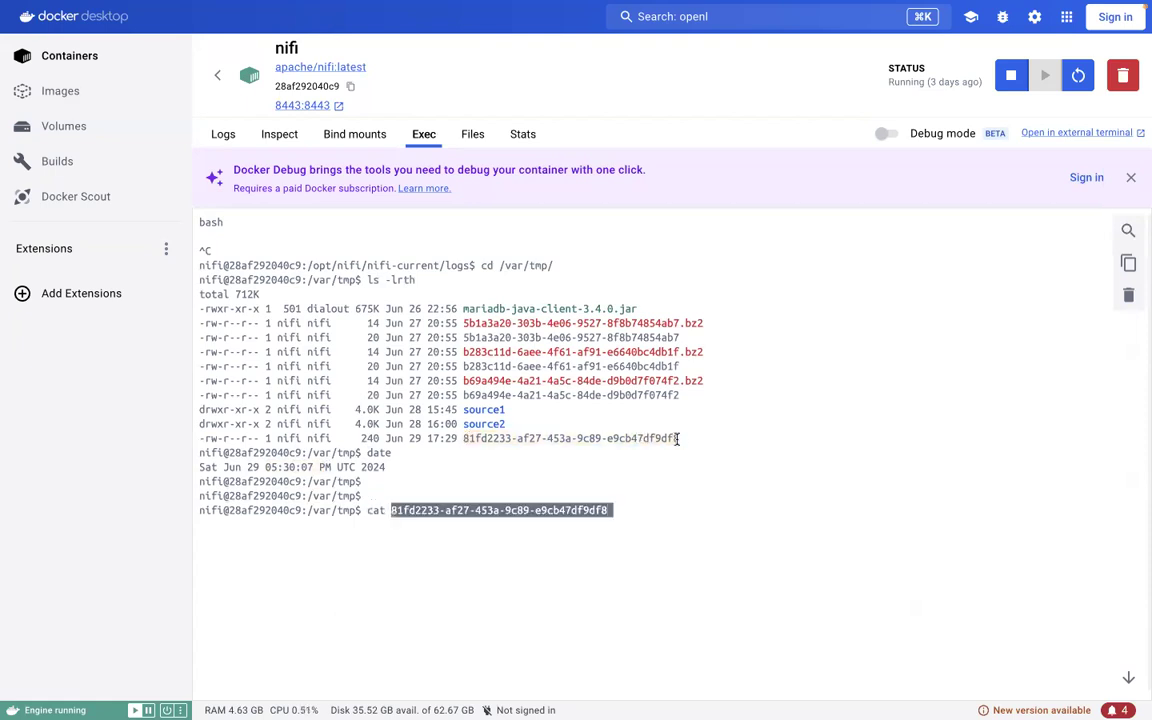
key("Return")
left_click_drag(209, 524, 253, 524)
left_click(441, 526)
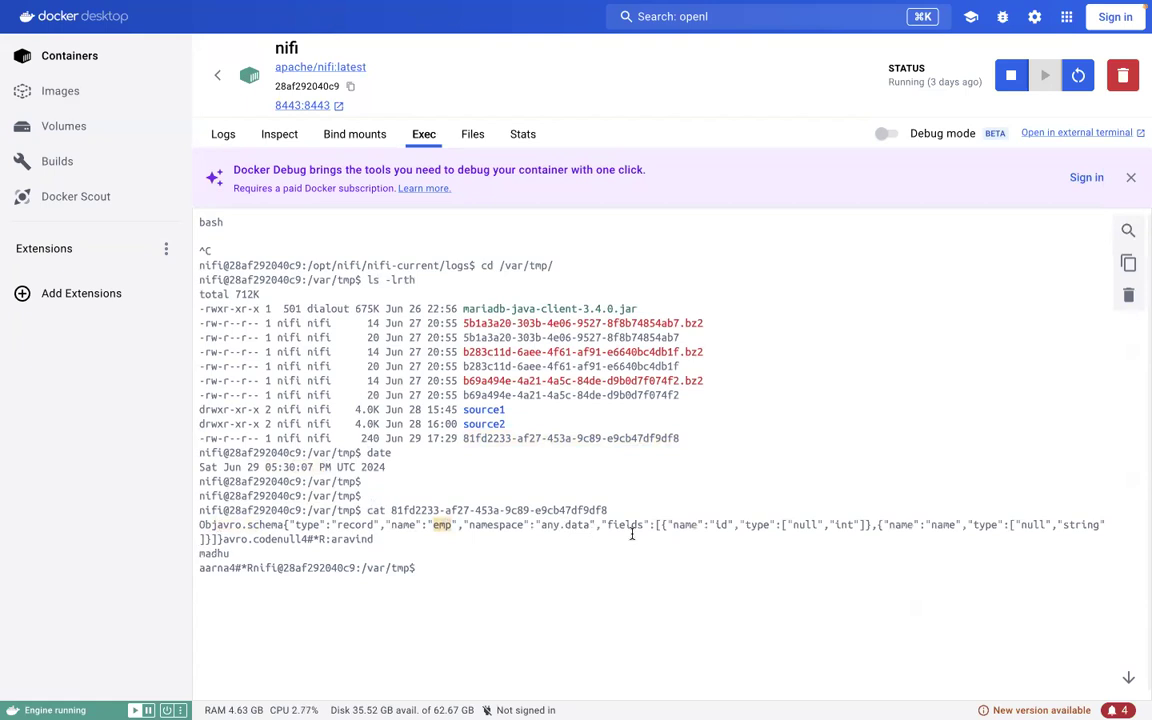
Step: Examine the field definitions and the record values in the printed Avro file contents
double_click(720, 524)
double_click(942, 524)
left_click_drag(373, 540, 221, 565)
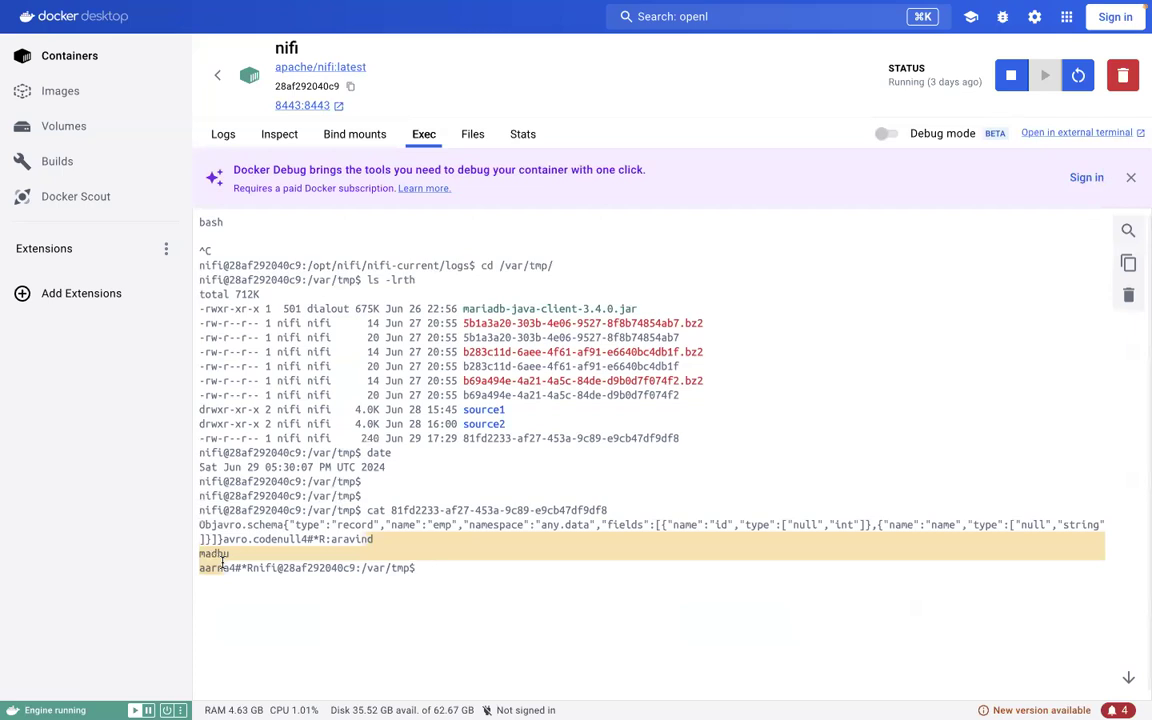
left_click(460, 530)
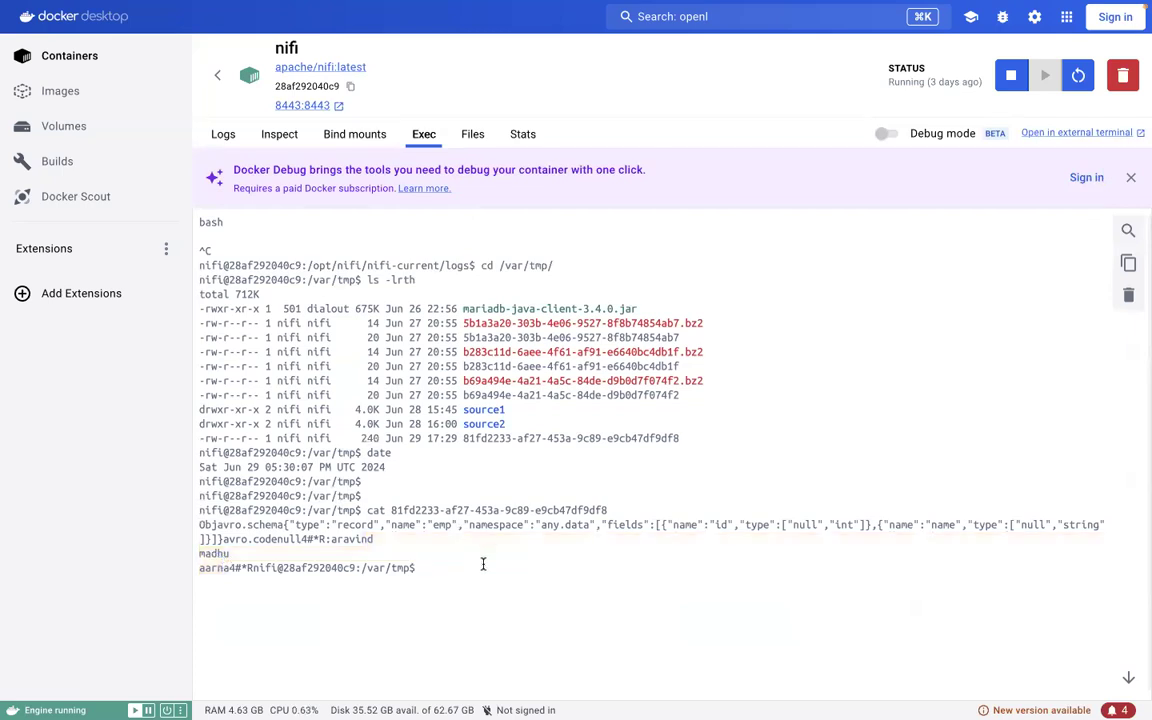
key("Return")
key("Return")
key("Return")
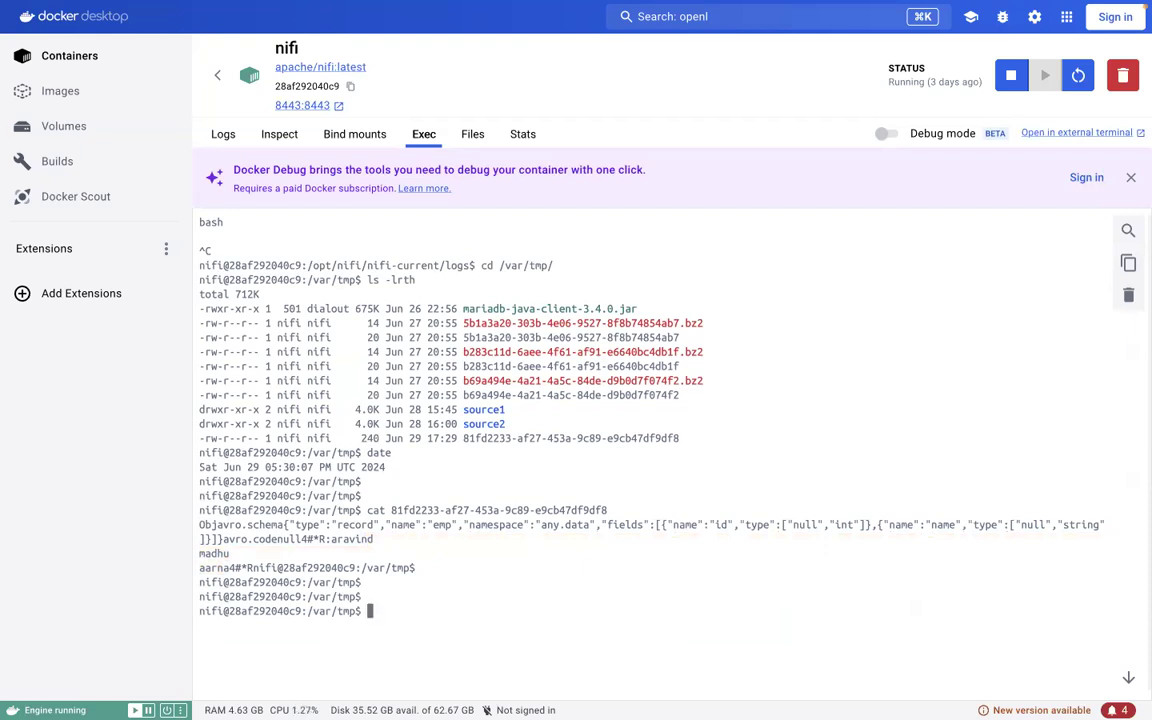
Step: Switch back to the NiFi flow and stop the LogMessage and PutFile processors
key("ctrl+Left")
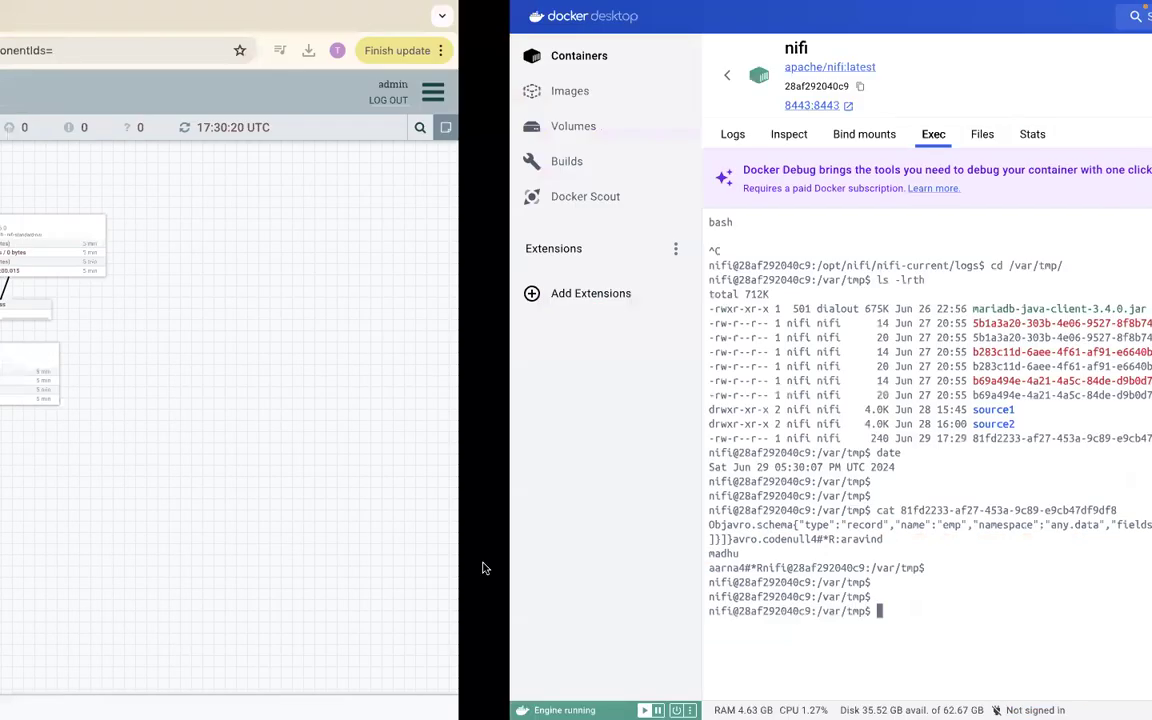
right_click(641, 351)
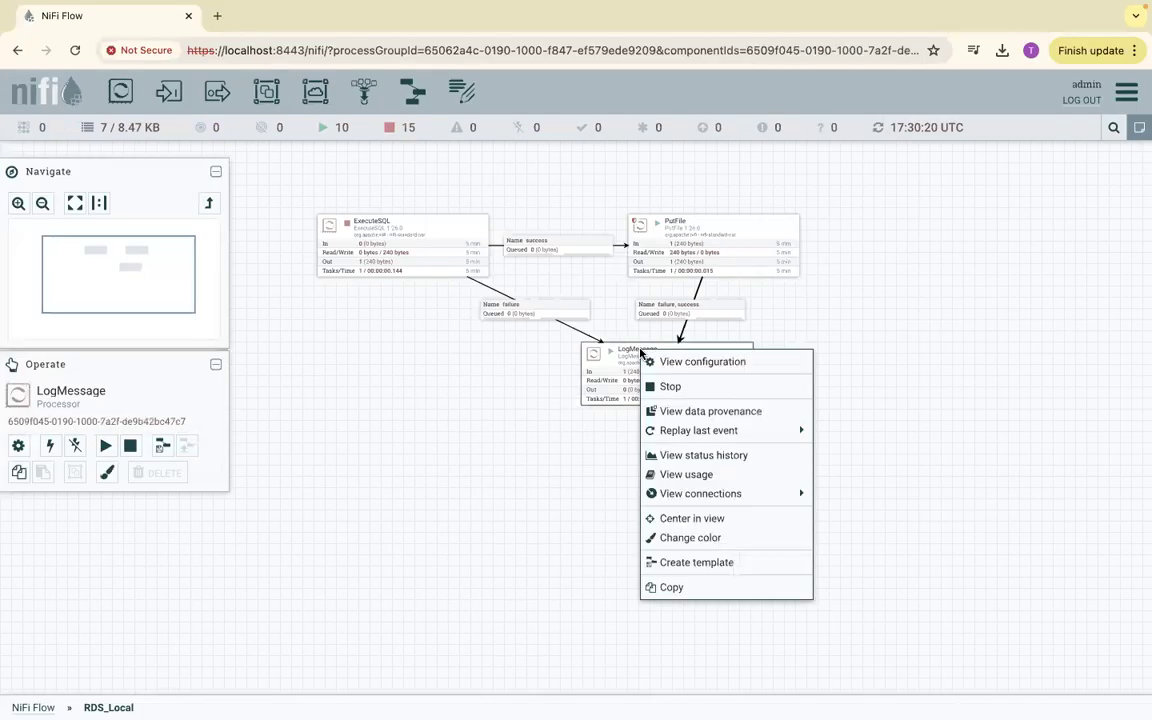
left_click(665, 386)
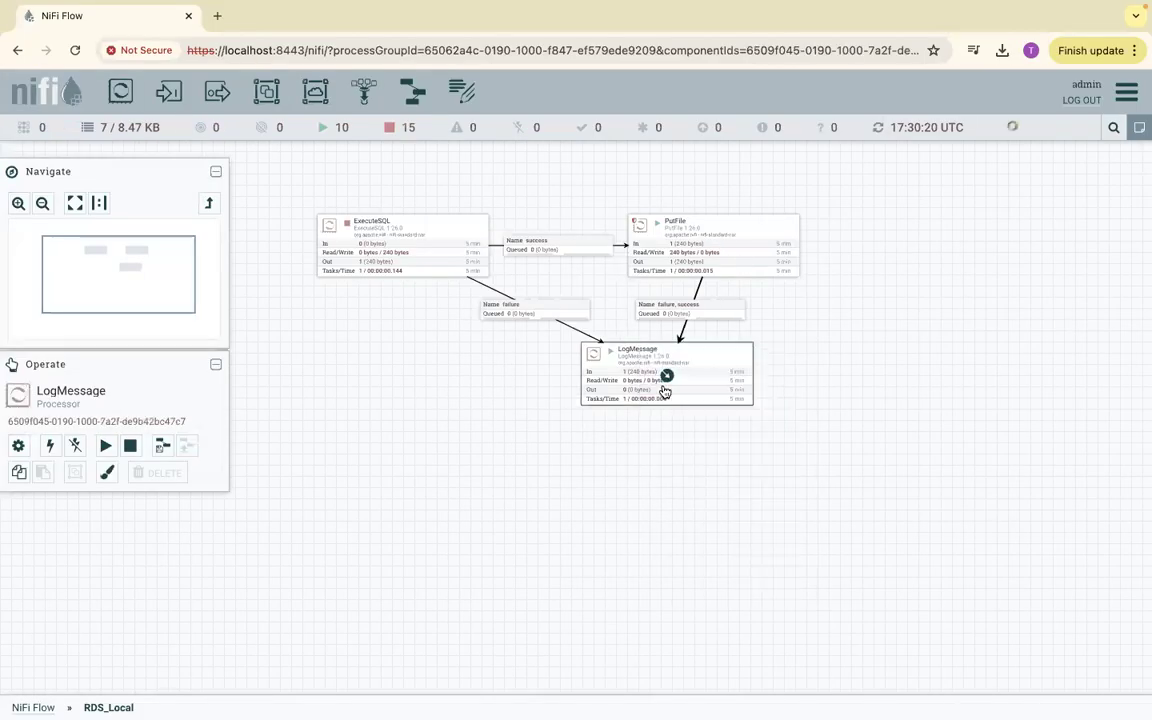
right_click(693, 238)
left_click(716, 268)
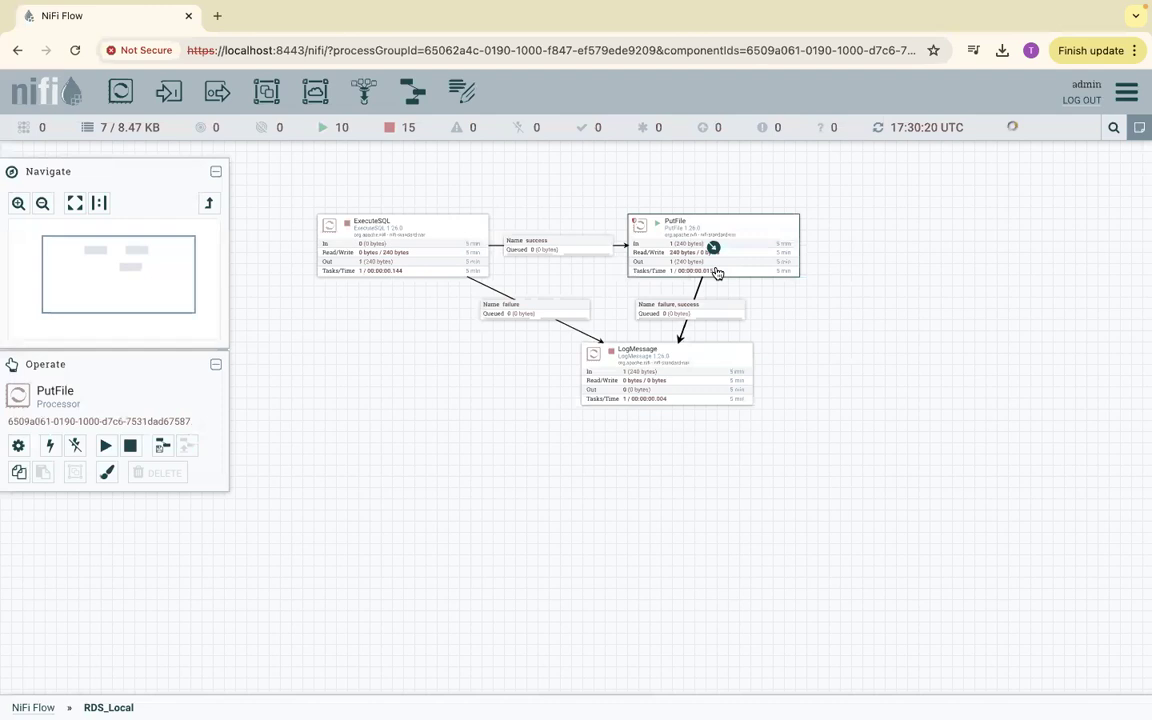
Step: Delete the success connection between ExecuteSQL and PutFile, and move the two processors apart to make room between them
right_click(576, 251)
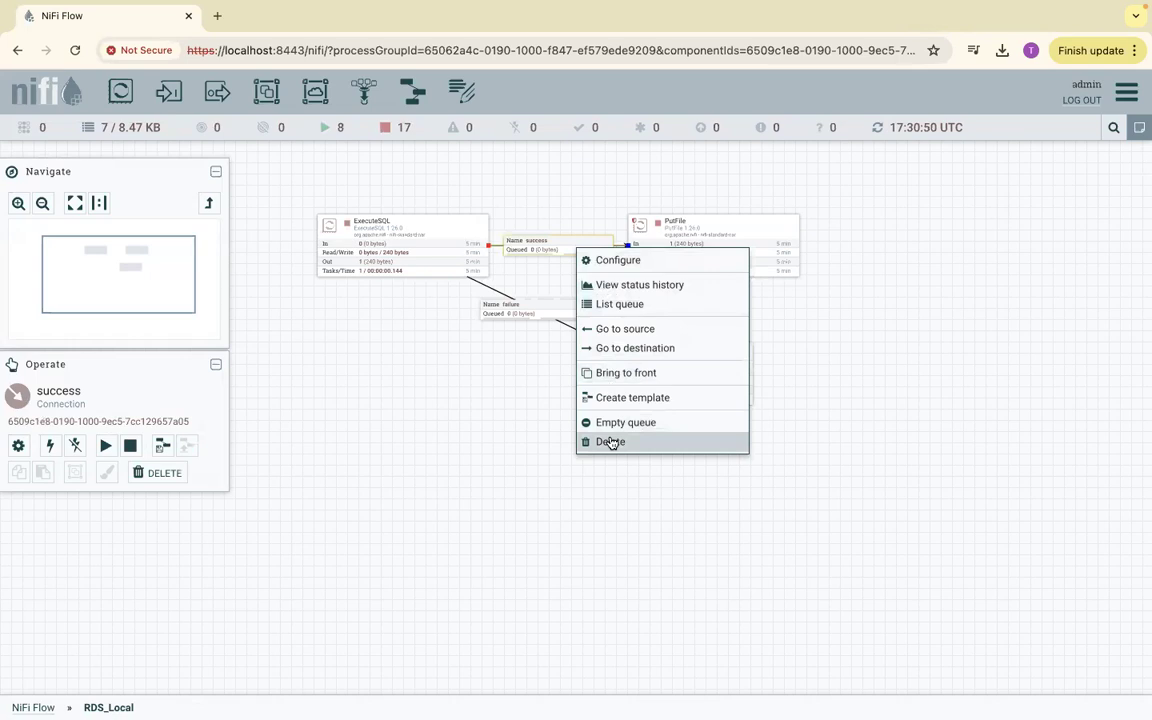
left_click(611, 442)
left_click_drag(715, 243, 880, 233)
left_click(434, 222)
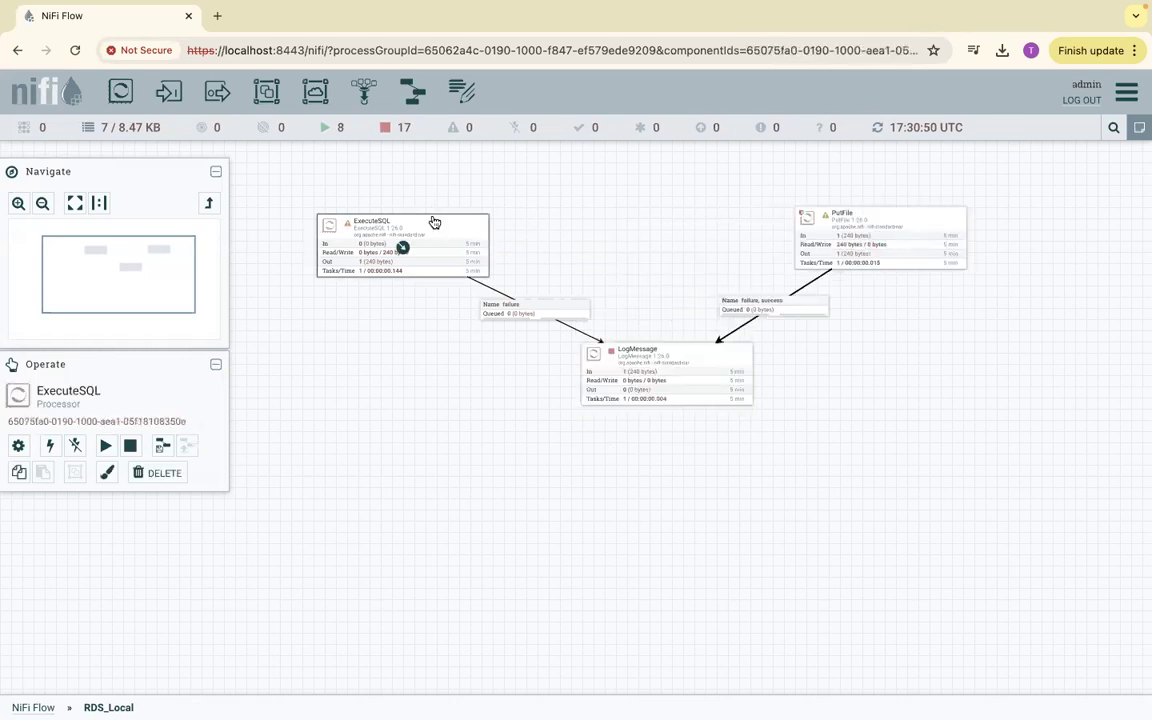
left_click_drag(429, 209, 425, 198)
Step: Add a ConvertAvroToJSON processor and position it between ExecuteSQL and PutFile
left_click_drag(120, 92, 592, 229)
type("avroto")
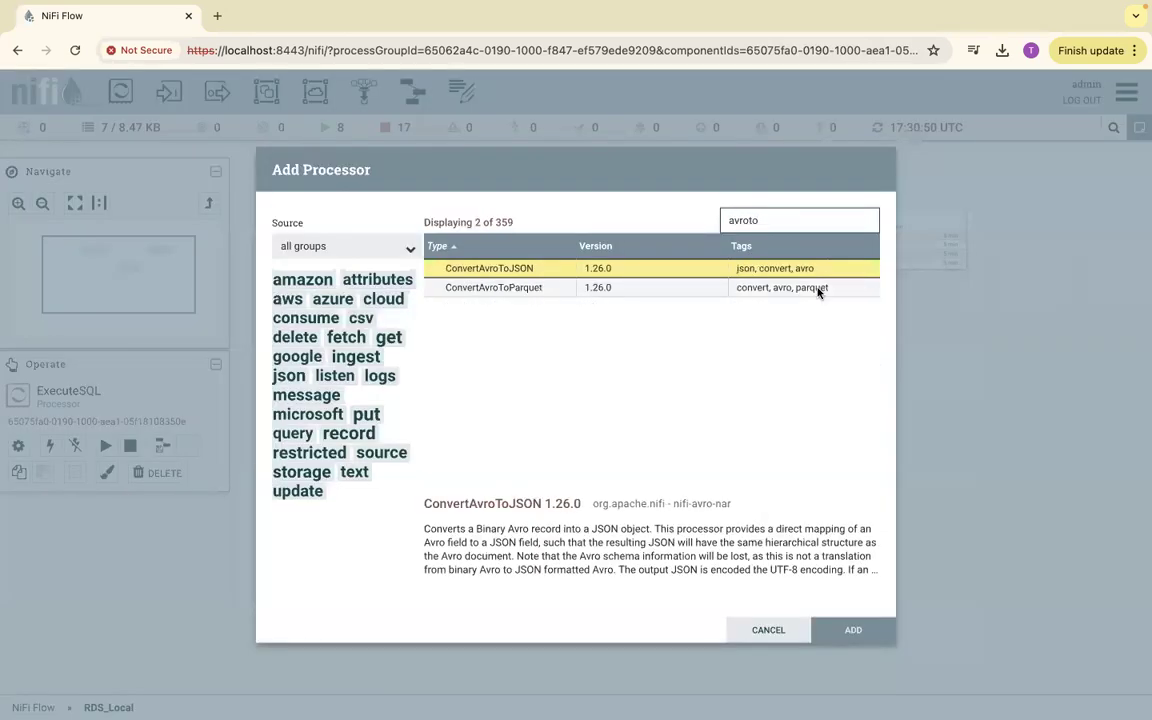
left_click(853, 630)
left_click_drag(651, 247, 617, 225)
Step: Connect ExecuteSQL to ConvertAvroToJSON for the success relationship and adjust the spacing of the processors
left_click_drag(408, 240, 650, 238)
left_click(469, 178)
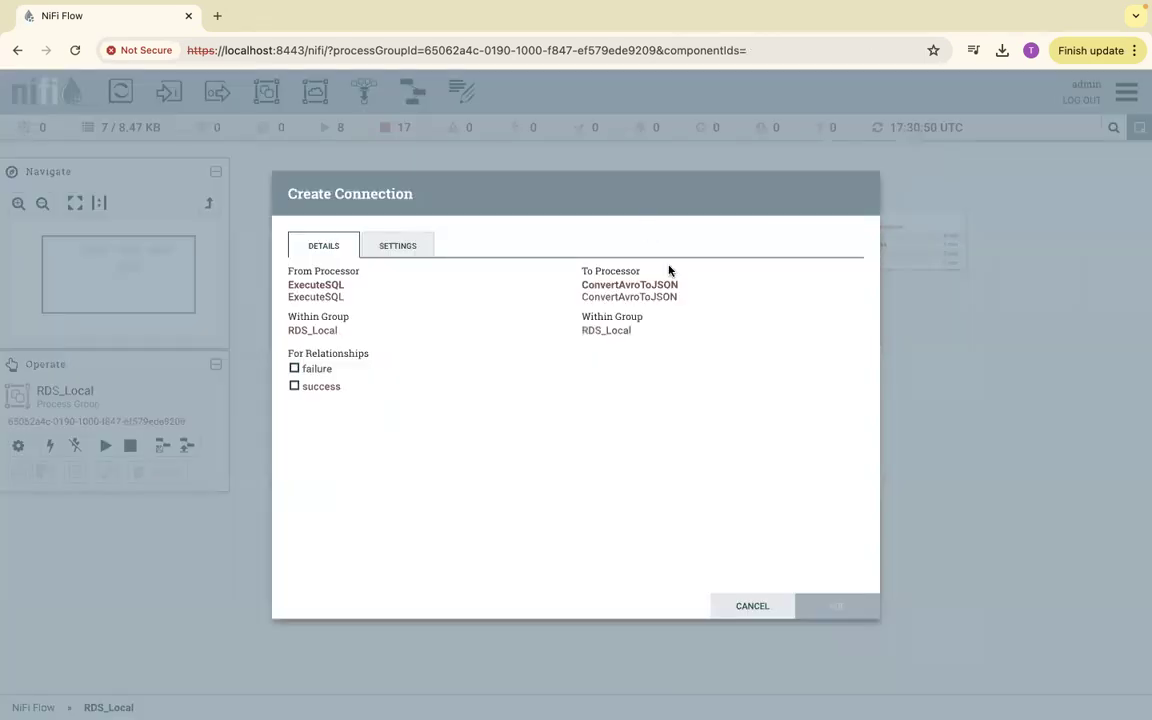
left_click(295, 386)
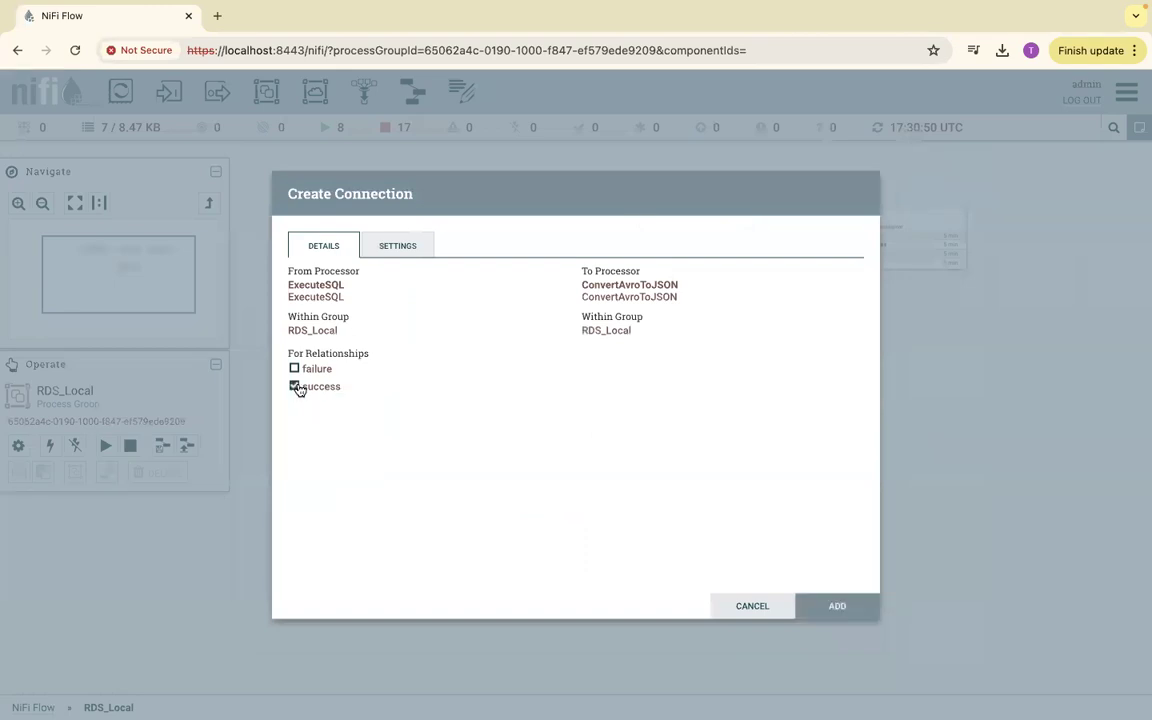
left_click(838, 608)
left_click_drag(650, 216, 675, 211)
left_click_drag(402, 236, 548, 287)
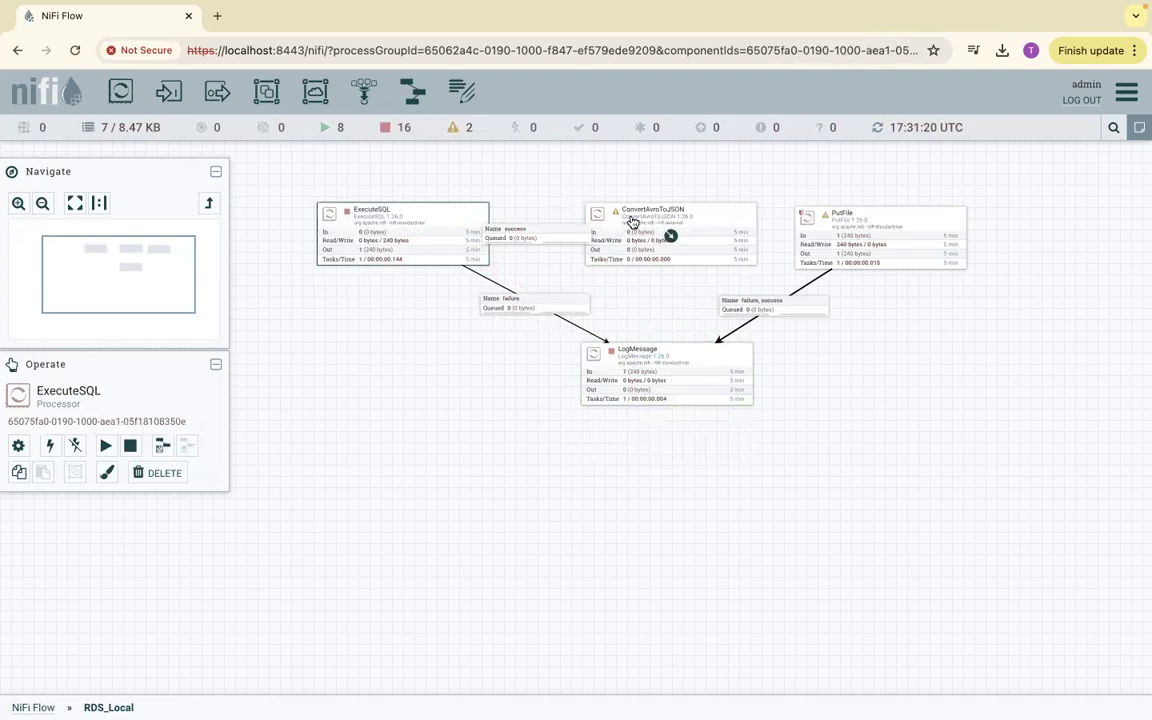
Step: Connect ConvertAvroToJSON to PutFile for the success relationship
mouse_move(619, 219)
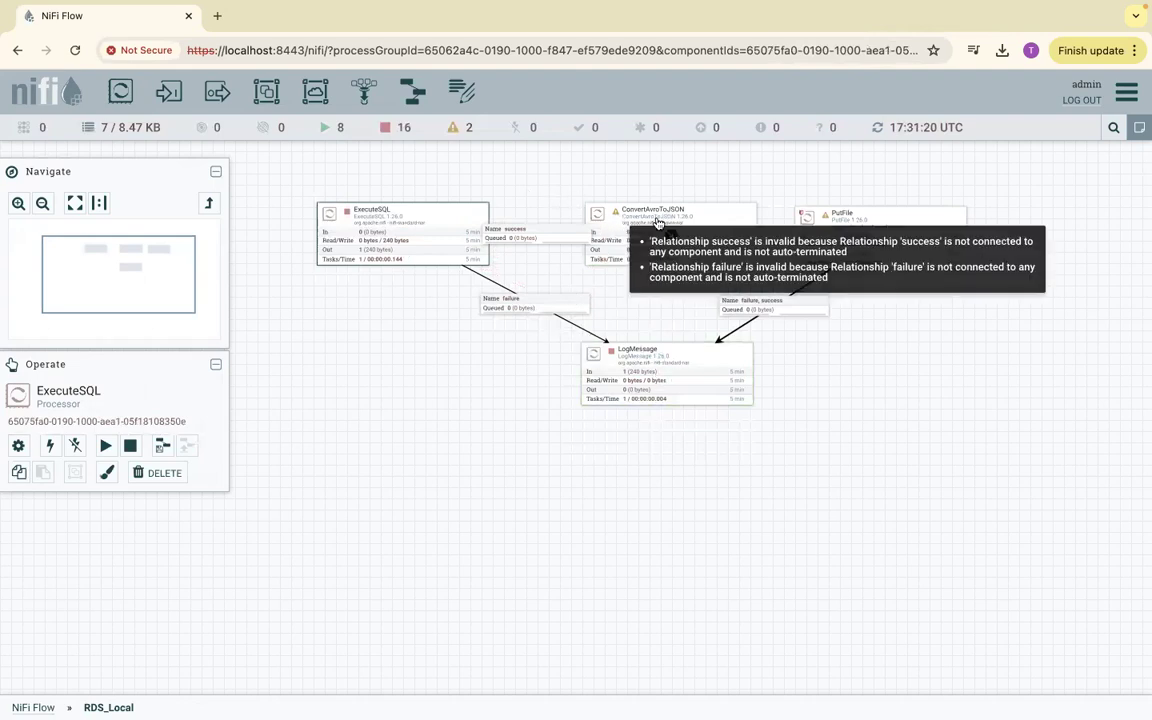
left_click_drag(668, 235, 850, 236)
left_click(335, 387)
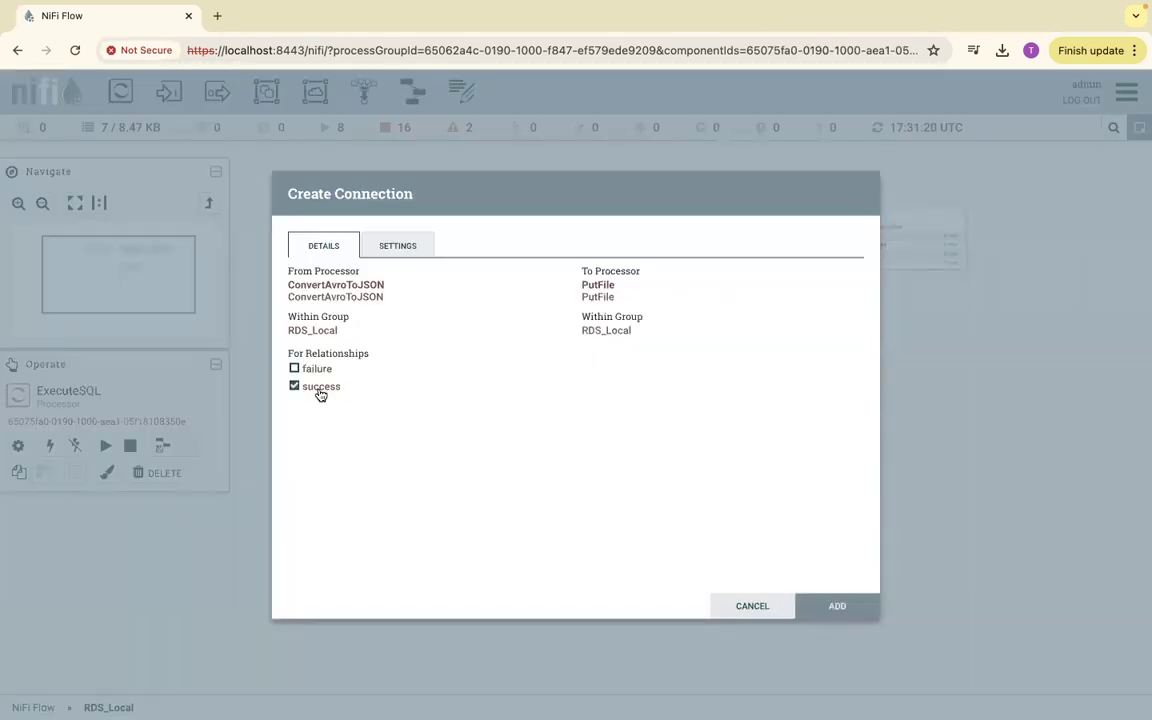
left_click(830, 604)
Step: Connect ConvertAvroToJSON to LogMessage for the failure relationship
left_click_drag(668, 234, 663, 360)
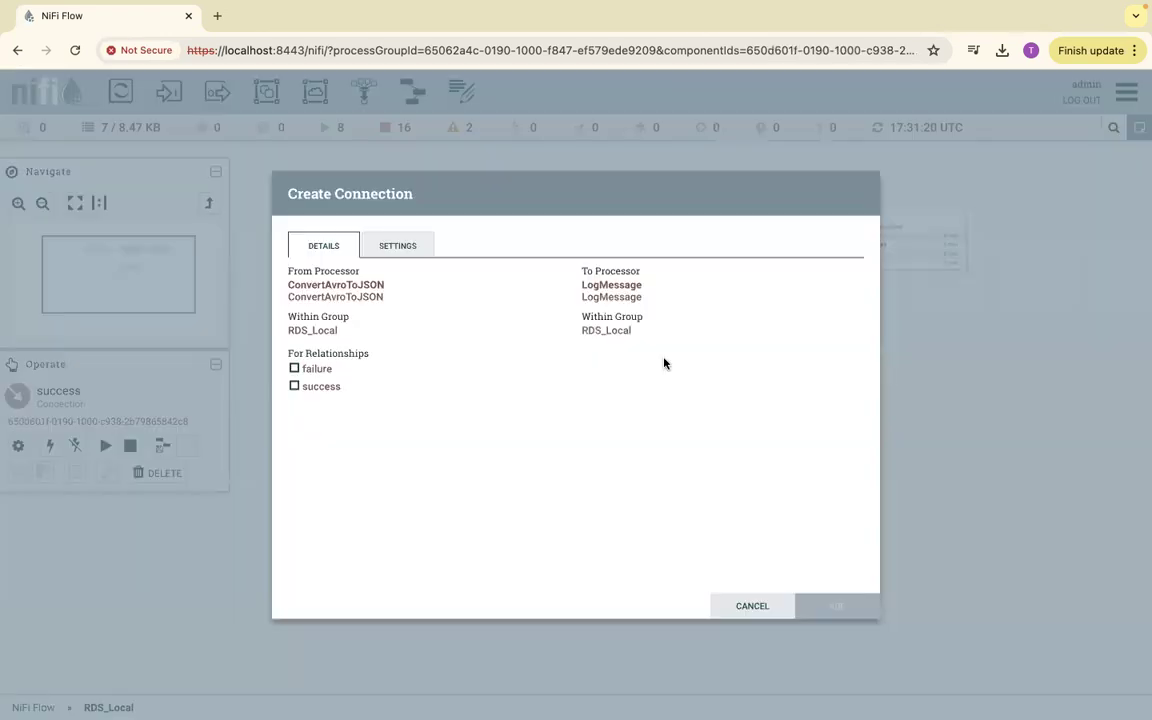
left_click(295, 369)
left_click(820, 604)
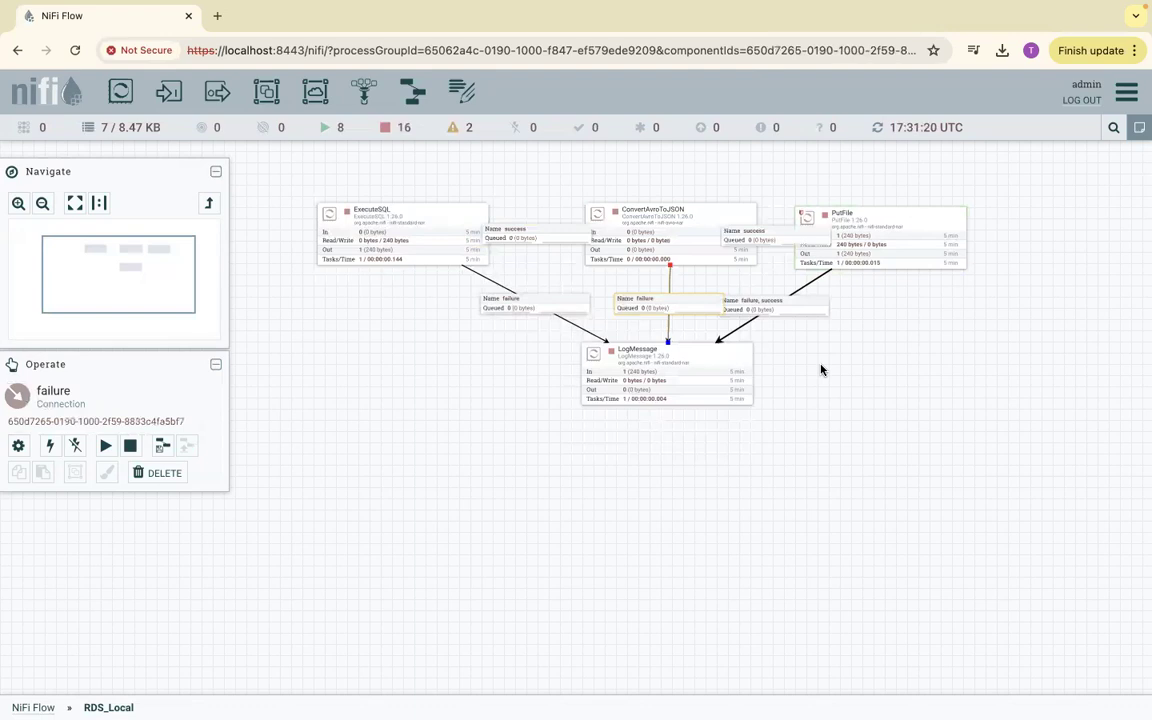
Step: Run the ExecuteSQL processor once and refresh the canvas to check its success queue
right_click(416, 217)
left_click(449, 267)
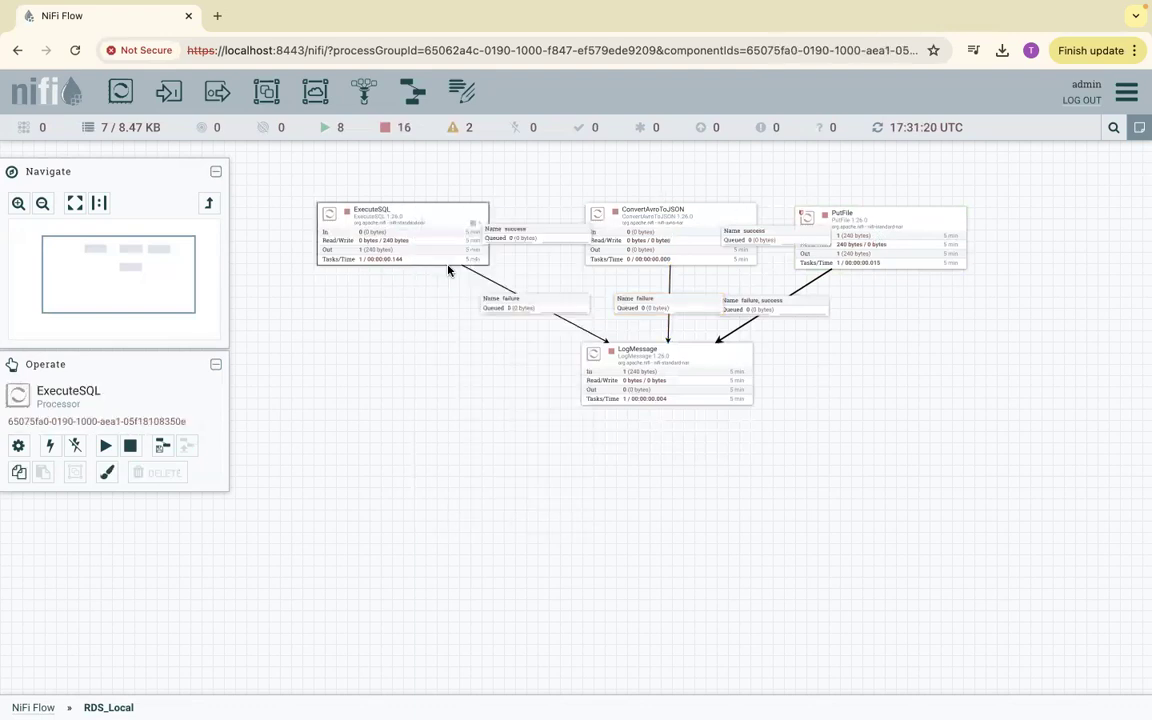
right_click(517, 181)
left_click(540, 188)
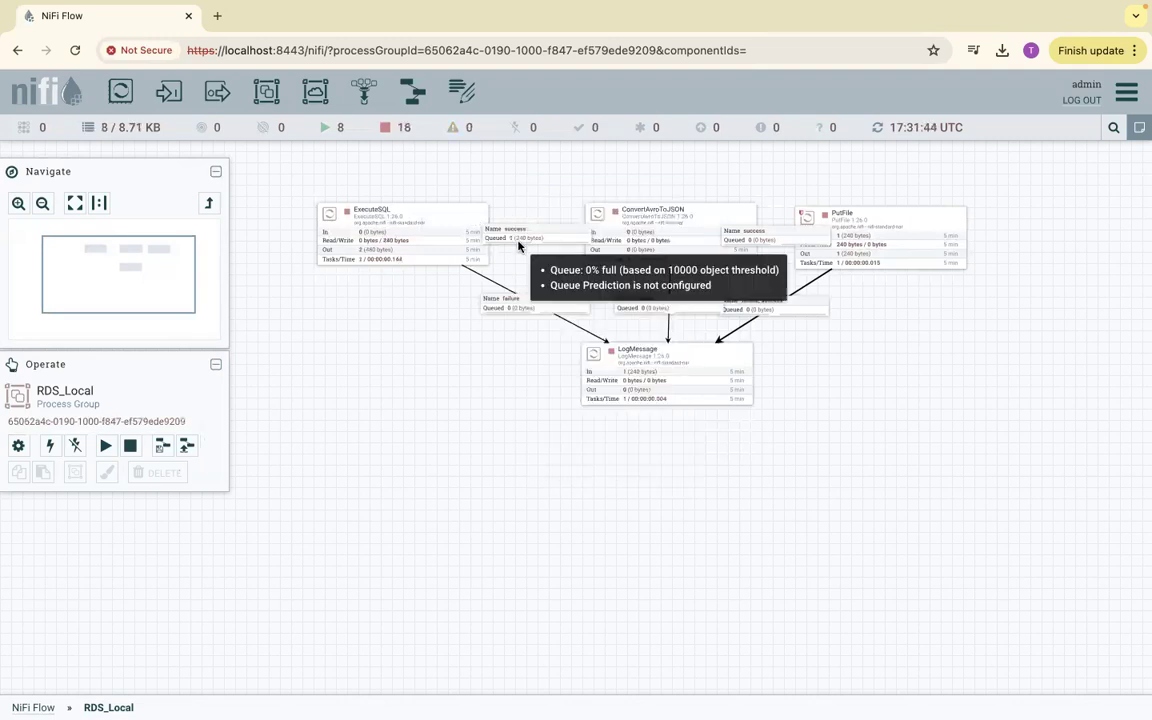
Step: Run the ConvertAvroToJSON processor once and refresh the canvas to check the queue leading to PutFile
right_click(657, 179)
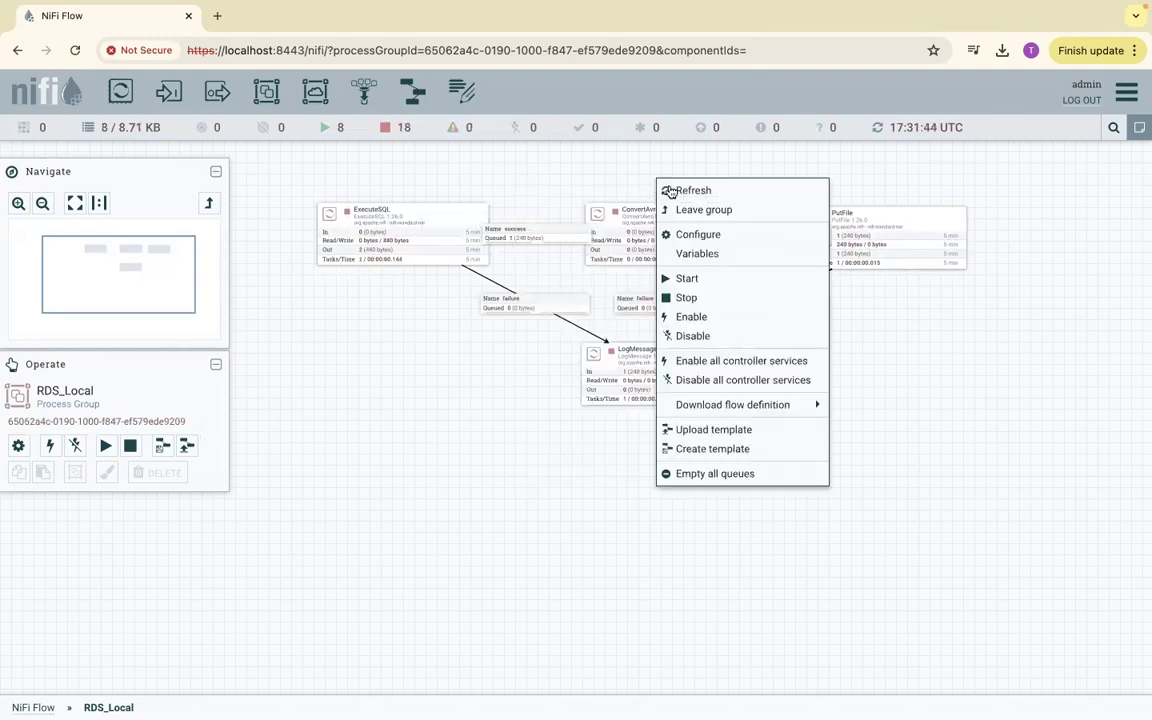
right_click(637, 218)
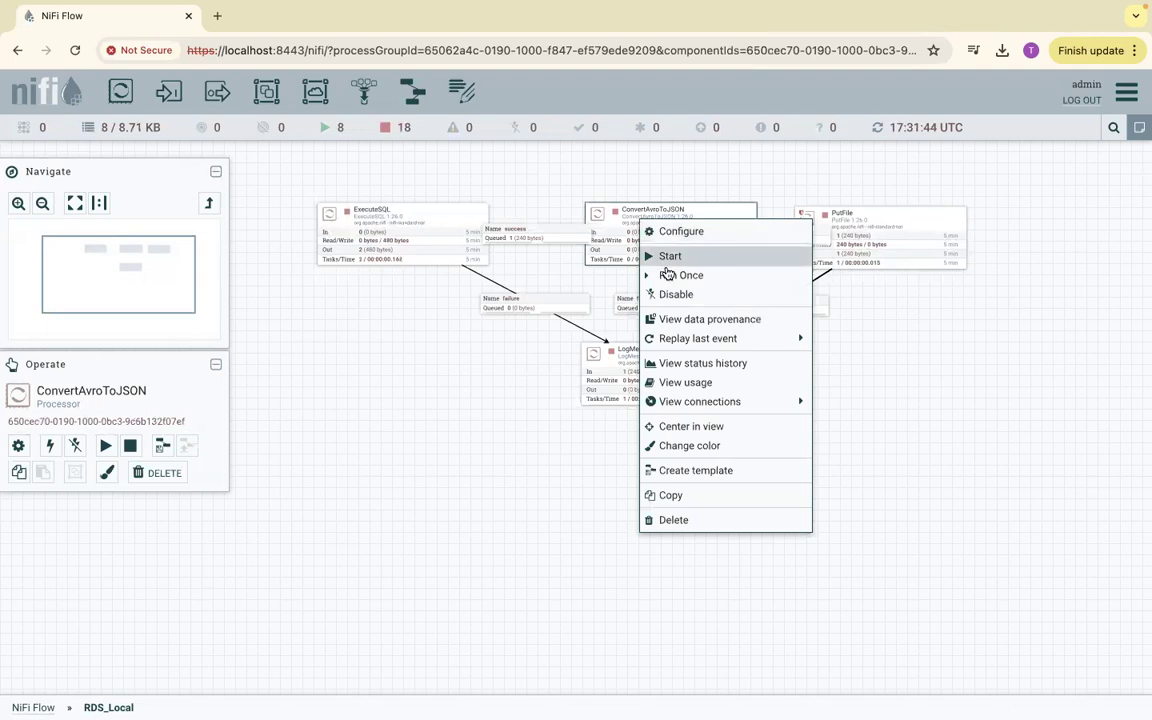
left_click(668, 278)
right_click(656, 185)
left_click(676, 190)
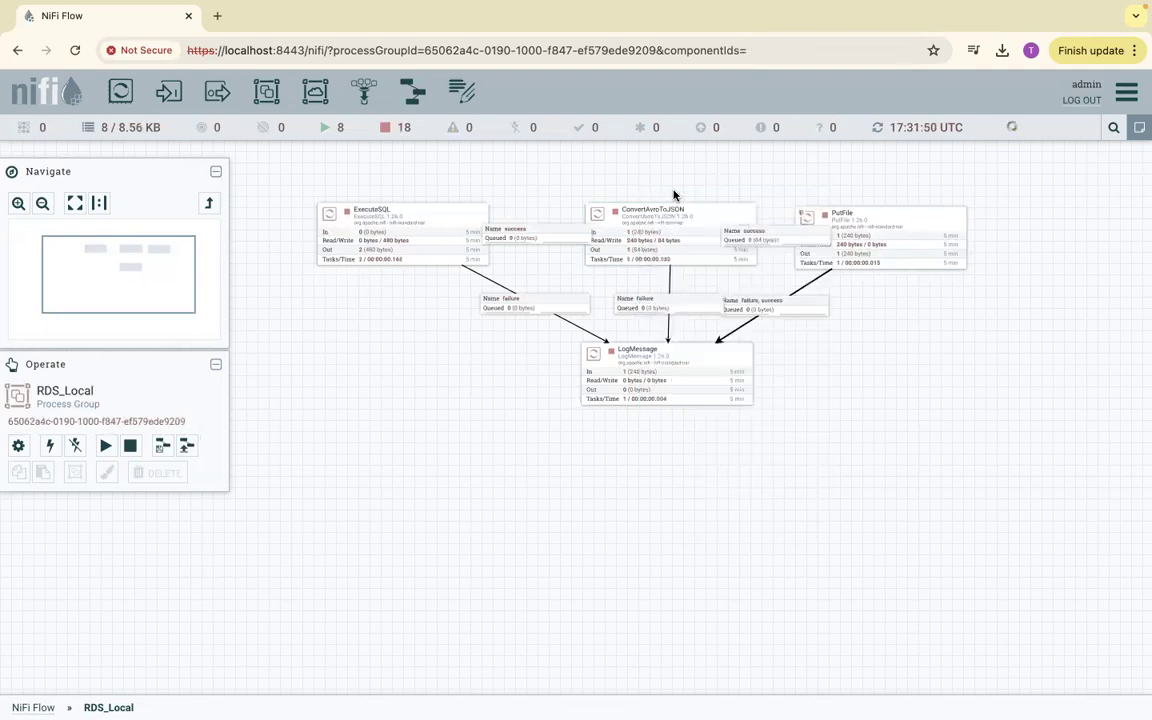
right_click(806, 186)
left_click(824, 197)
Step: Start the PutFile processor and refresh the canvas
right_click(880, 220)
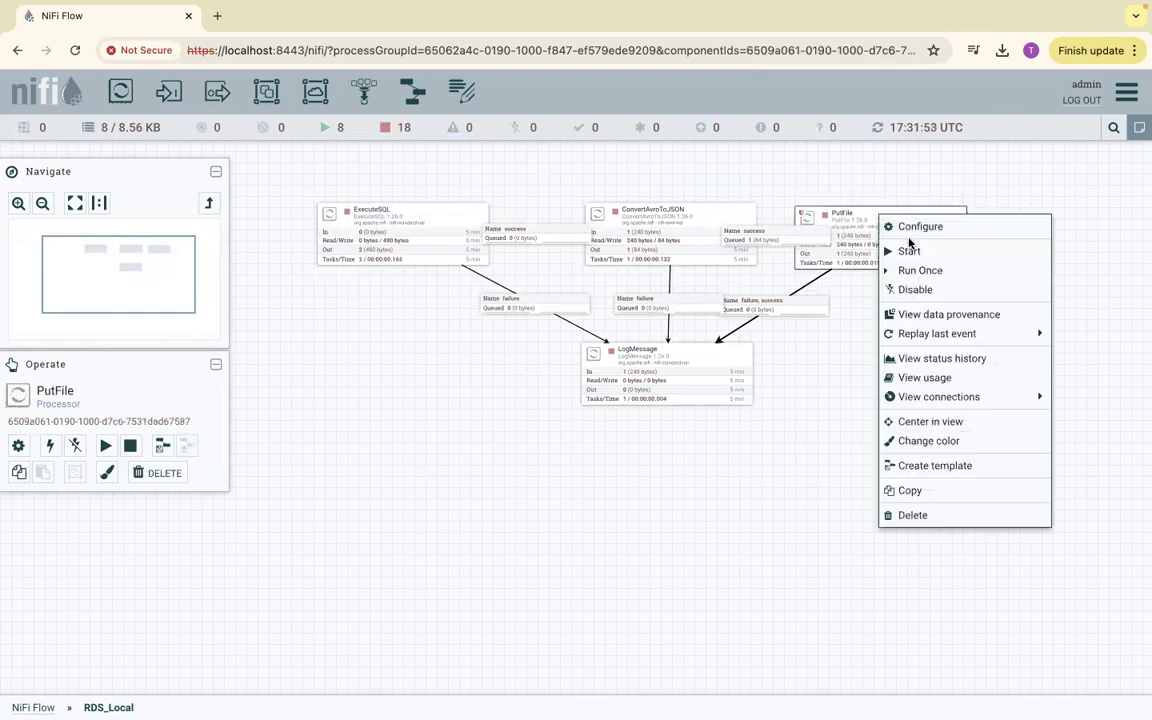
left_click(906, 250)
right_click(892, 180)
left_click(920, 191)
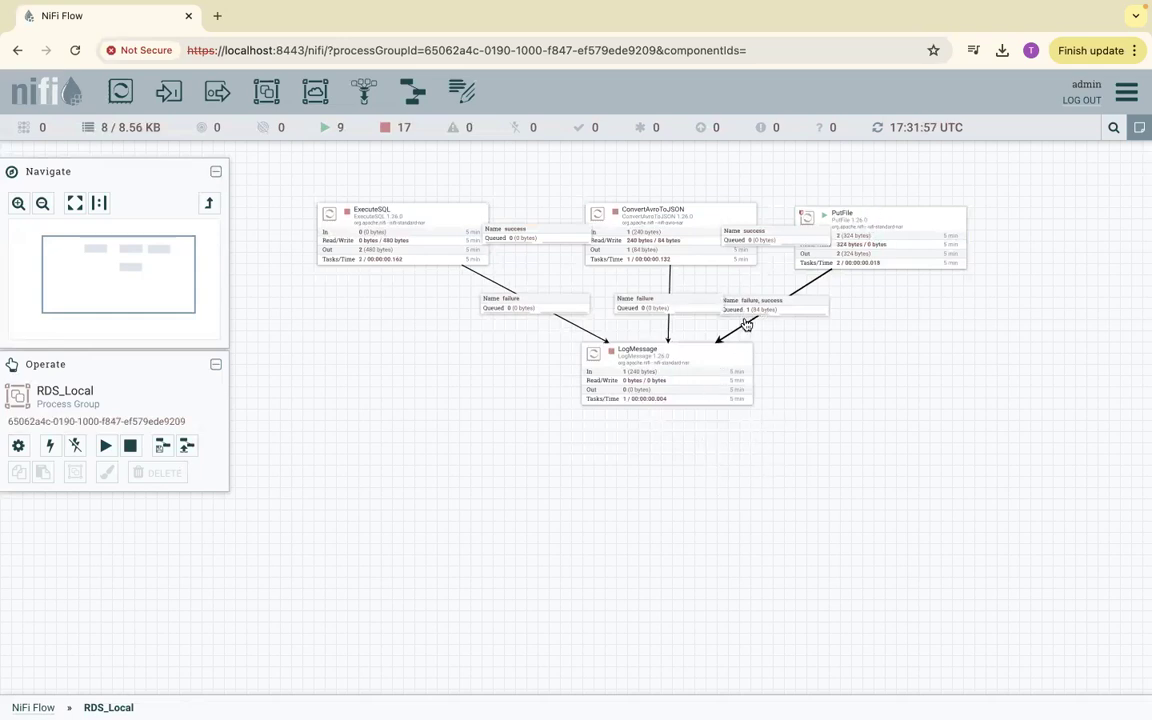
Step: Switch to the nifi container terminal in Docker Desktop and list the files in /var/tmp/ again with ls -lrth
key("ctrl+Right")
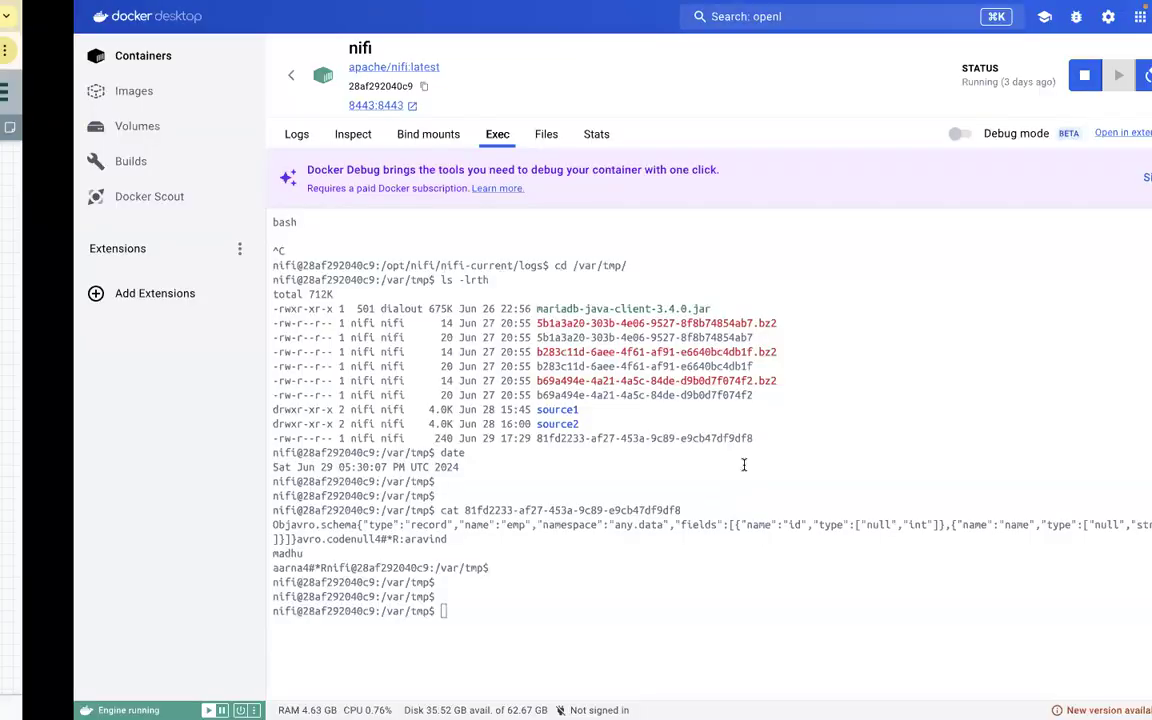
key("Up")
key("Up")
key("Up")
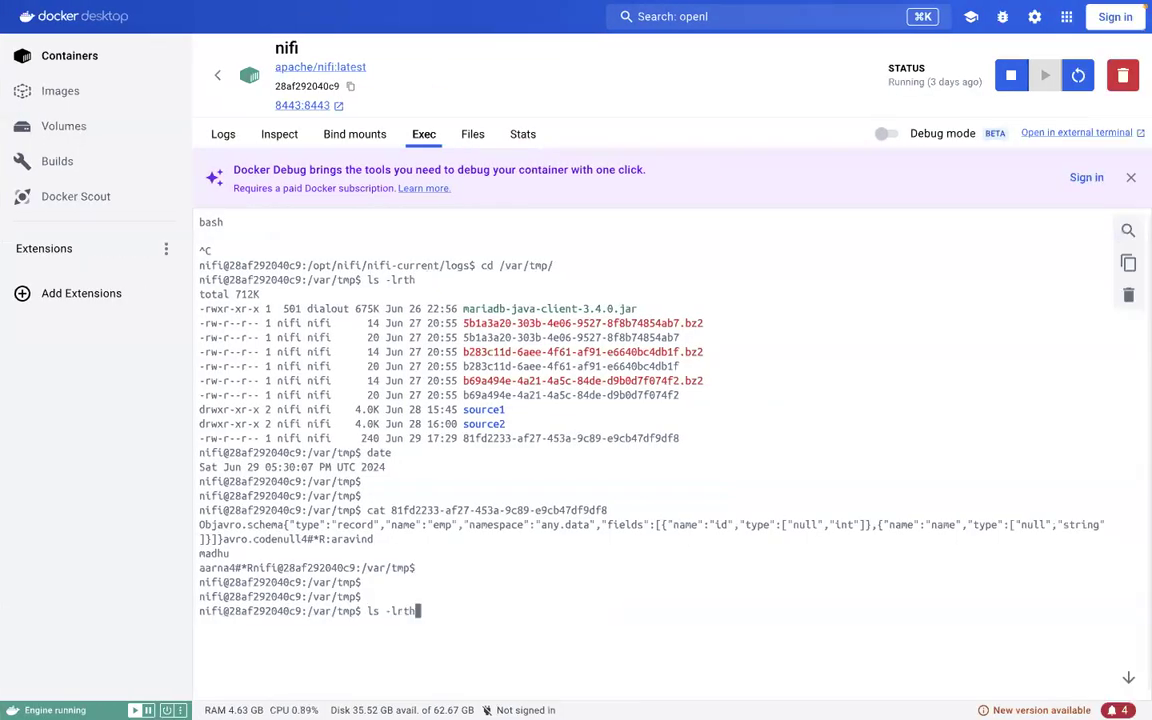
key("Return")
key("Return")
key("Return")
key("Return")
key("Return")
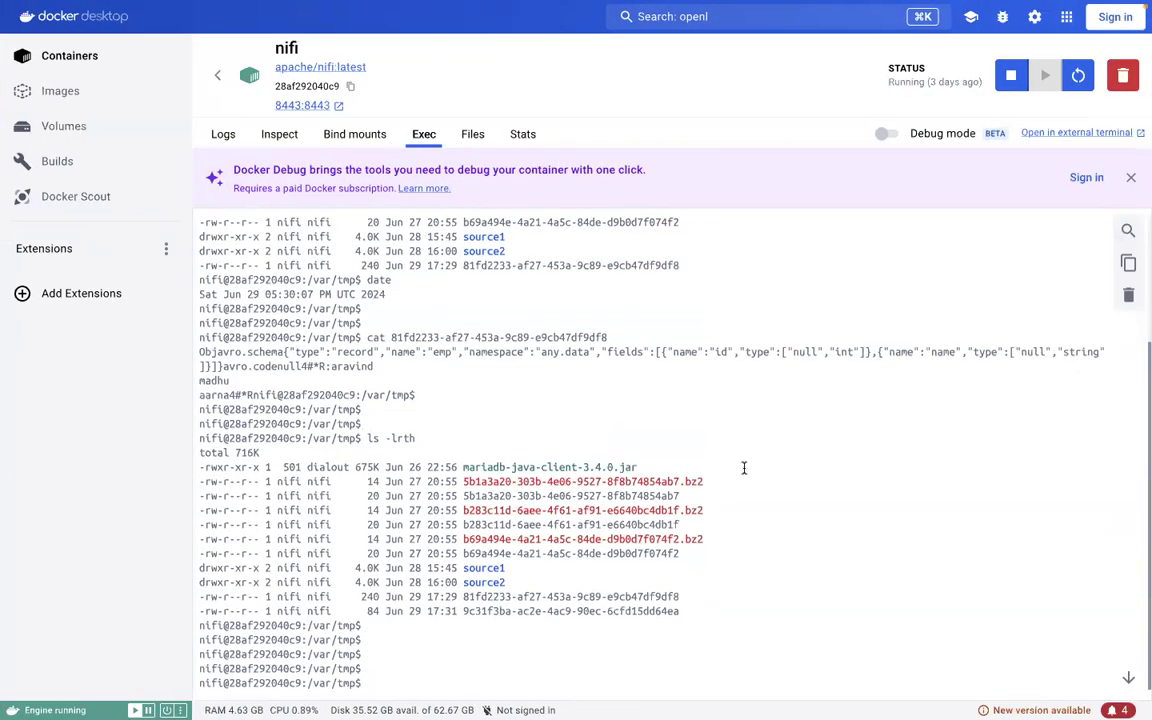
Step: Print the contents of the file 9c31f3ba-ac2e-4ac9-90ec-6cfd15dd64ea with cat and highlight the JSON records
type("cat")
left_click_drag(679, 613, 462, 614)
type("9c31f3ba-ac2e-4ac9-90ec-6cfd15dd64ea")
key("Return")
key("Return")
key("Return")
key("Return")
key("Return")
key("Return")
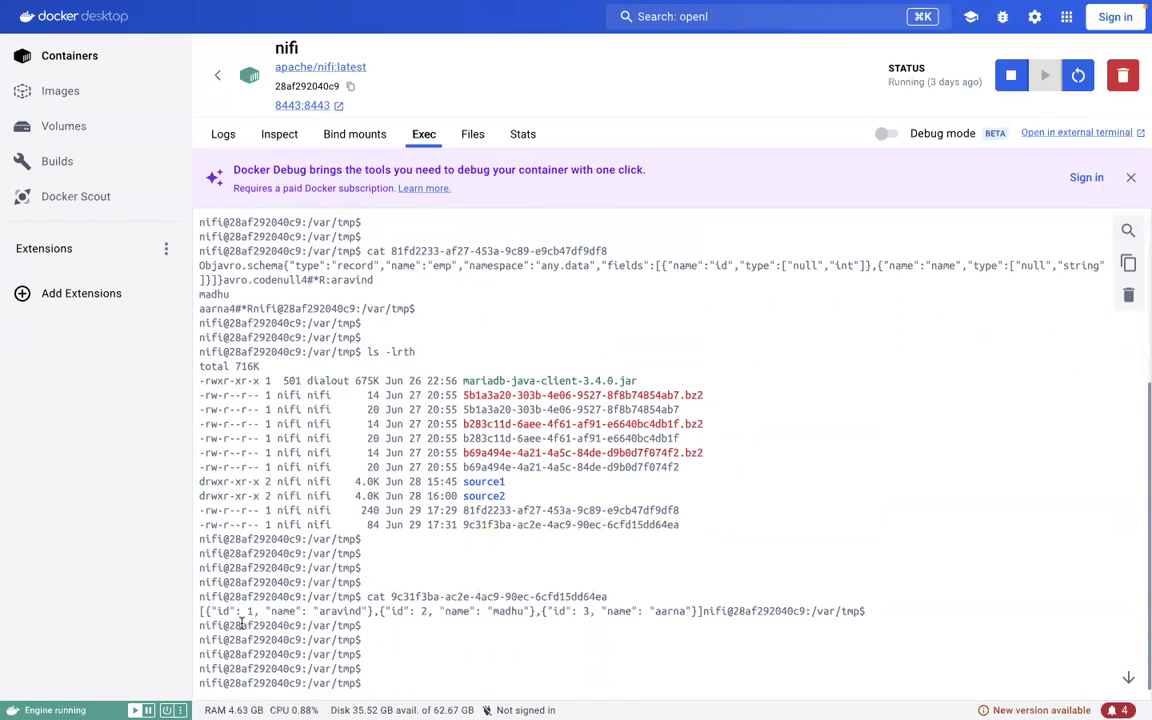
left_click_drag(199, 611, 693, 612)
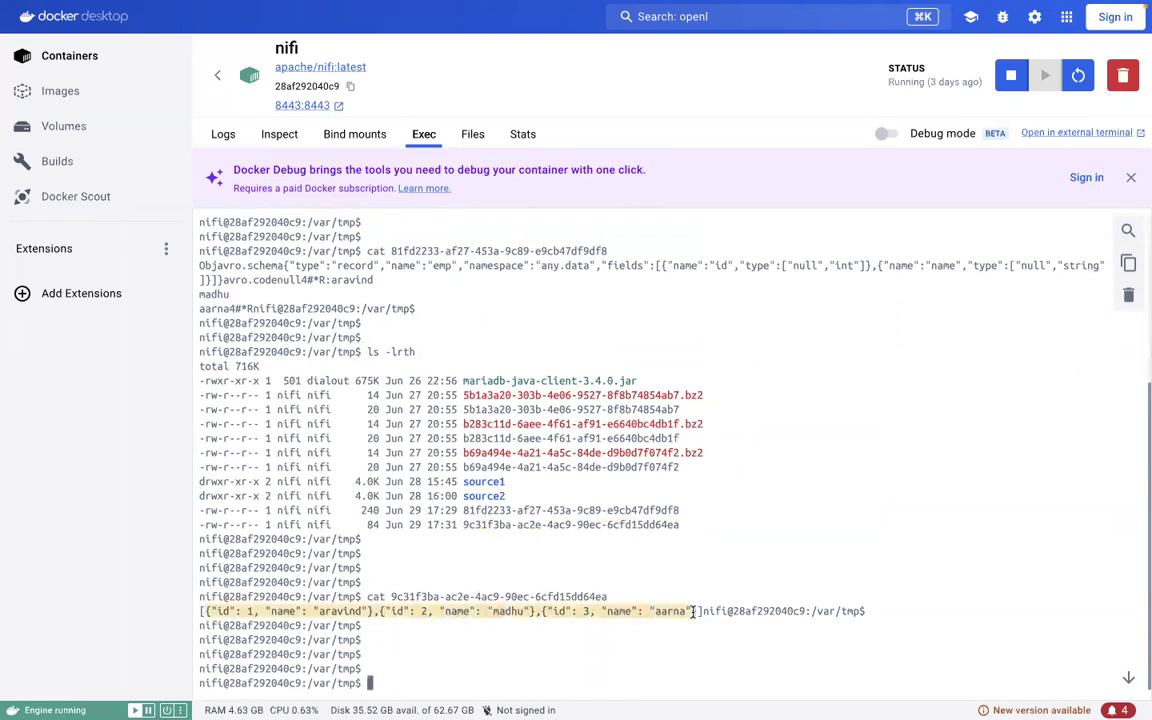
left_click(707, 639)
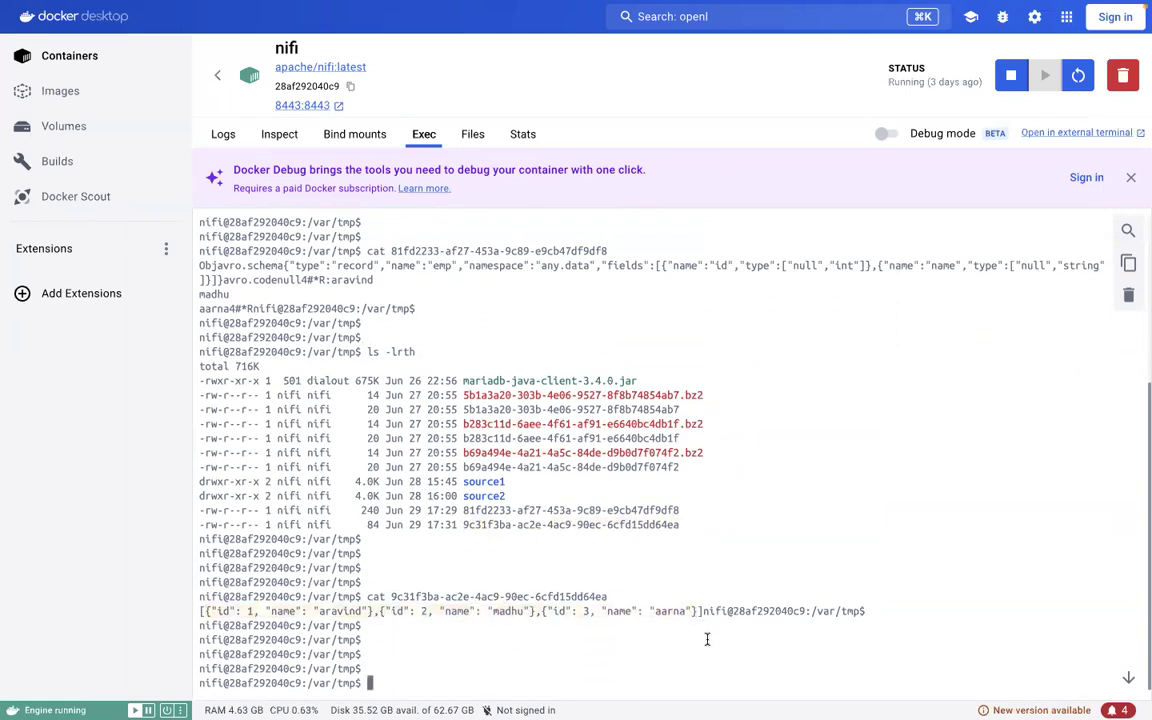
Step: Switch back to the NiFi flow and stop the PutFile processor
key("ctrl+Left")
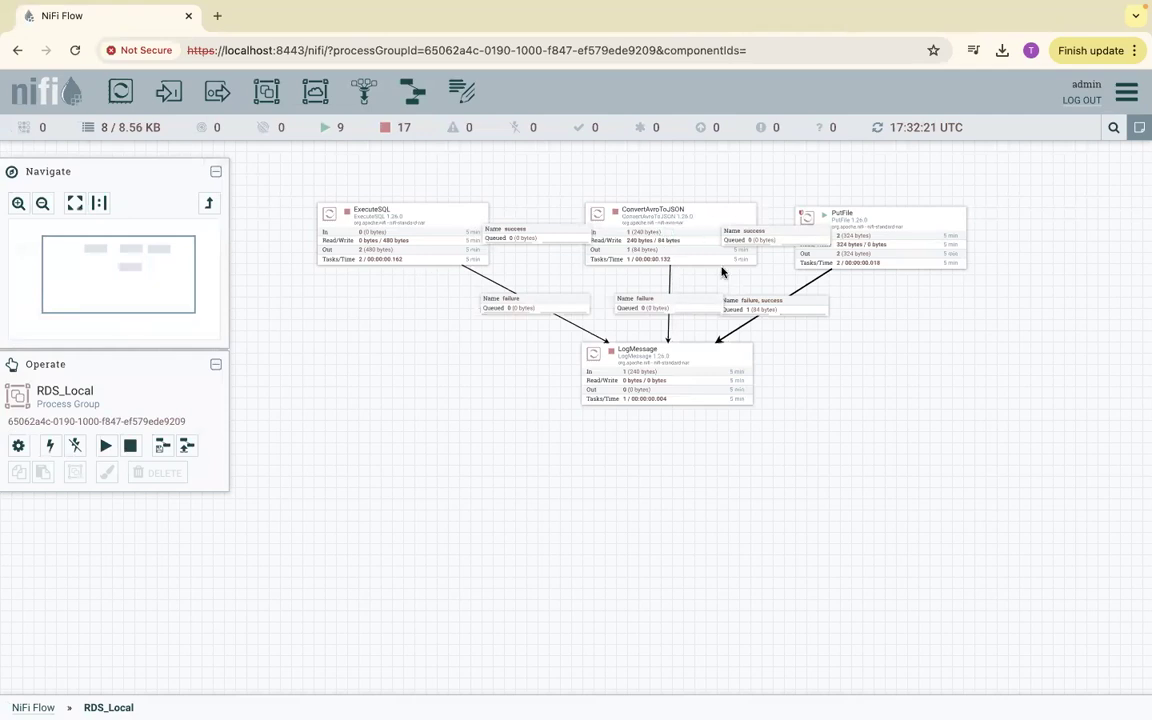
right_click(875, 231)
left_click(904, 266)
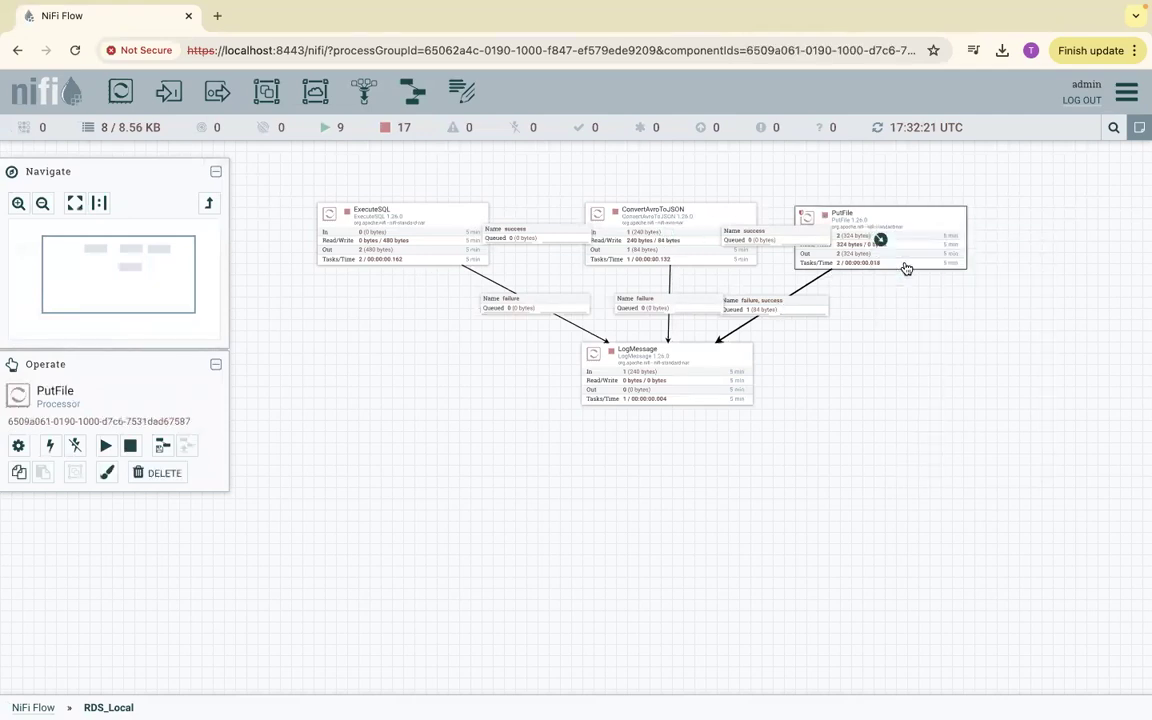
Step: Add an ExecuteSQLRecord processor to the canvas, below the existing ExecuteSQL flow
left_click_drag(120, 91, 369, 487)
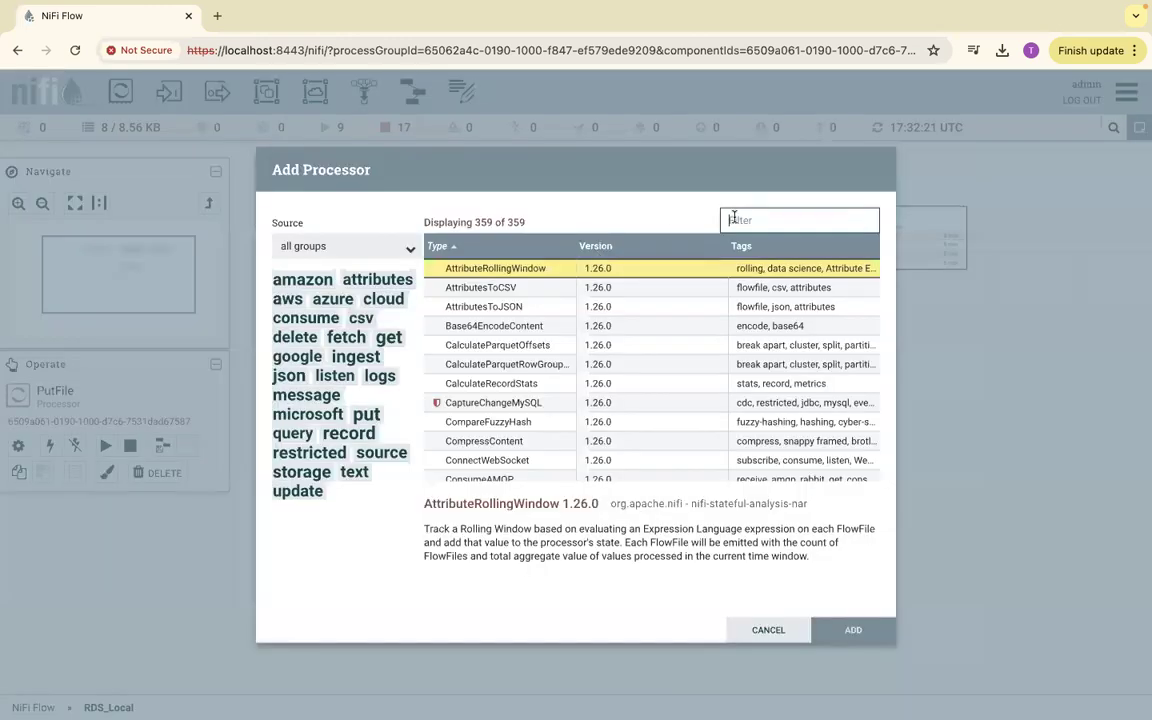
type("exe")
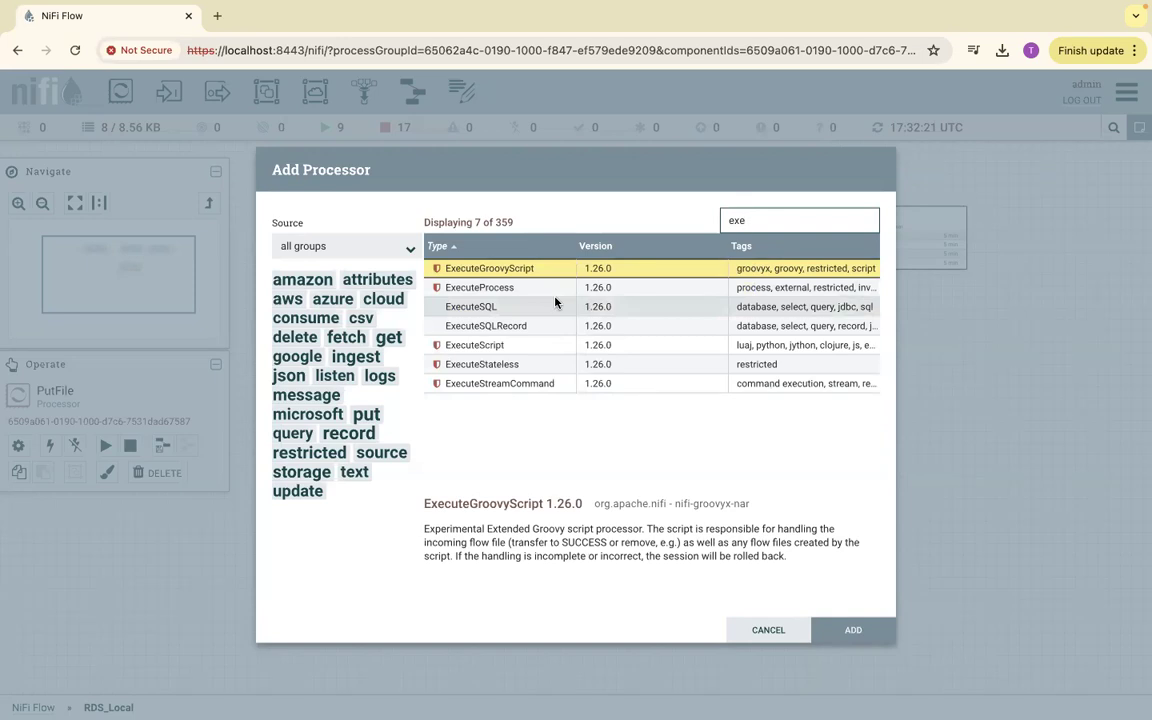
key("BackSpace")
key("BackSpace")
key("BackSpace")
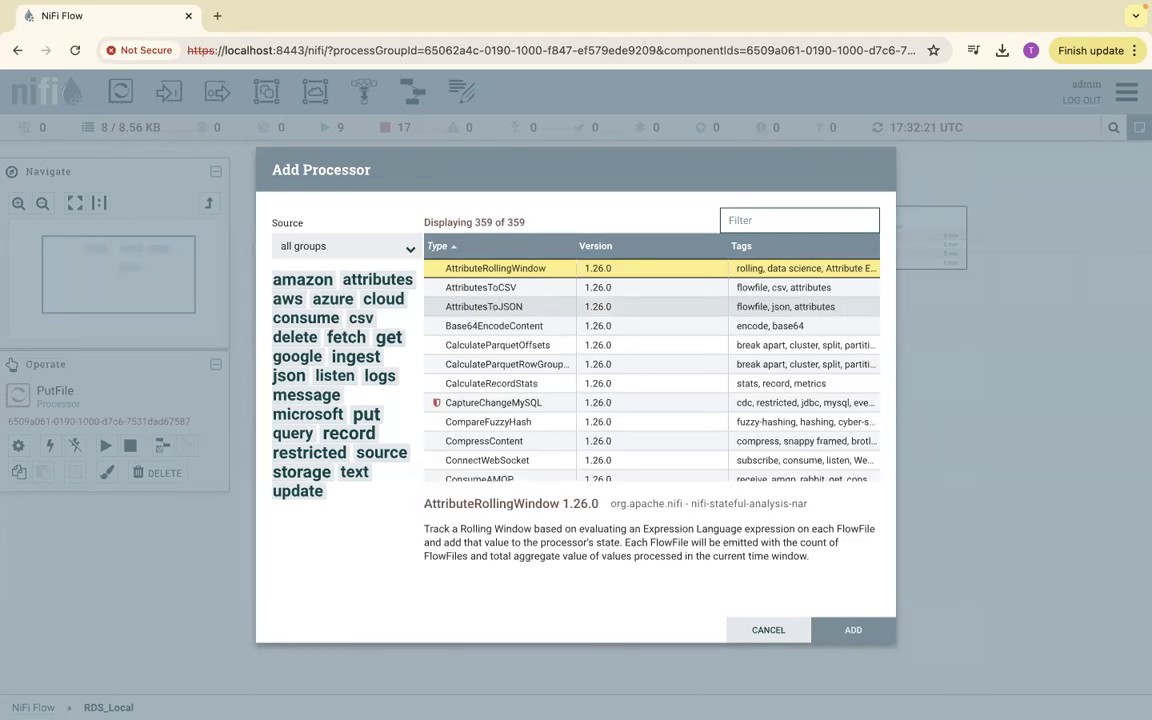
type("sql")
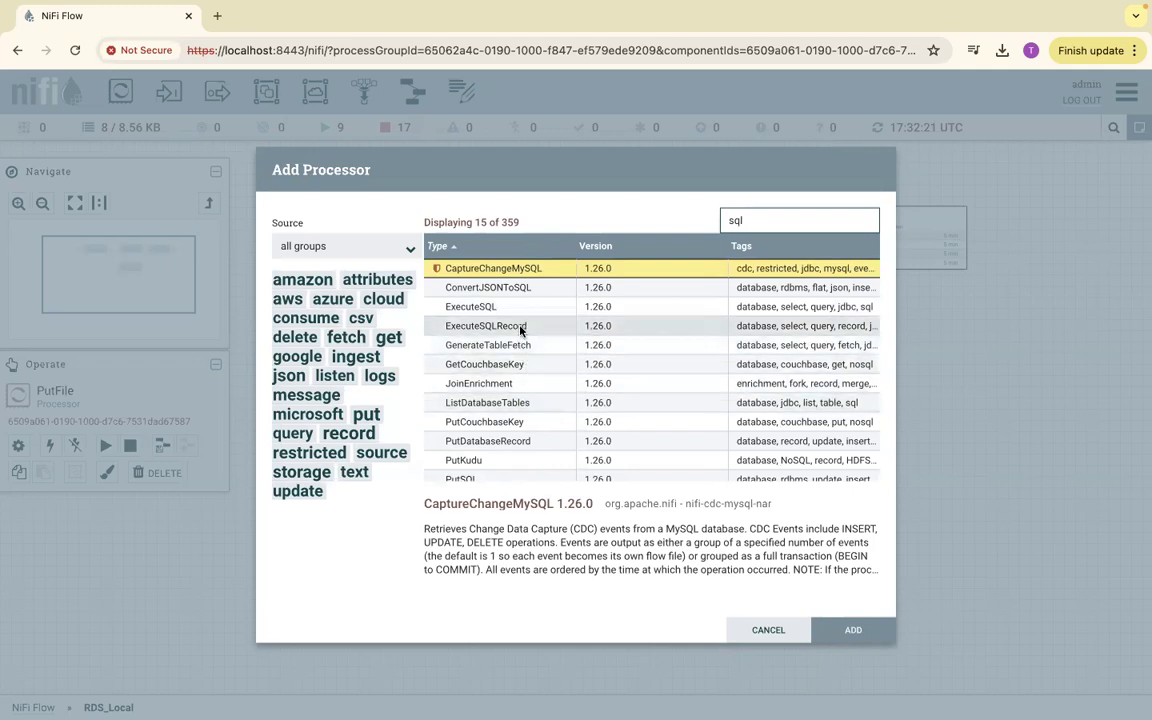
left_click(485, 326)
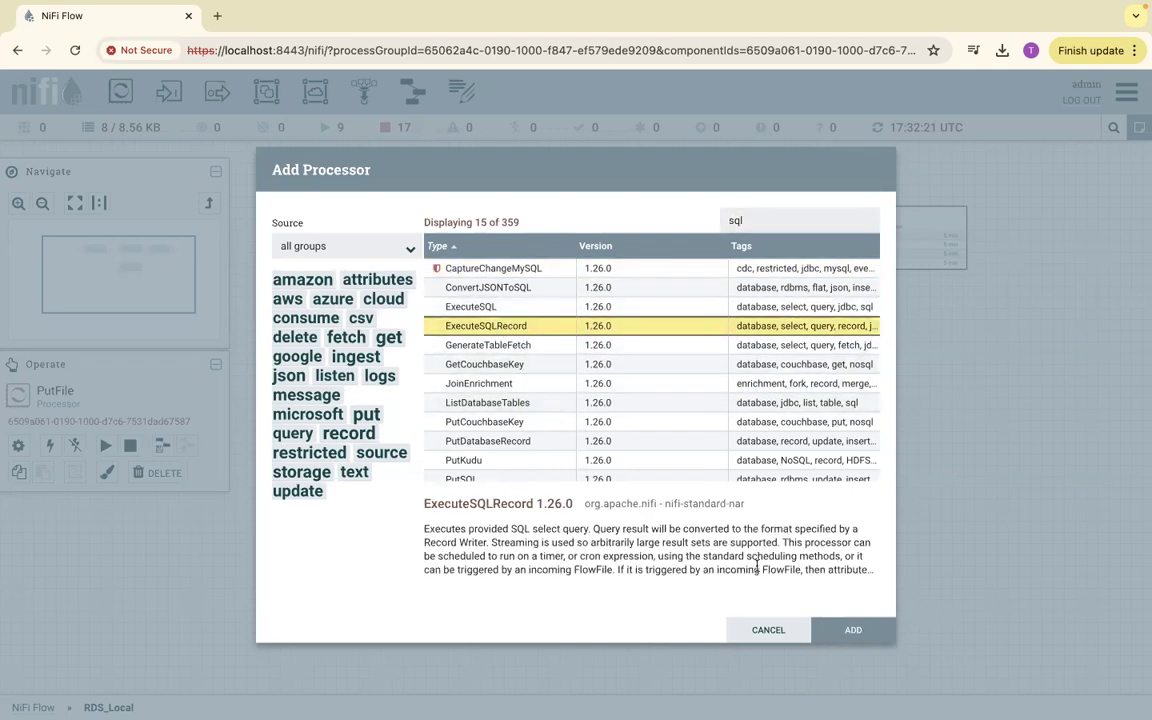
left_click(853, 630)
Step: Configure ExecuteSQLRecord to use DBCPConnectionPool MariaDB as its Database Connection Pooling Service
right_click(442, 489)
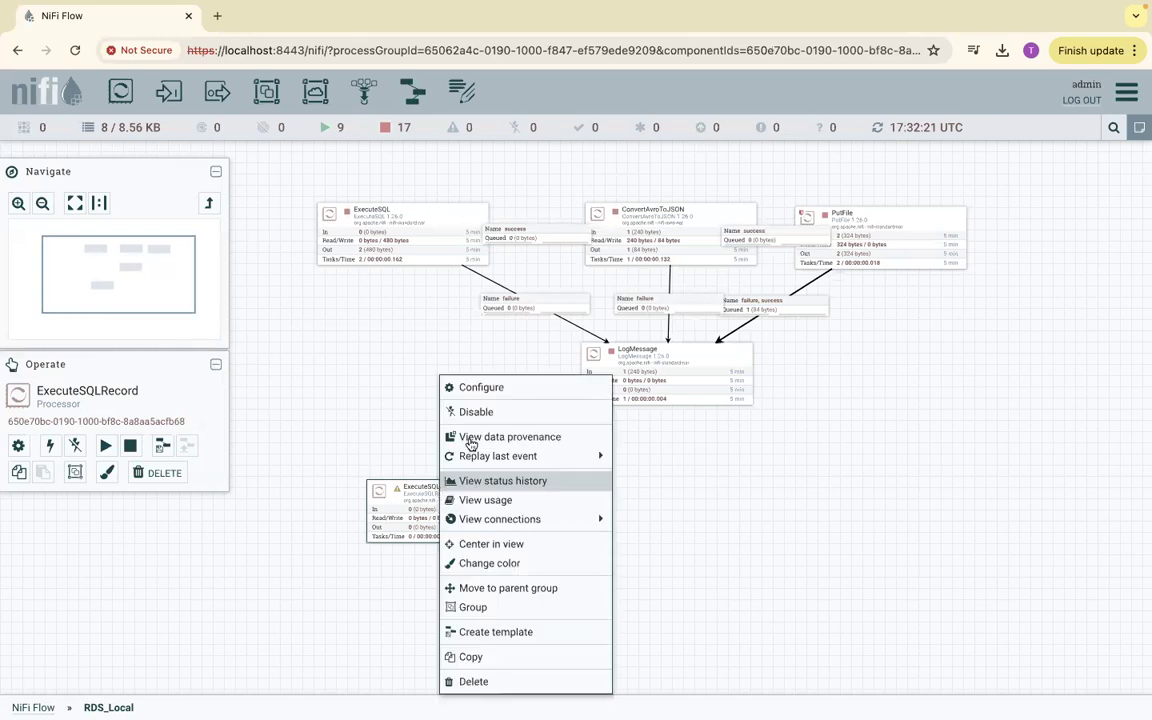
left_click(481, 387)
left_click(472, 269)
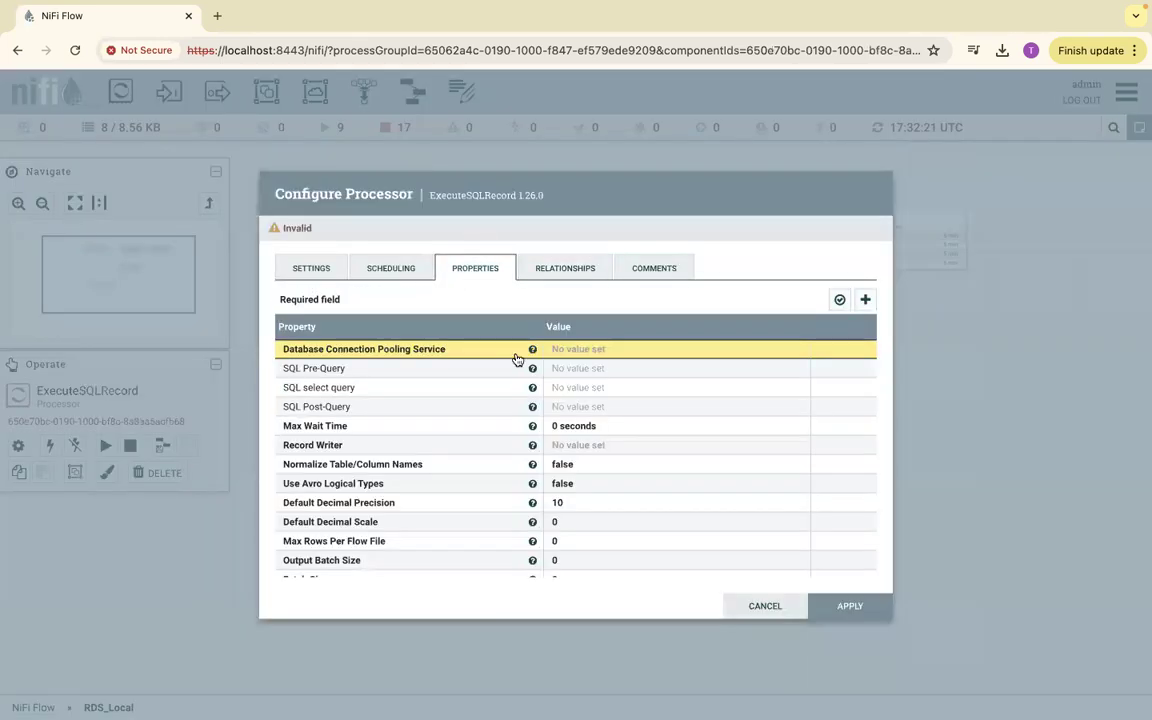
left_click(580, 352)
left_click(780, 391)
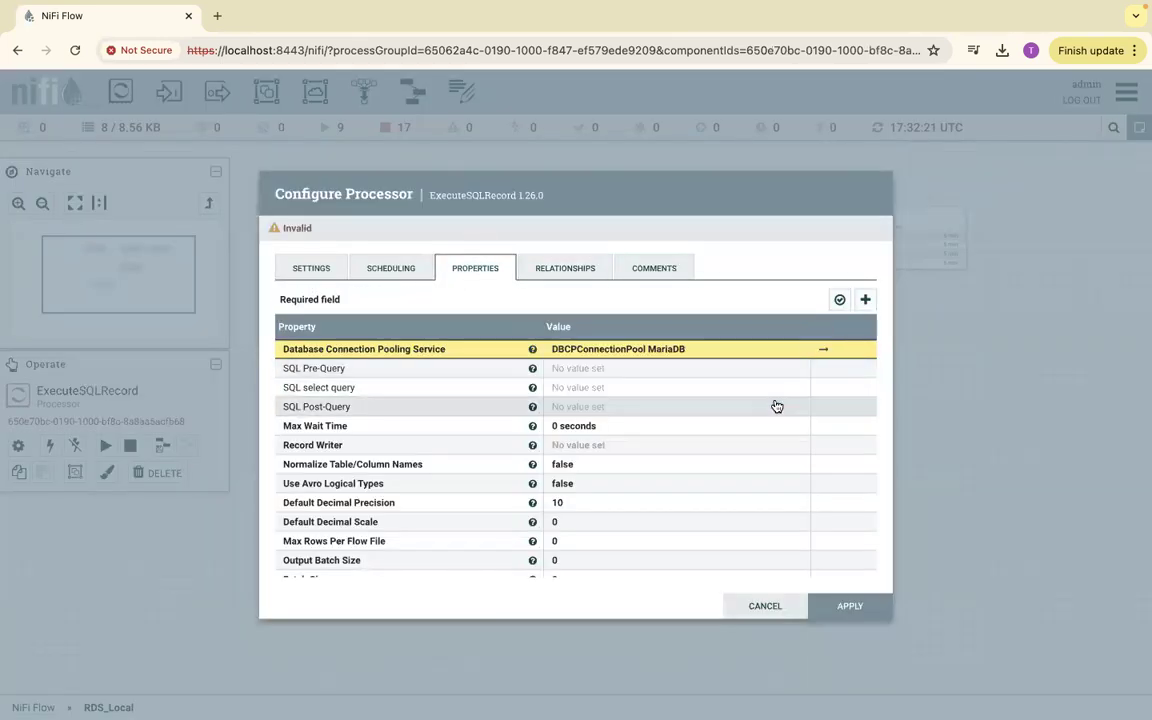
Step: Set ExecuteSQLRecord's SQL select query to "select * from emp" and apply the configuration
left_click(609, 370)
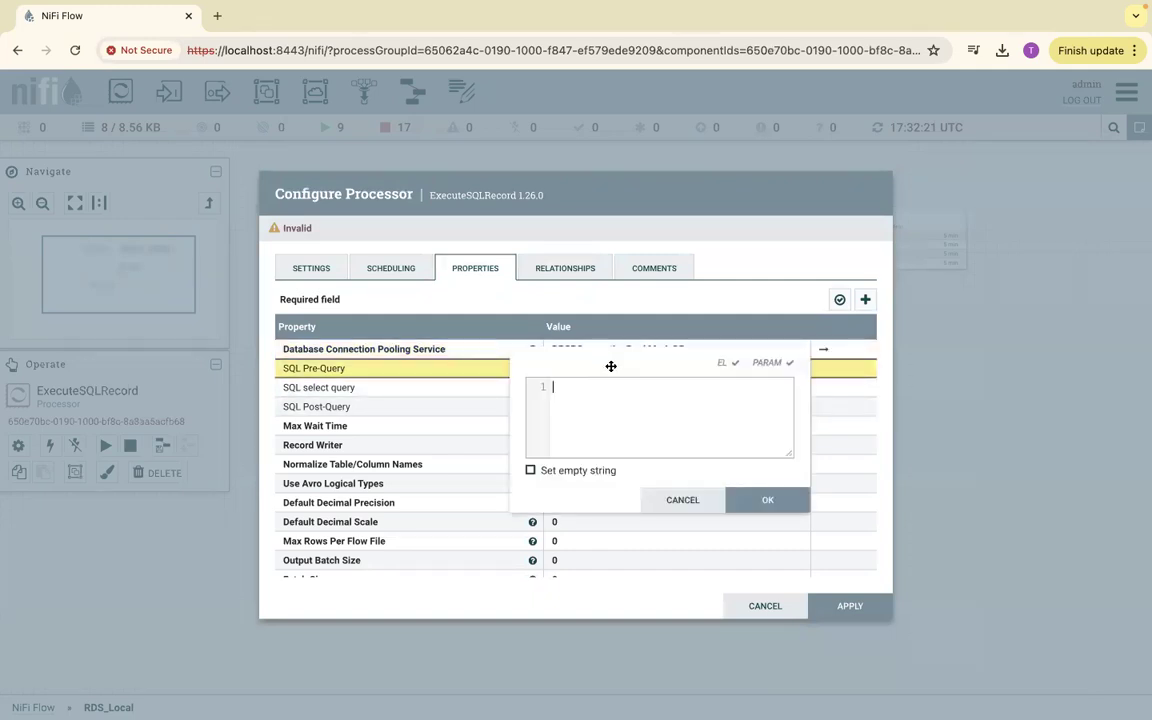
left_click(690, 500)
left_click(563, 388)
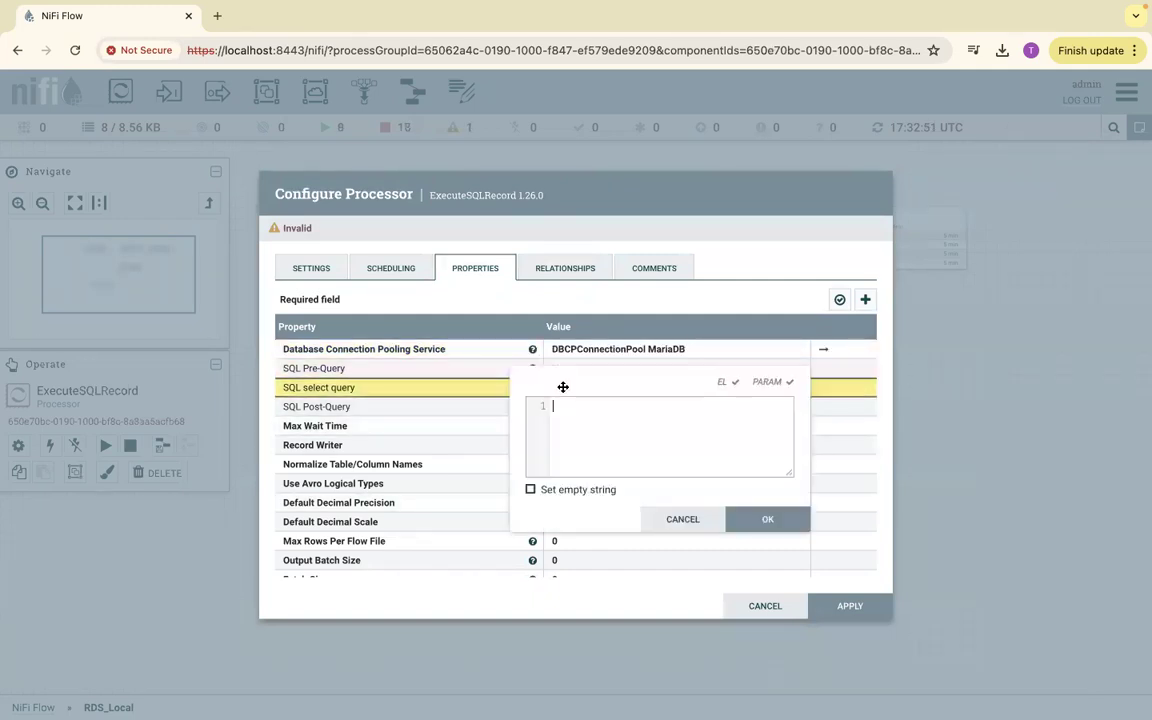
type("ss")
left_click(748, 519)
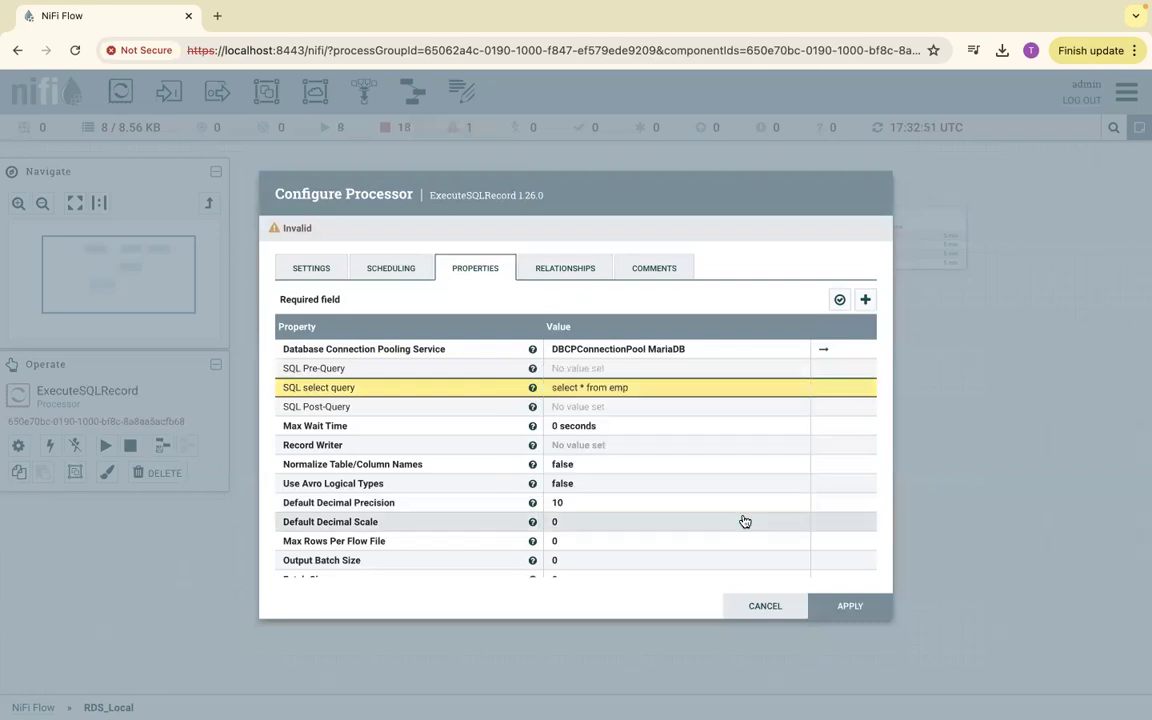
left_click(850, 606)
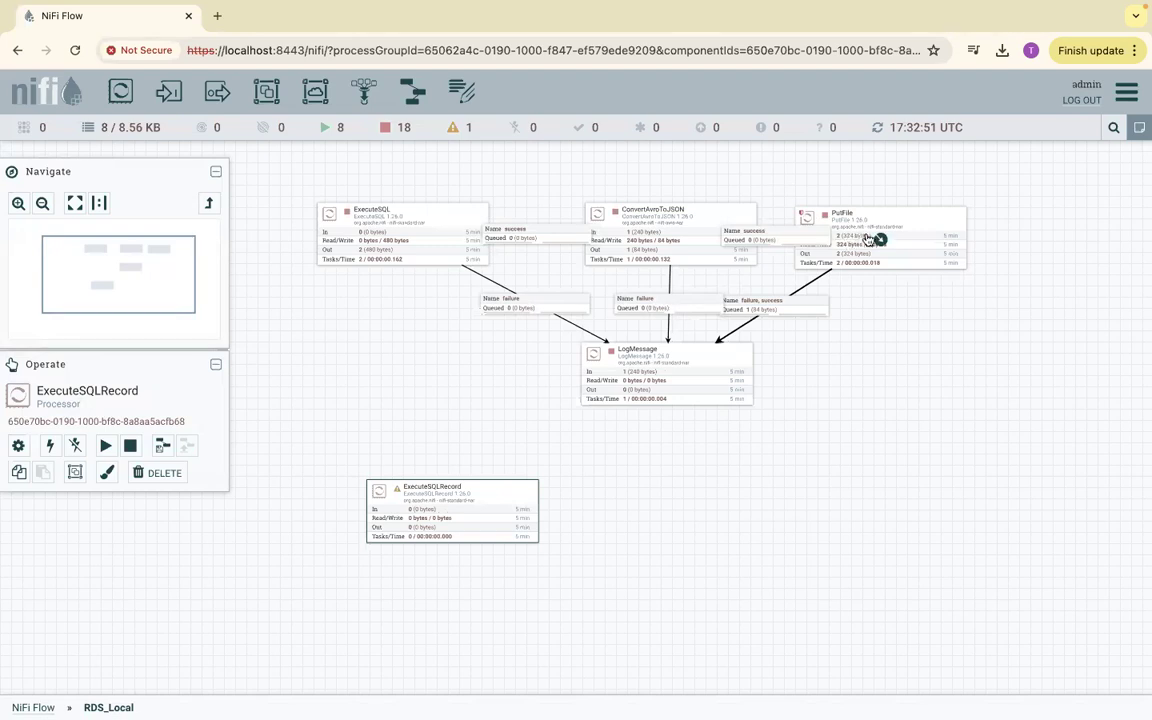
Step: Add a second PutFile processor to the canvas and align it beside ExecuteSQLRecord
left_click(805, 222)
left_click_drag(120, 92, 676, 517)
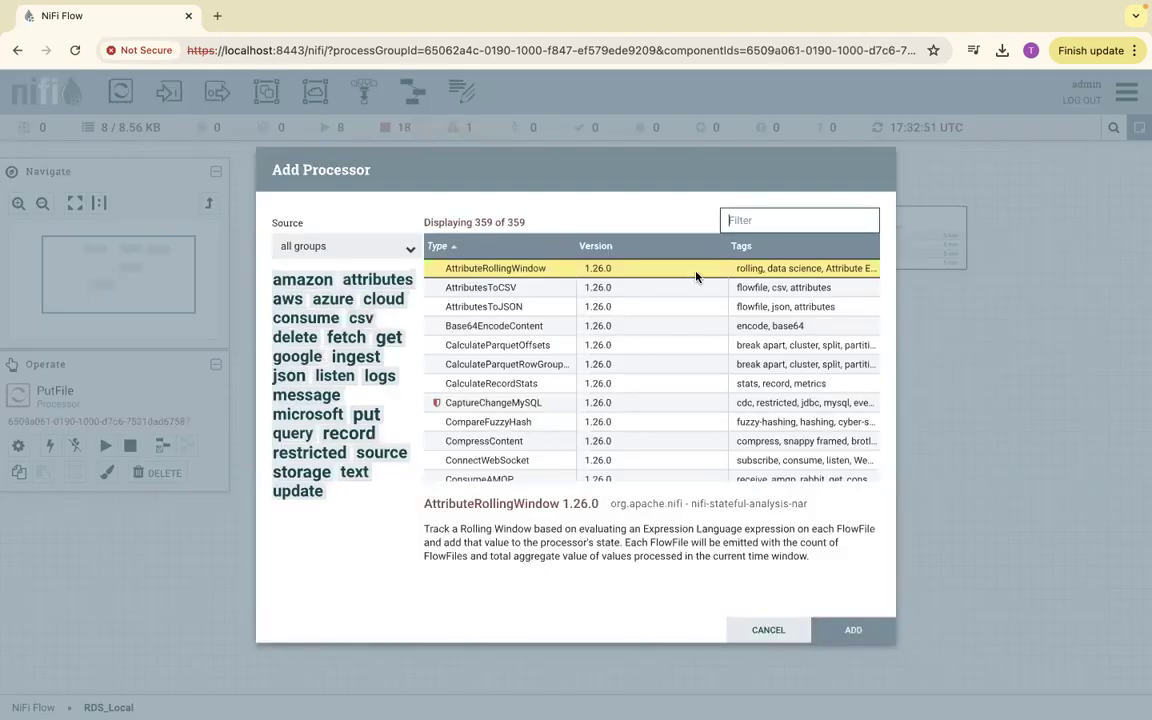
type("put")
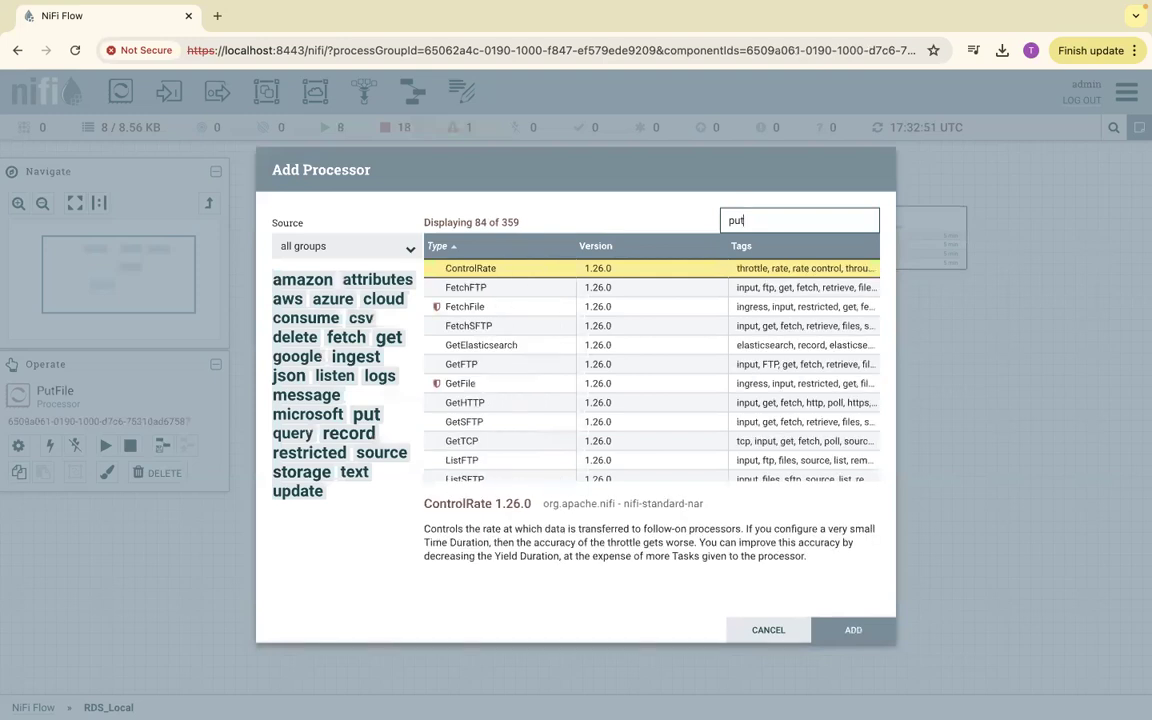
type("fil")
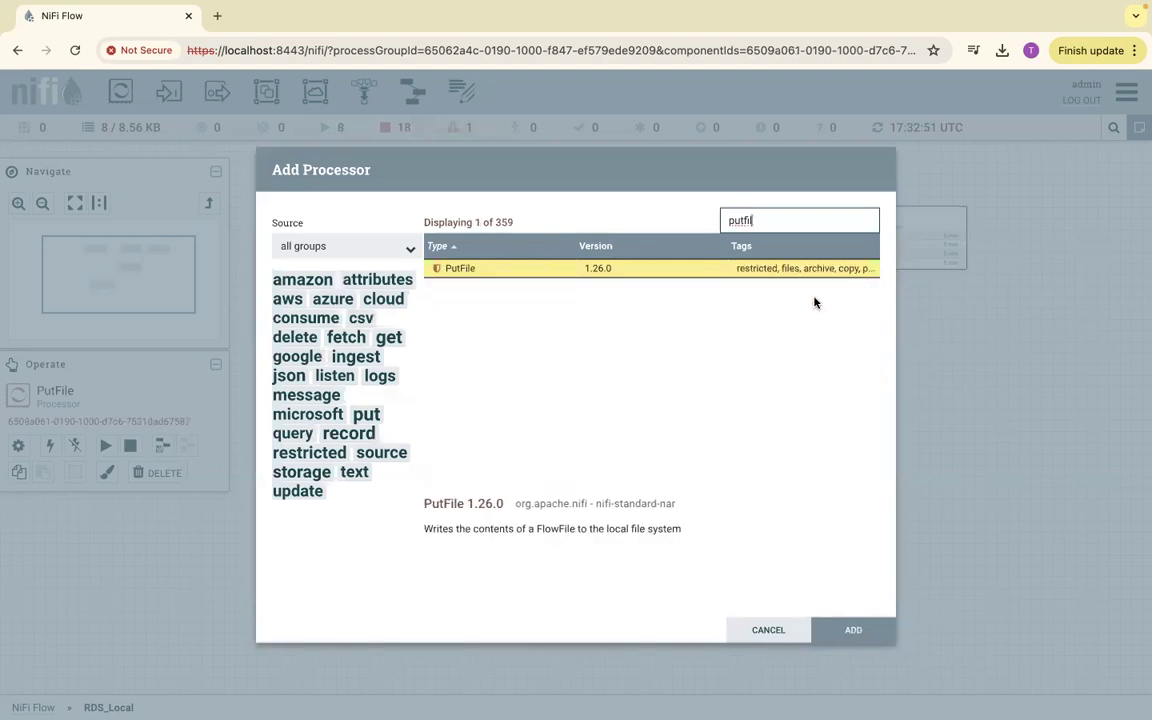
left_click(853, 630)
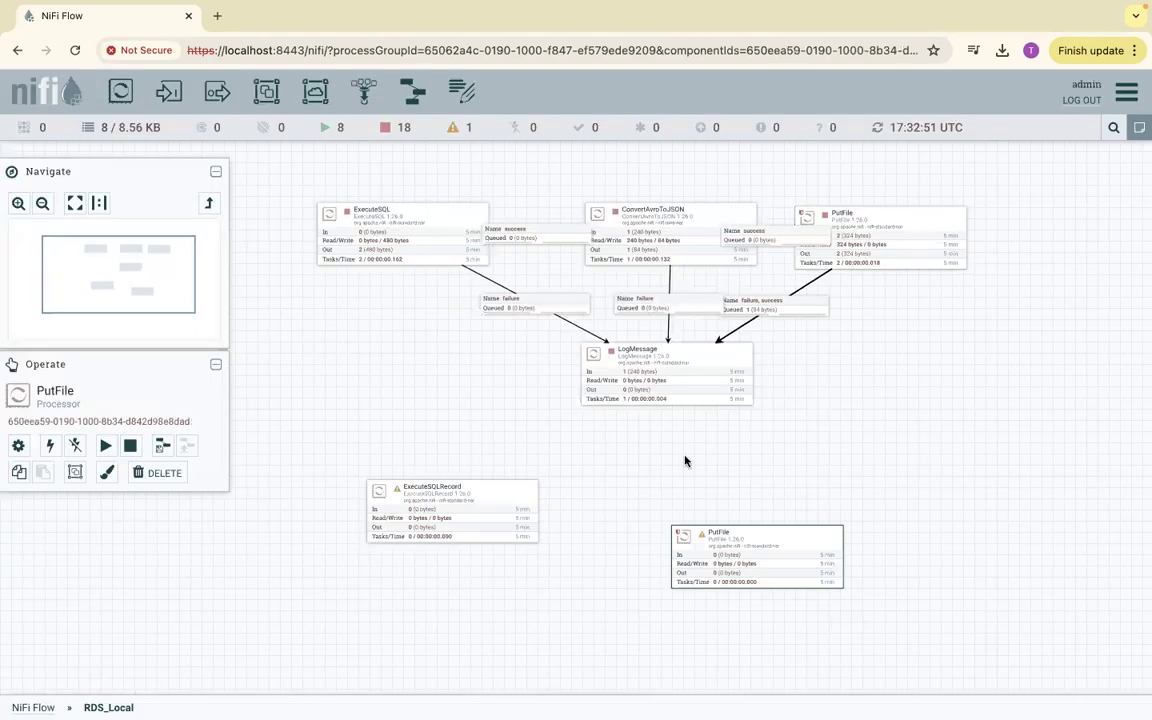
left_click_drag(738, 535, 710, 500)
Step: Set the Directory property of the new PutFile processor to /var/tmp/
right_click(714, 491)
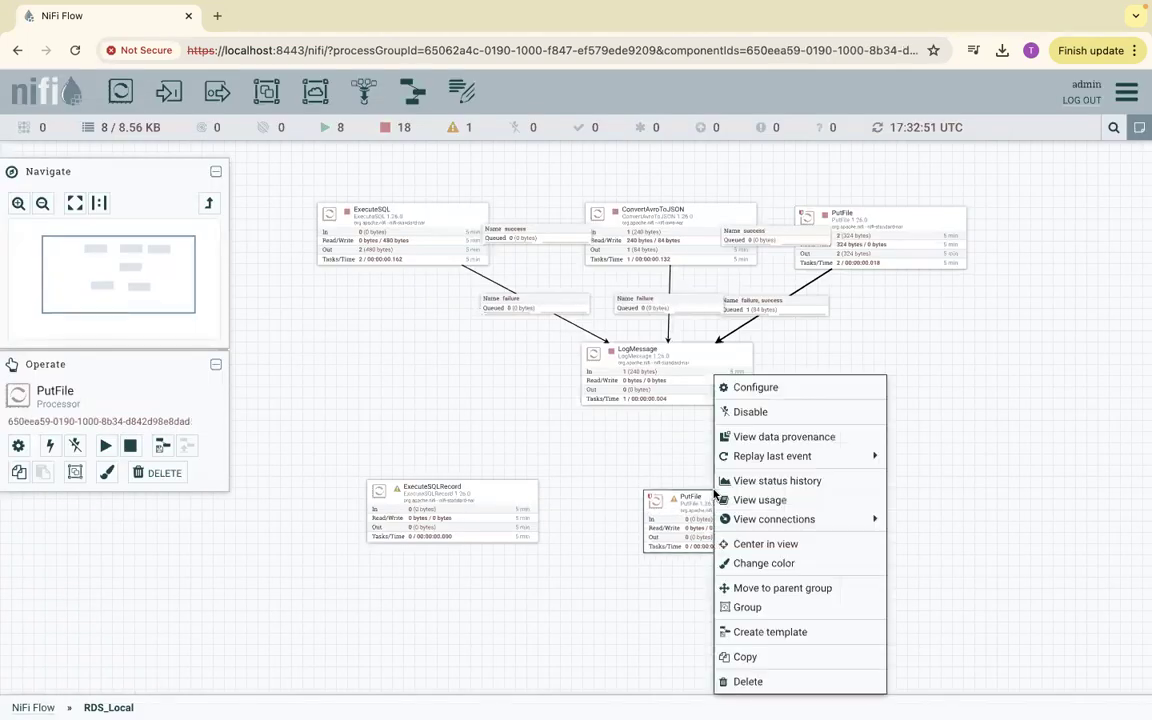
left_click(752, 388)
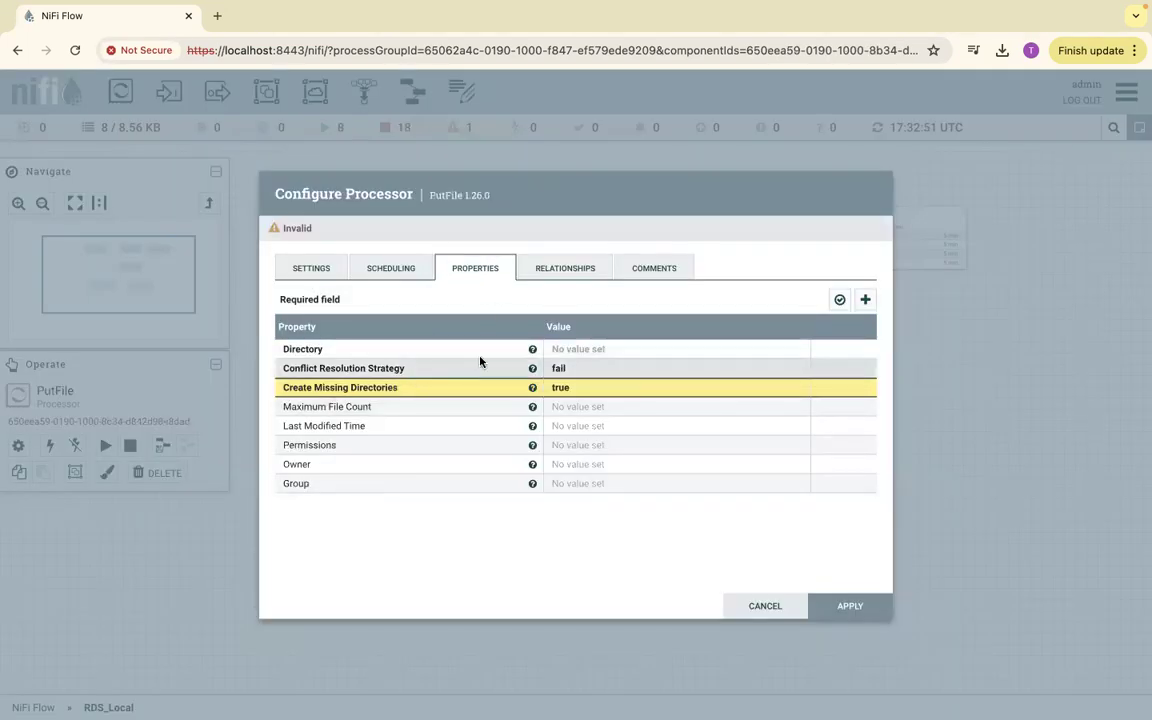
left_click(548, 349)
type("/v")
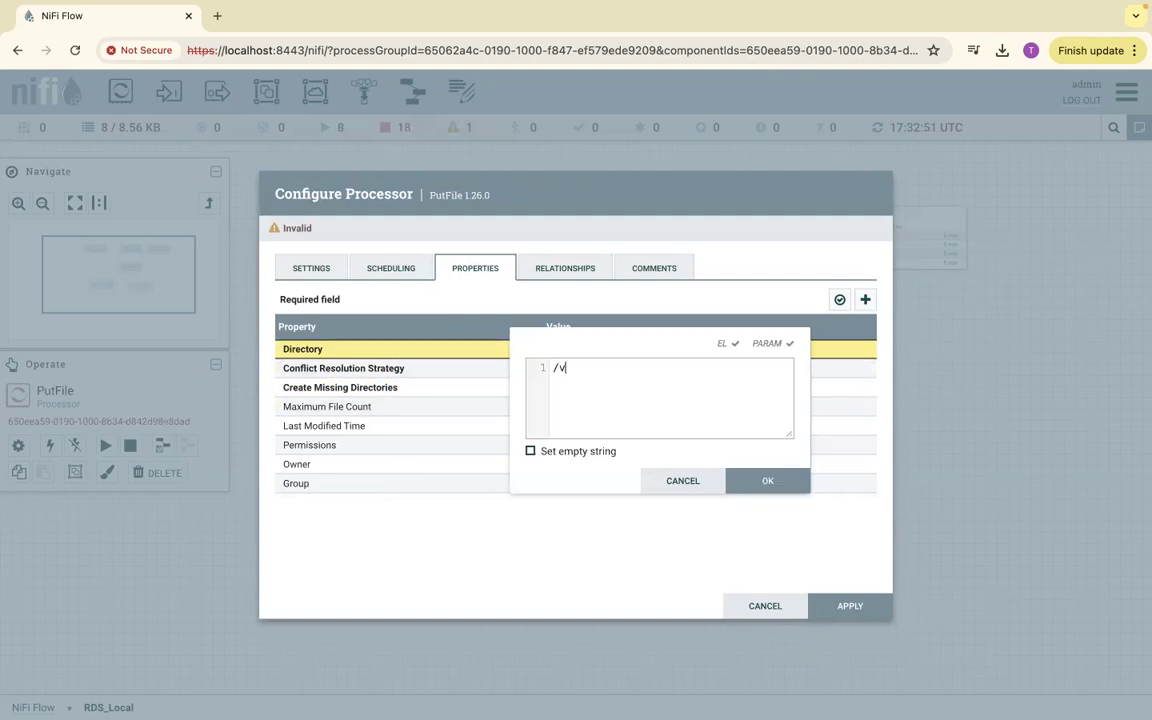
type("ar/tmp/")
left_click(784, 488)
Step: Auto-terminate the new PutFile's failure and success relationships and apply the configuration
left_click(545, 264)
left_click(297, 326)
left_click(298, 393)
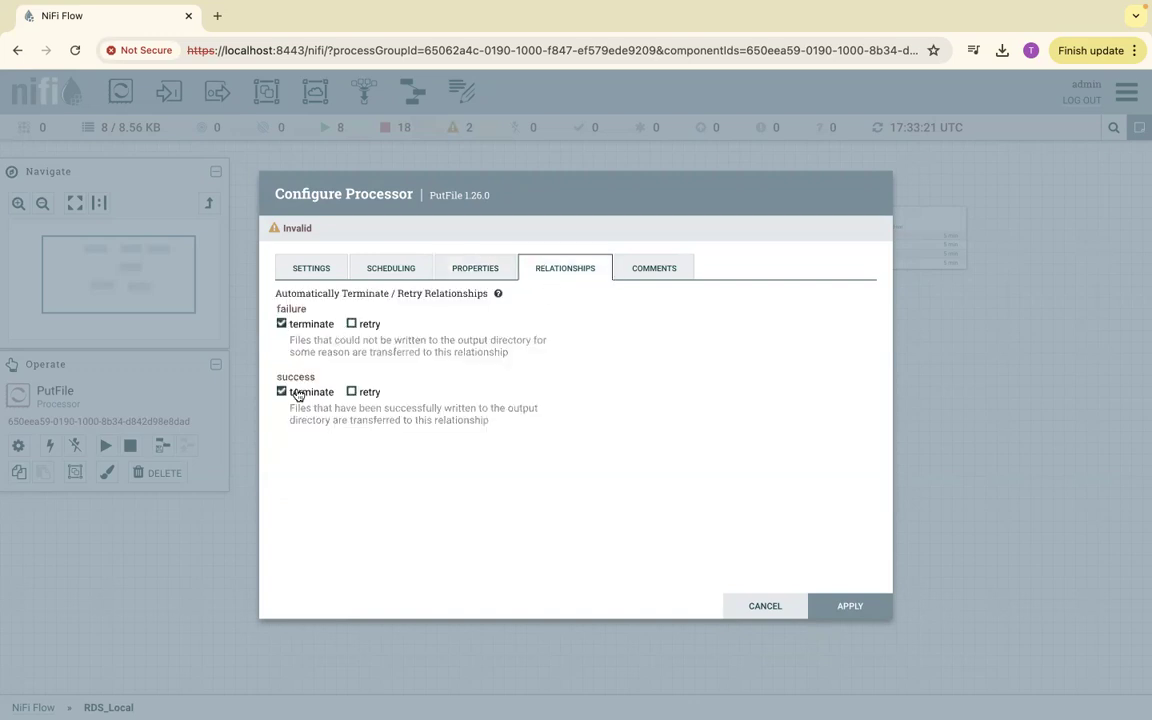
left_click(849, 606)
Step: Connect ExecuteSQLRecord to the new PutFile for the failure and success relationships, and space the two processors farther apart
left_click(471, 494)
left_click_drag(418, 511, 705, 522)
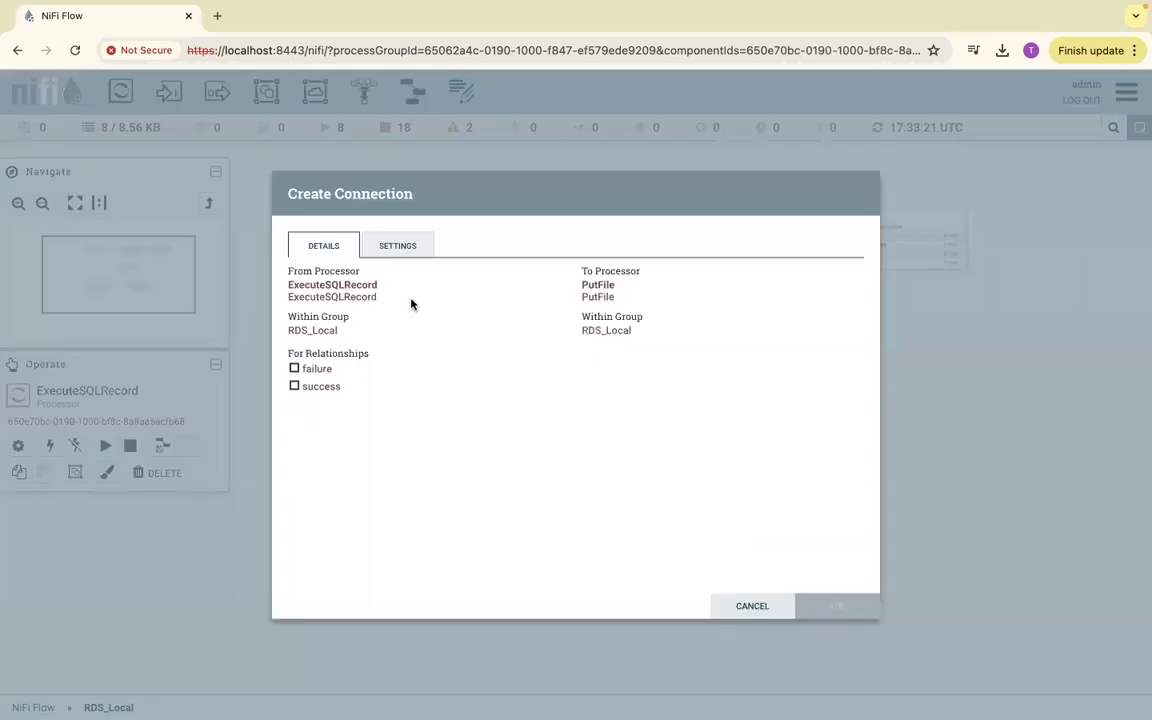
left_click(295, 387)
left_click(294, 368)
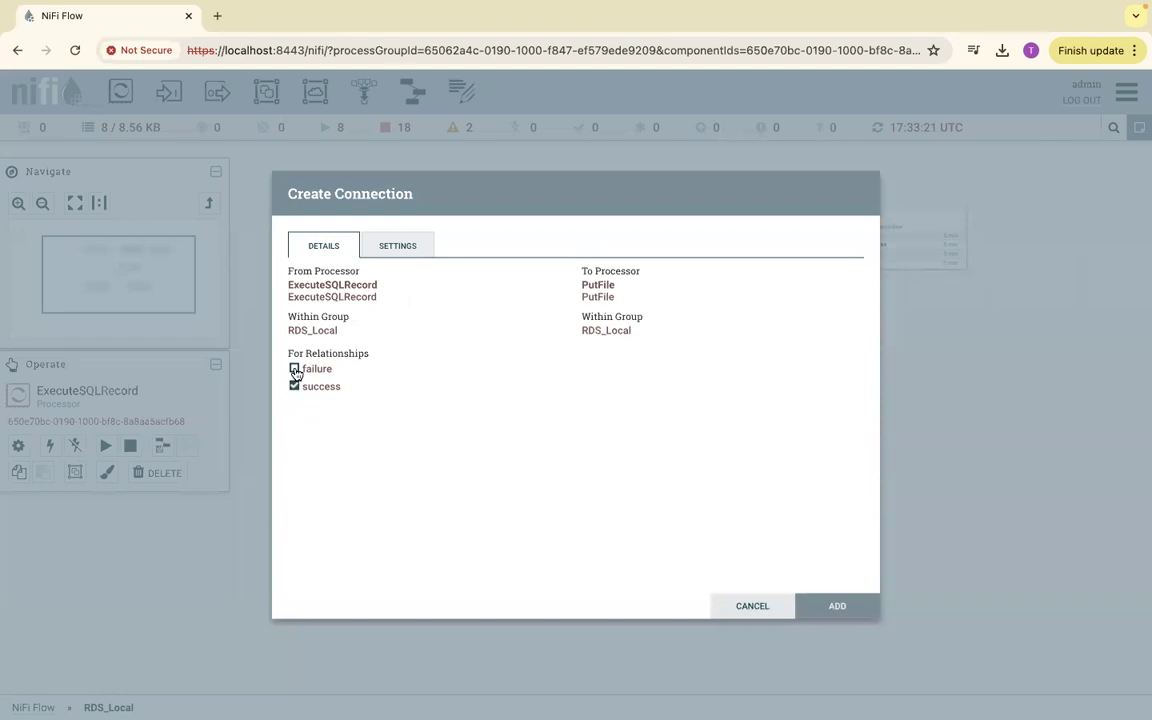
left_click(830, 606)
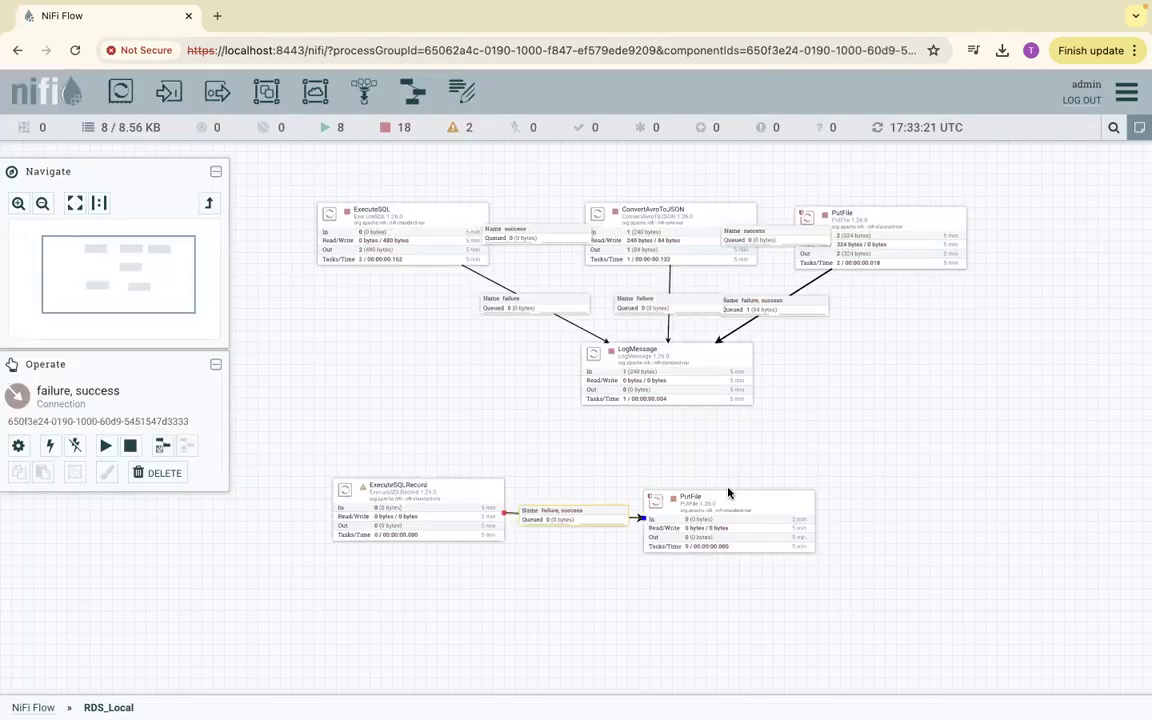
left_click_drag(655, 442, 686, 424)
left_click_drag(766, 490, 818, 474)
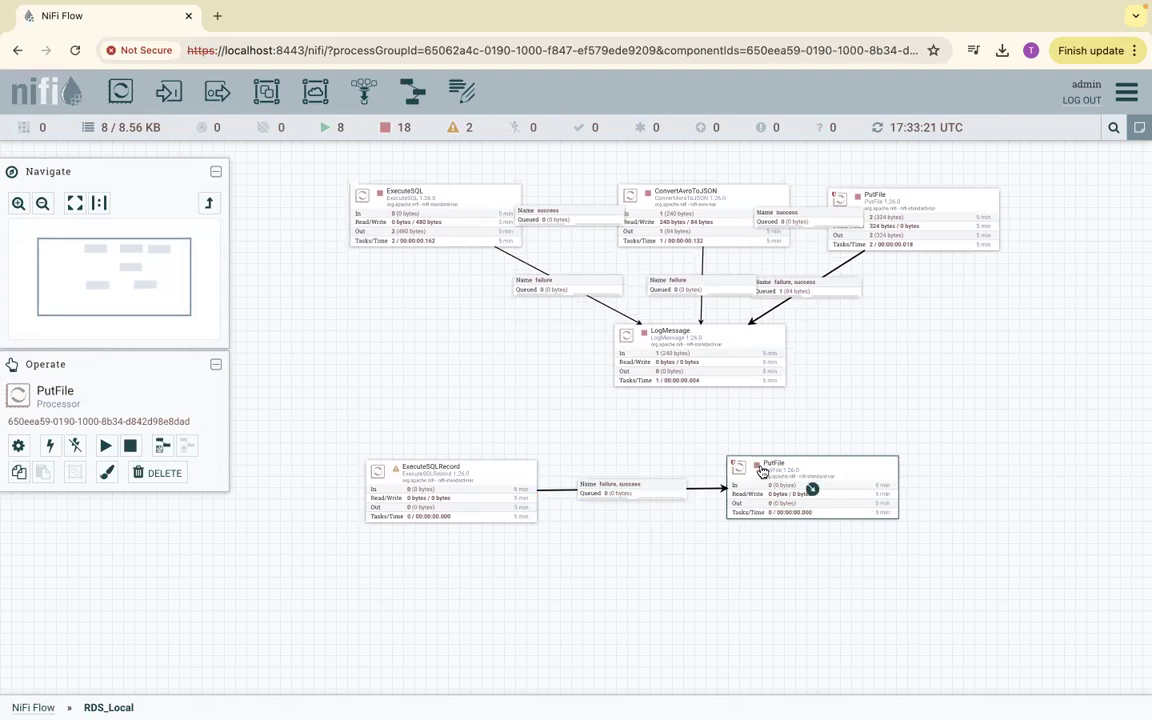
Step: Create a JsonRecordSetWriter 1.26.0 controller service as the Record Writer in ExecuteSQLRecord's properties
mouse_move(397, 474)
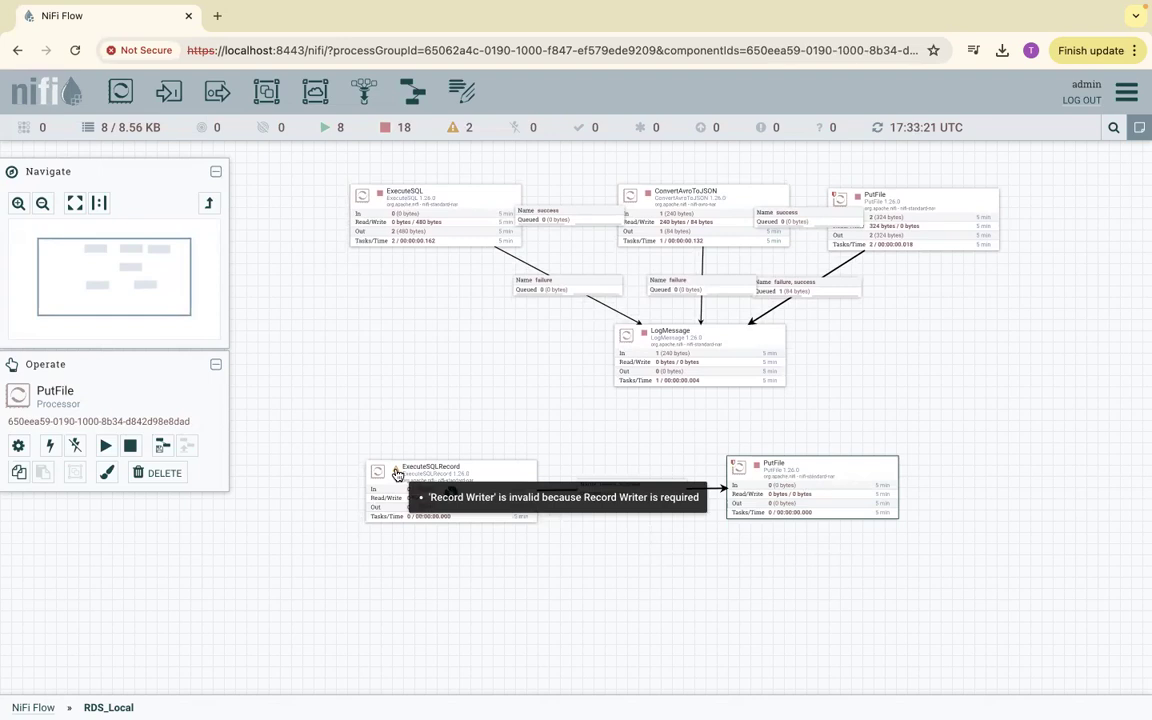
right_click(434, 469)
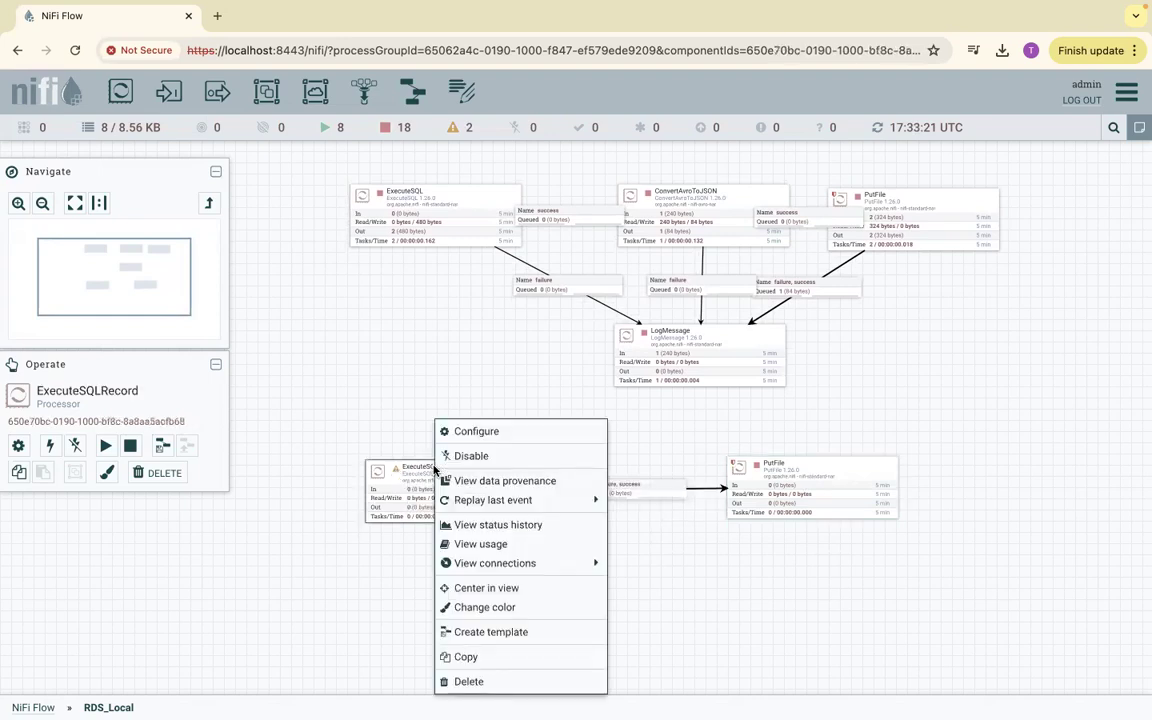
left_click(475, 431)
left_click(465, 266)
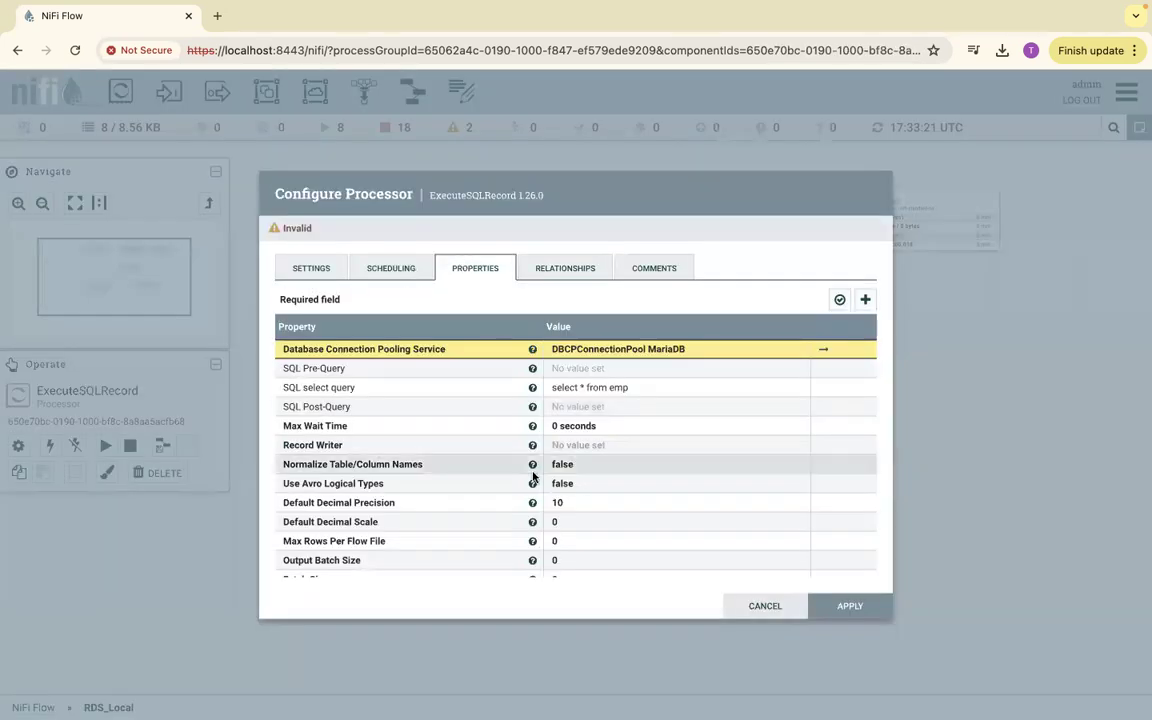
scroll(533, 477, "down", 2)
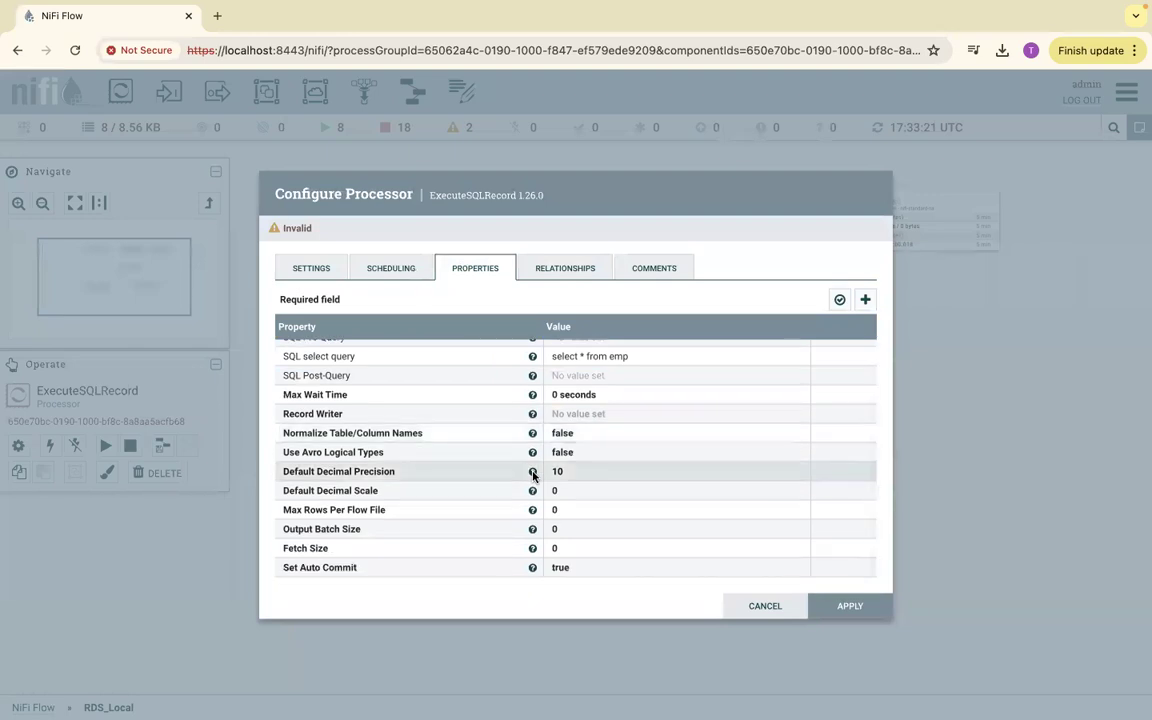
scroll(533, 477, "up", 2)
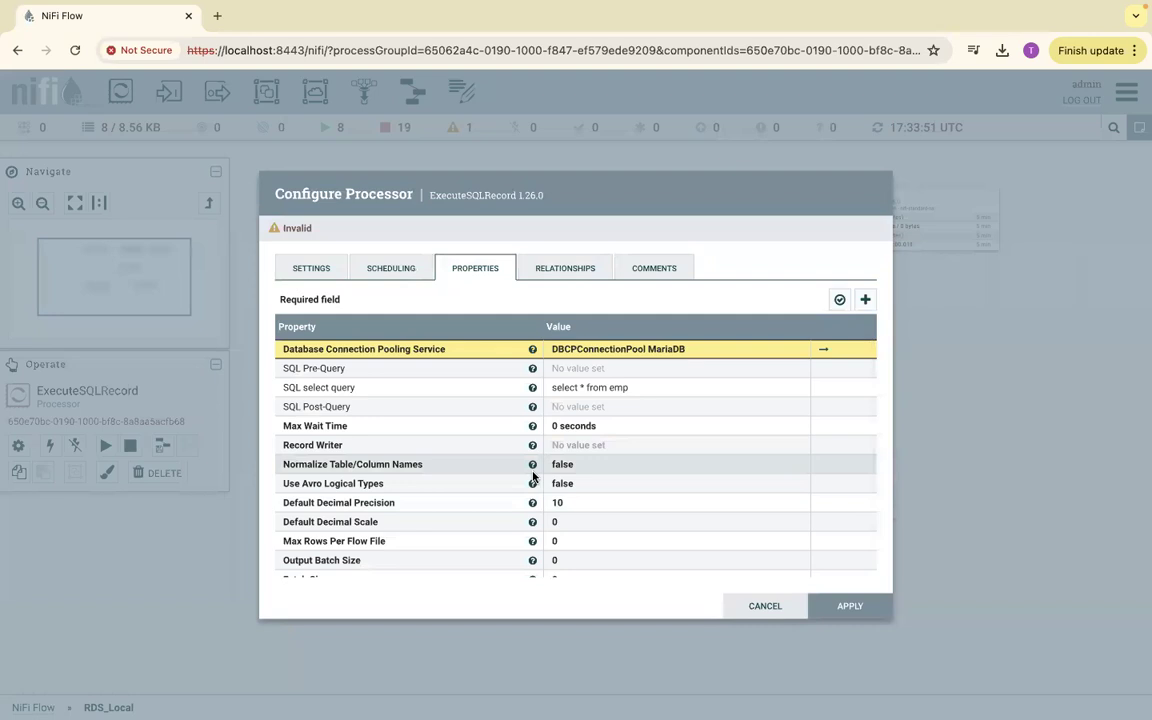
scroll(533, 477, "down", 1)
left_click(320, 430)
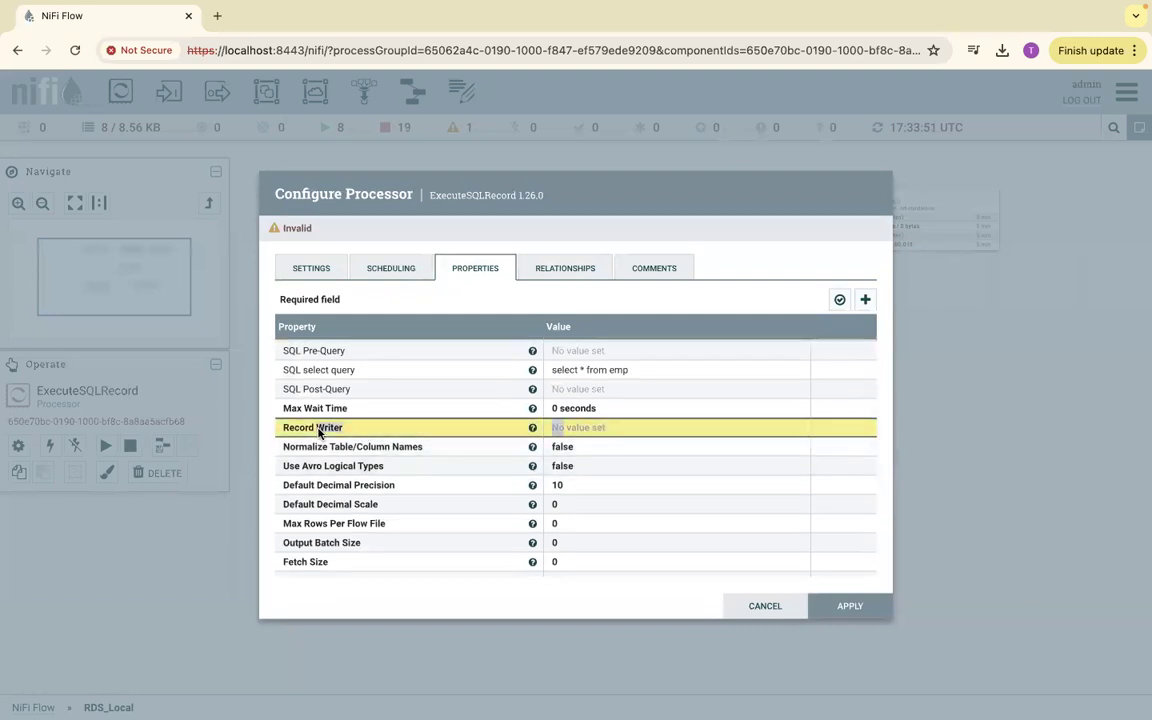
left_click(598, 430)
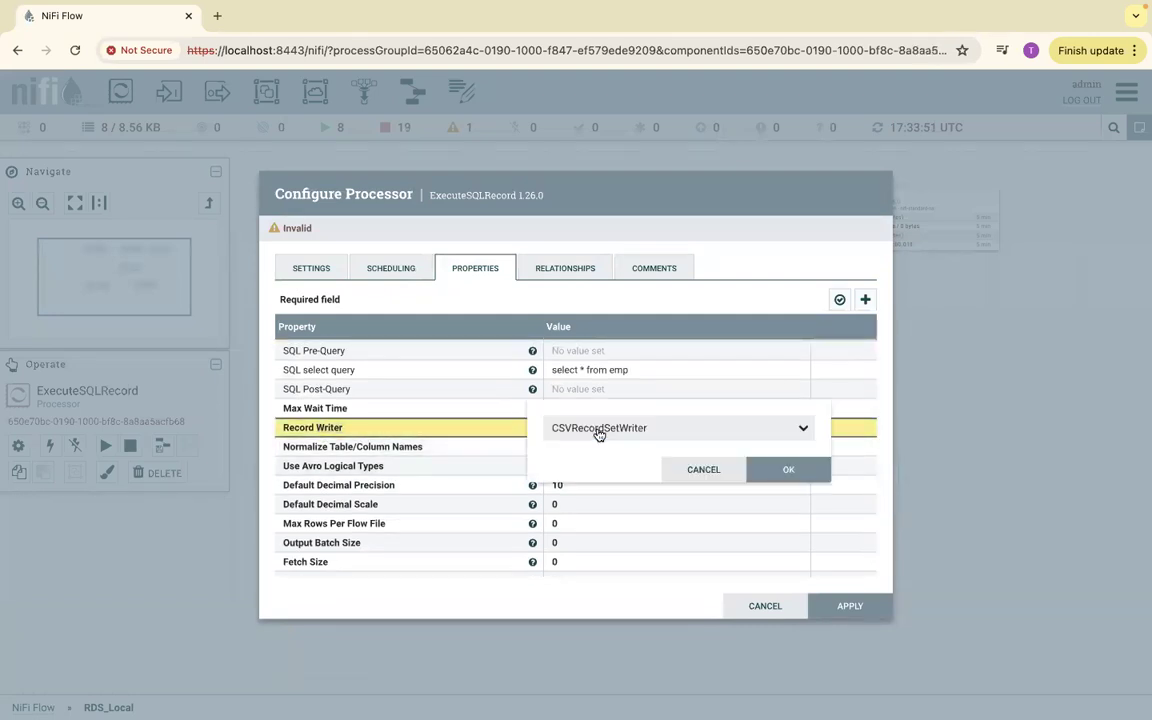
left_click(725, 430)
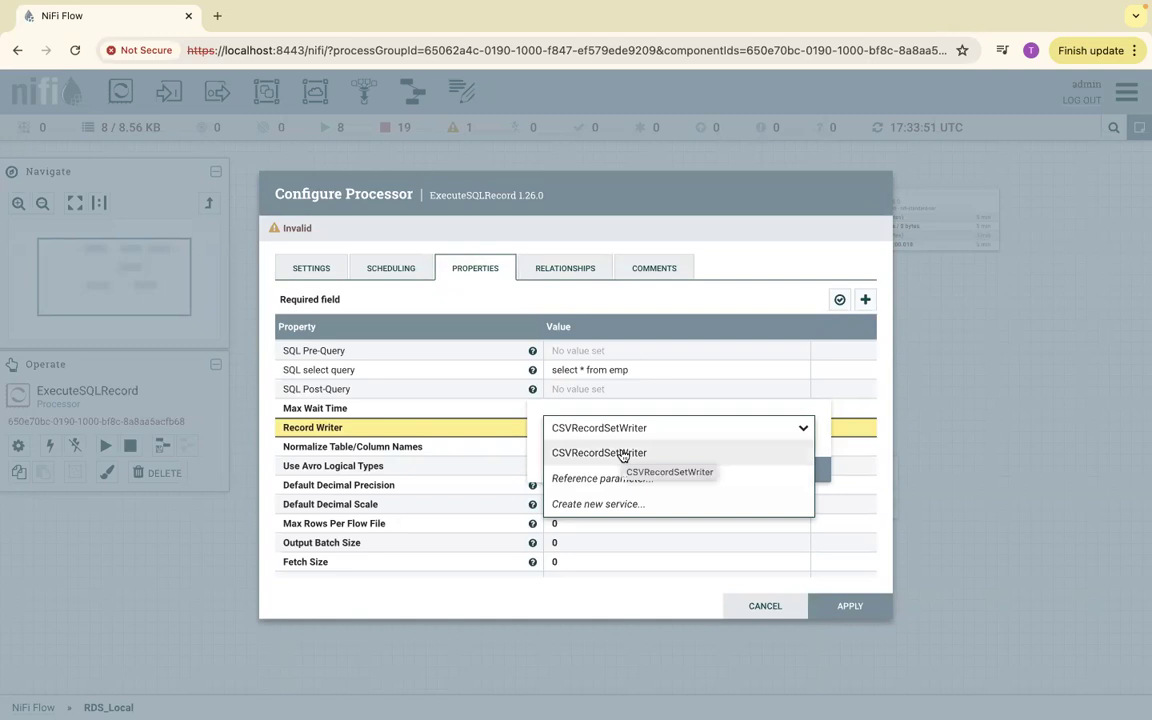
left_click(602, 504)
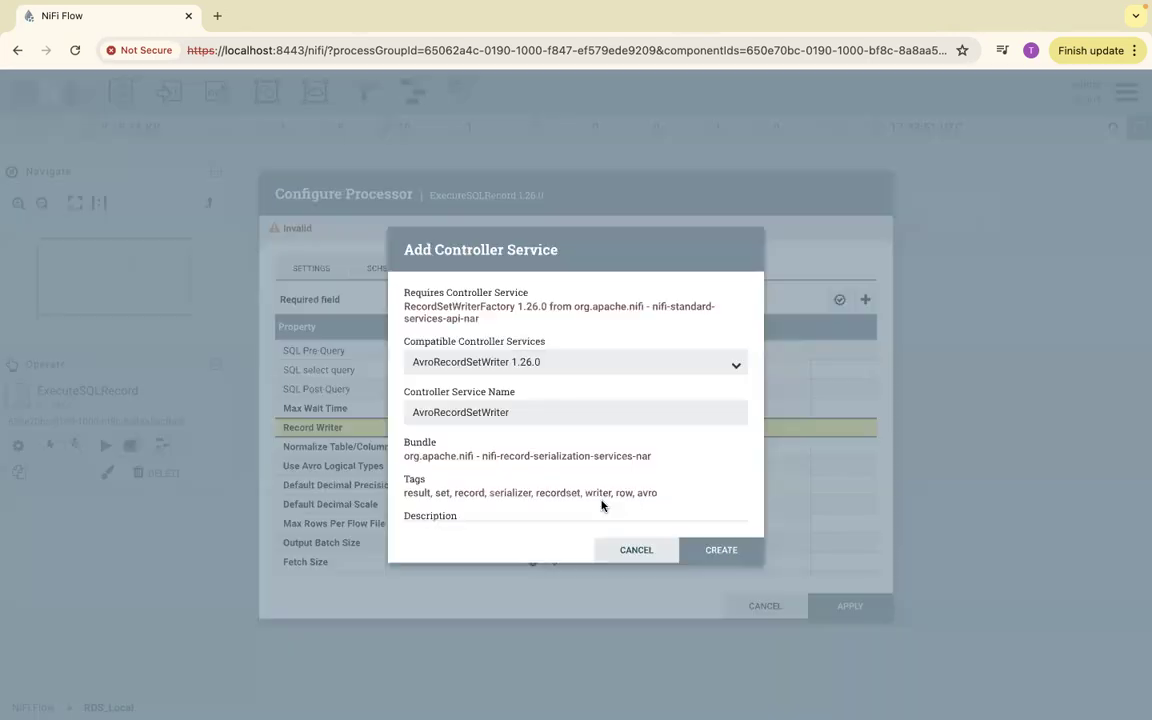
left_click(493, 366)
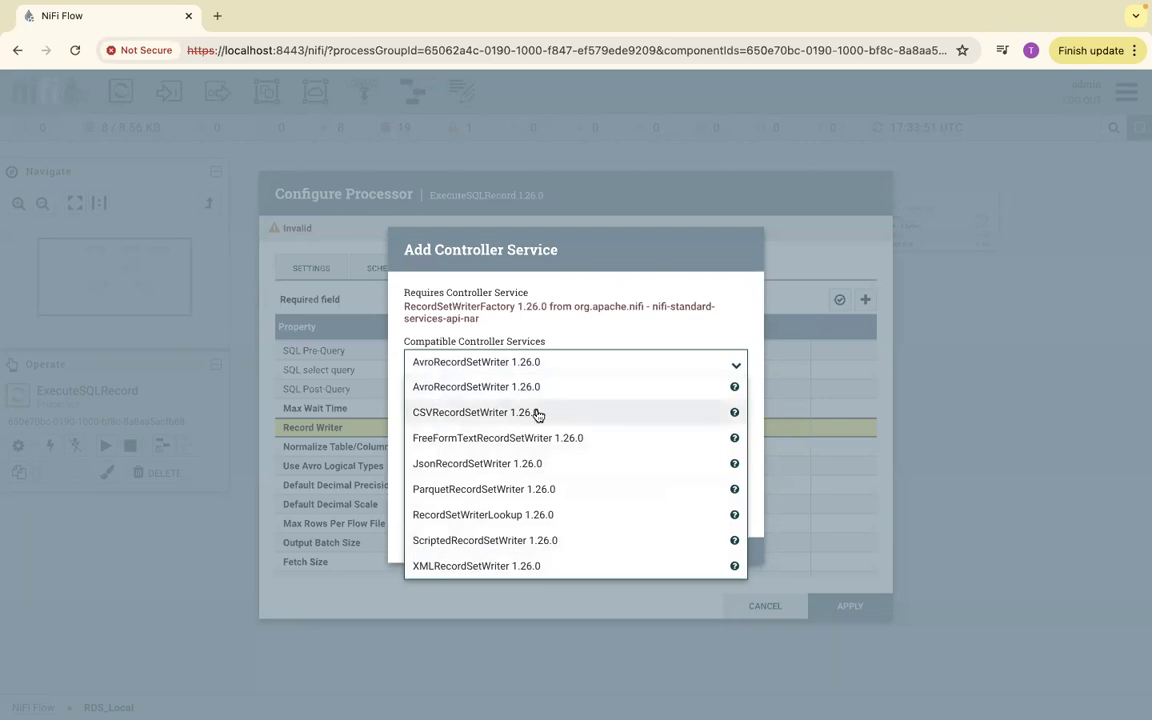
left_click(501, 465)
left_click(722, 552)
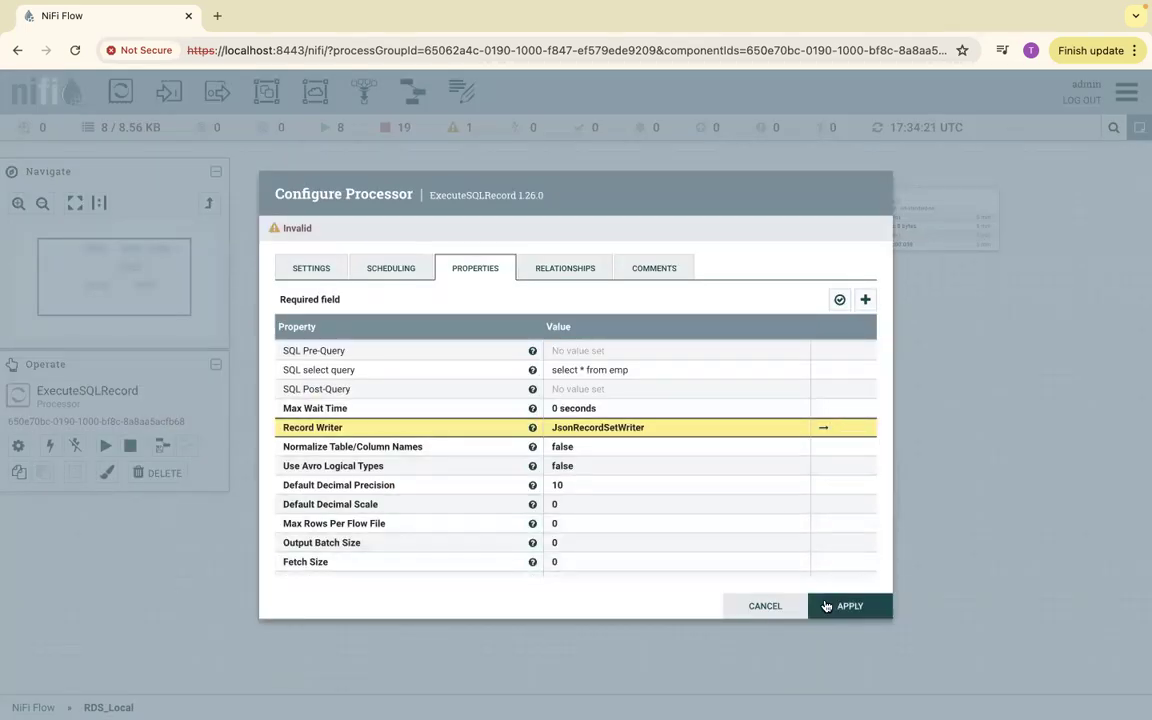
Step: Apply the ExecuteSQLRecord configuration and enable its JsonRecordSetWriter controller service with the Service only scope
left_click(826, 606)
mouse_move(397, 472)
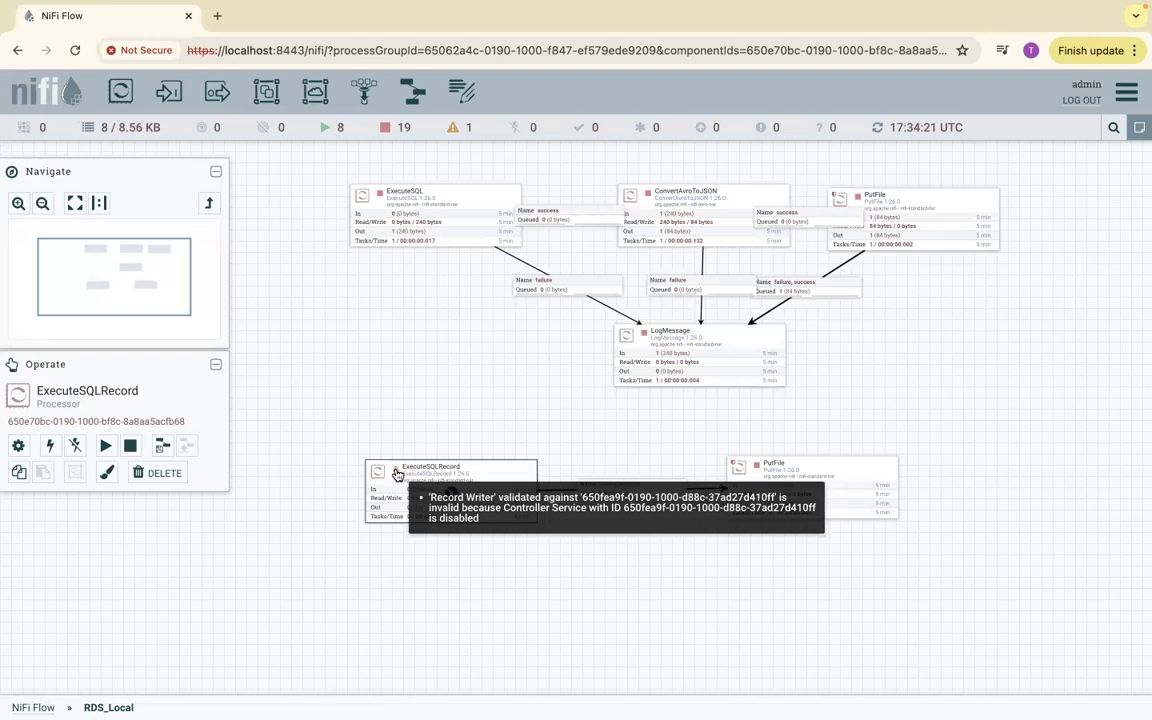
right_click(430, 476)
left_click(466, 428)
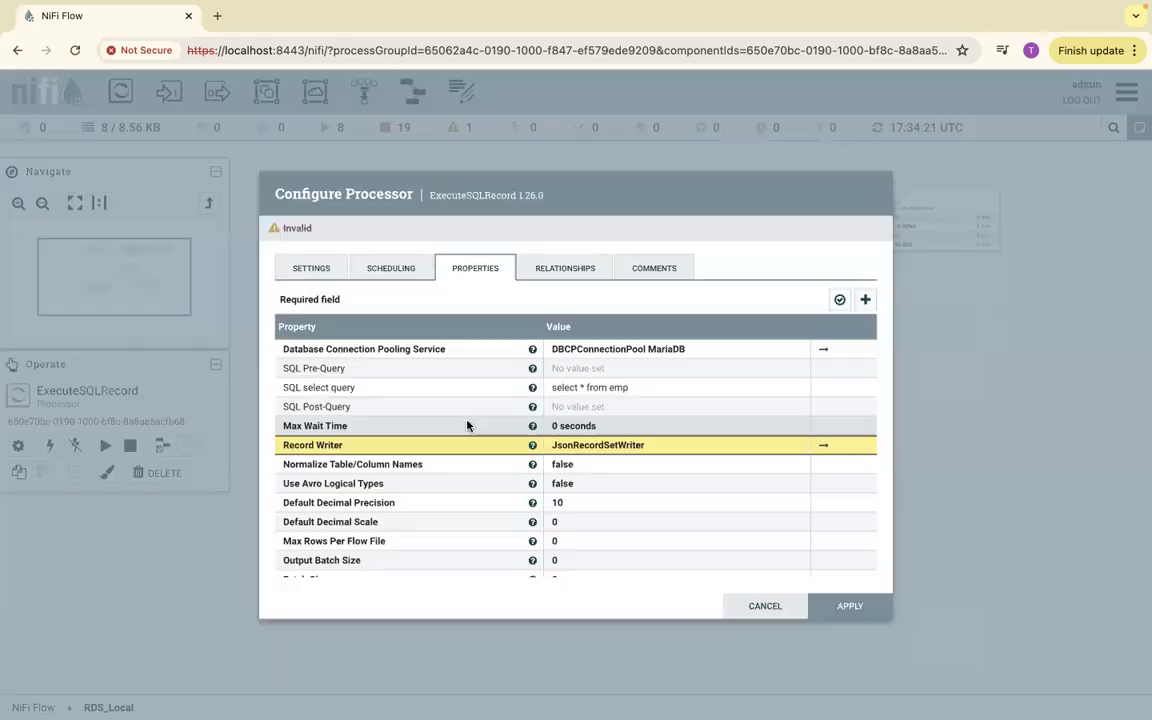
left_click(824, 449)
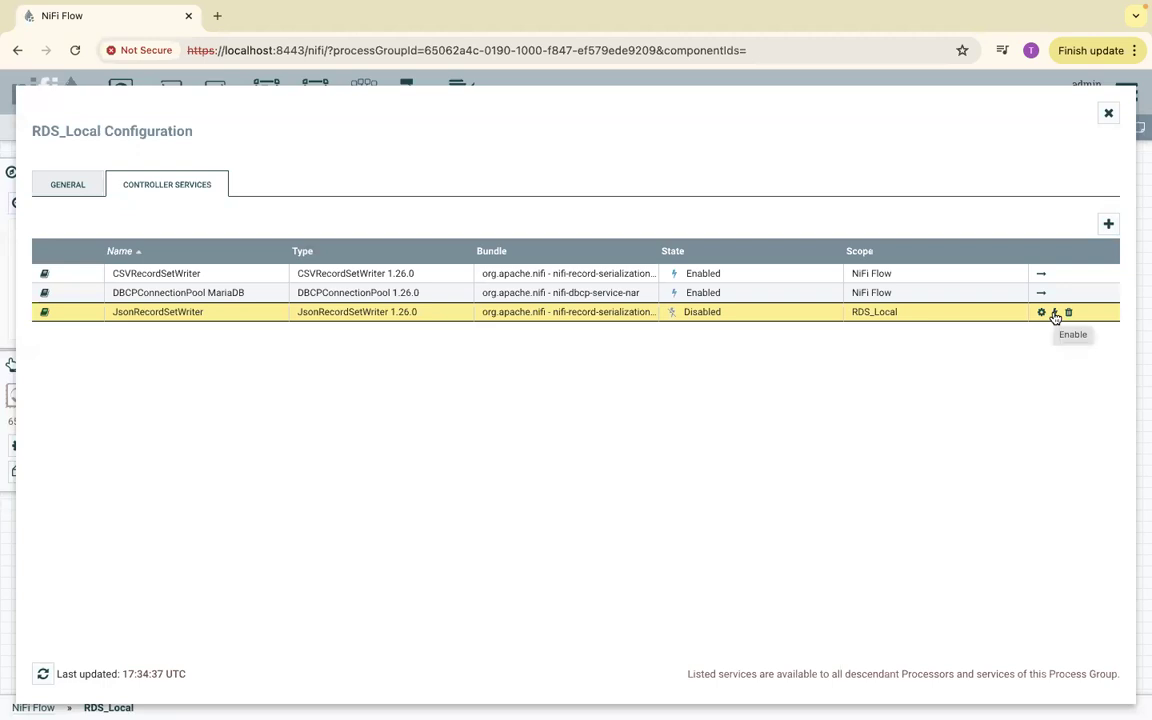
left_click(1054, 313)
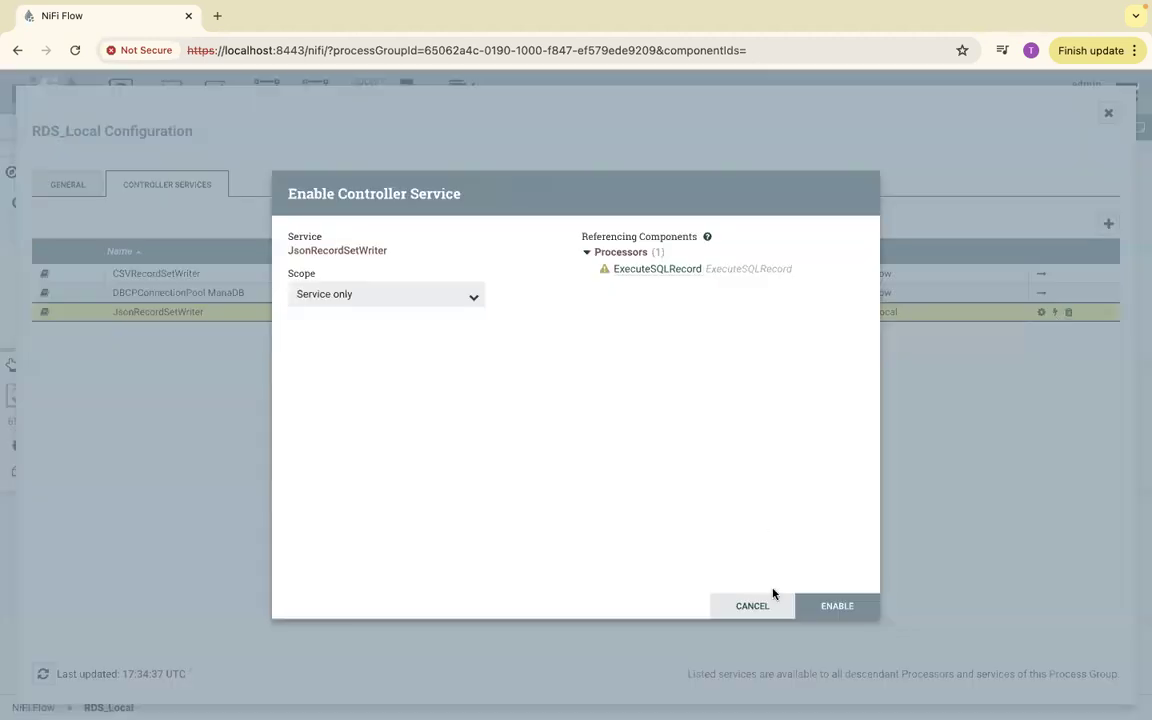
left_click(834, 606)
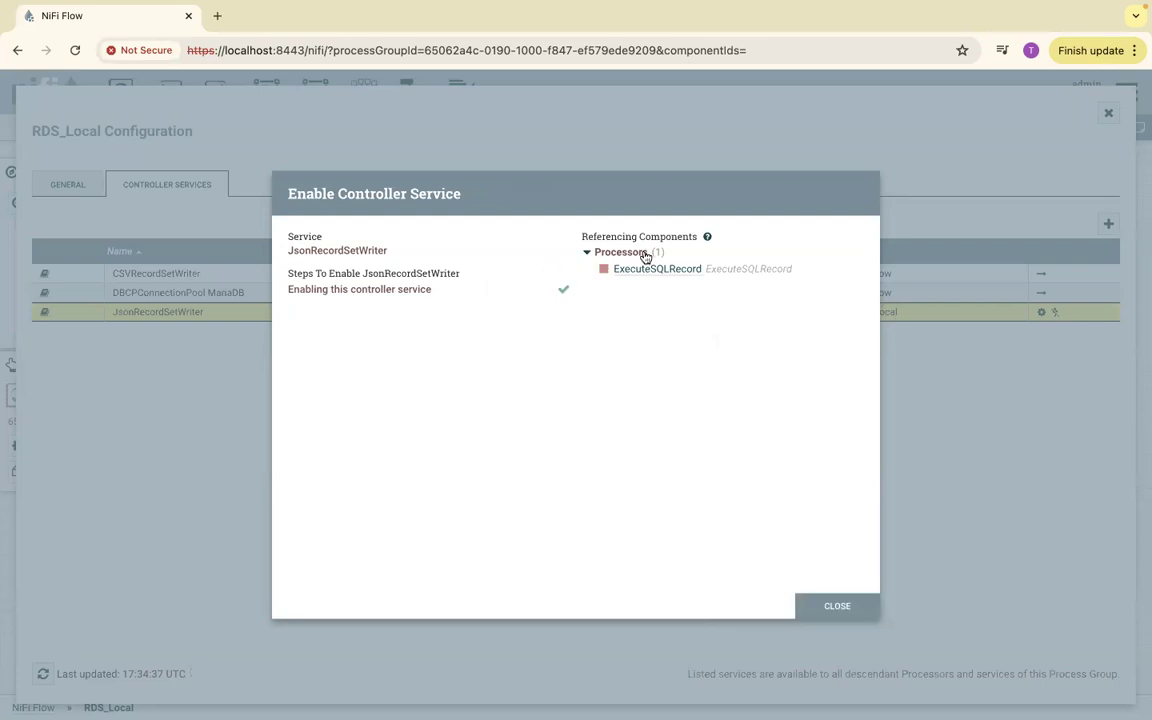
left_click(836, 606)
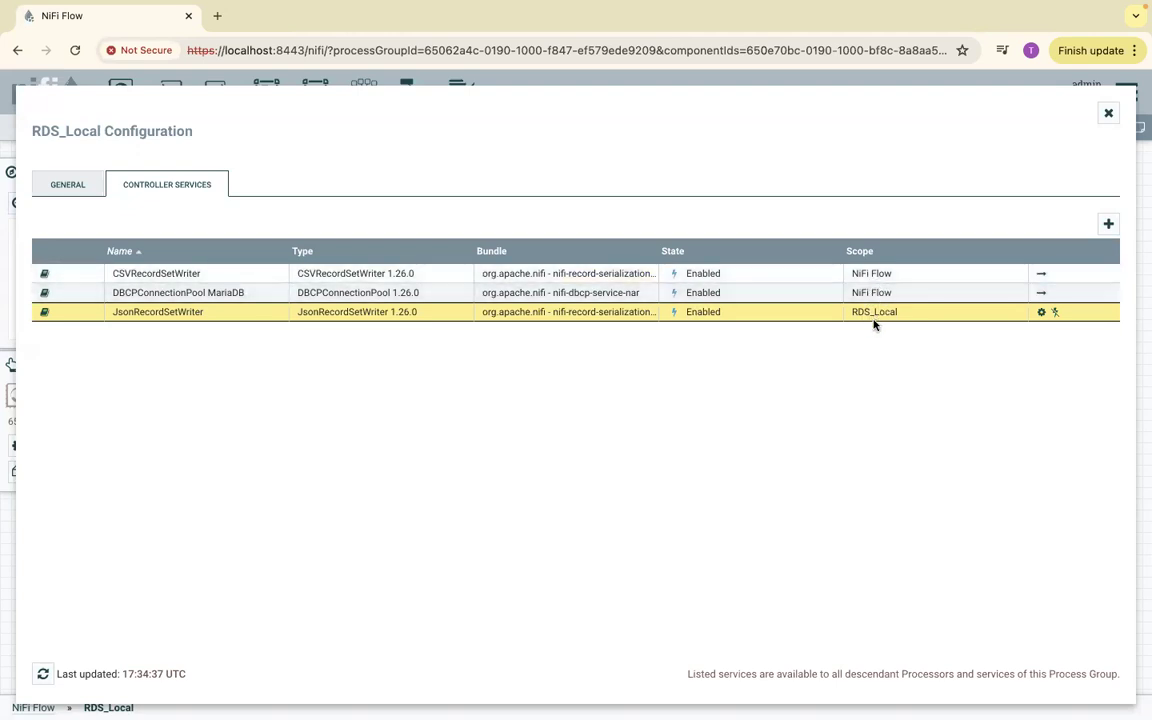
left_click(1107, 114)
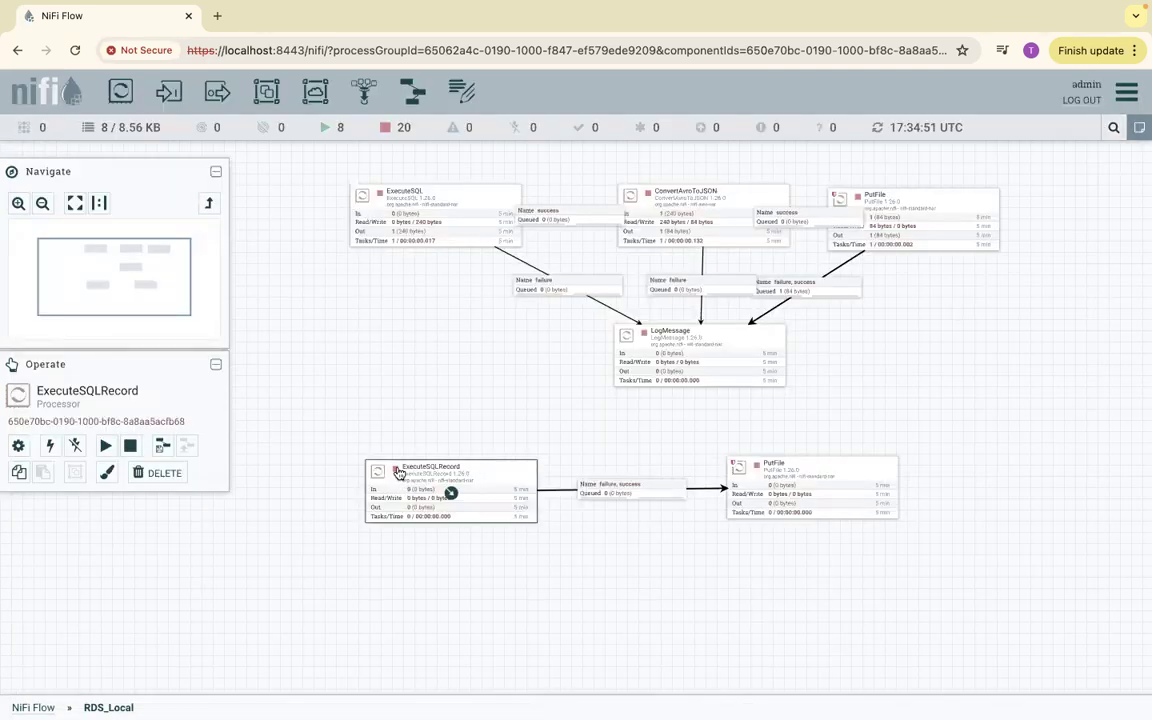
Step: Run the ExecuteSQLRecord processor once and refresh the flow
right_click(492, 477)
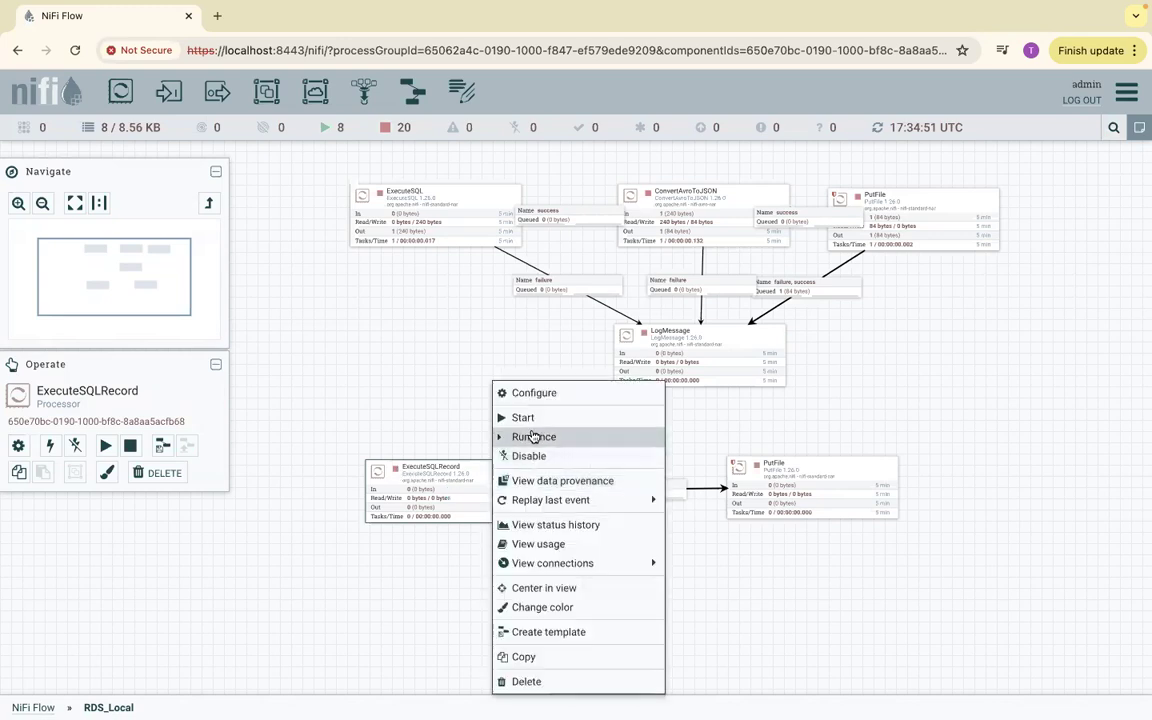
left_click(520, 437)
right_click(595, 424)
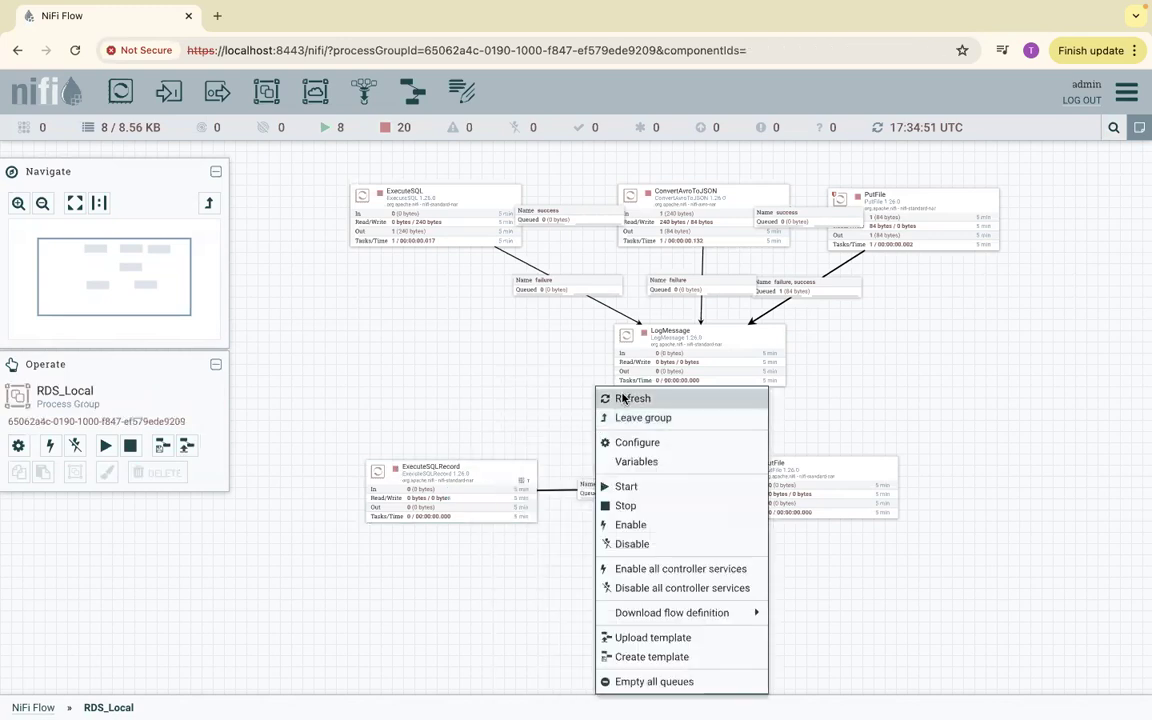
left_click(618, 399)
Step: Start the PutFile processor connected to ExecuteSQLRecord and refresh the flow
right_click(810, 486)
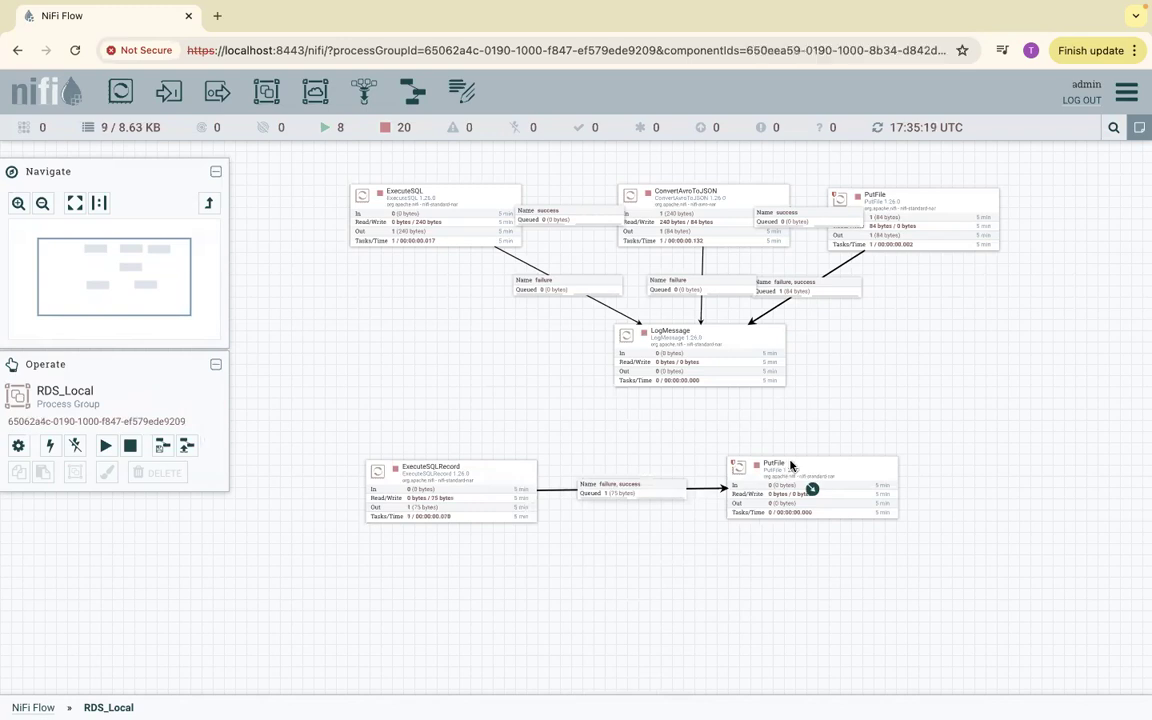
left_click(818, 416)
right_click(856, 390)
left_click(882, 399)
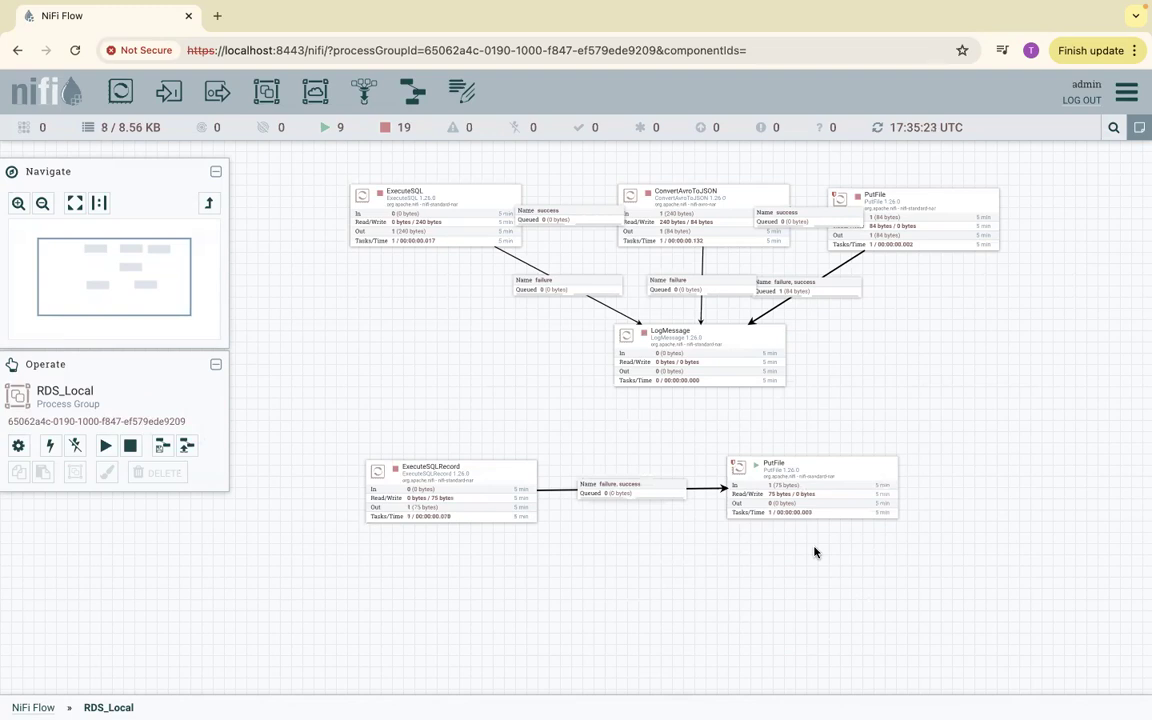
Step: Switch to the nifi container's terminal in Docker Desktop and list /var/tmp with ls -lrth
key("ctrl+Right")
key("Up")
key("Up")
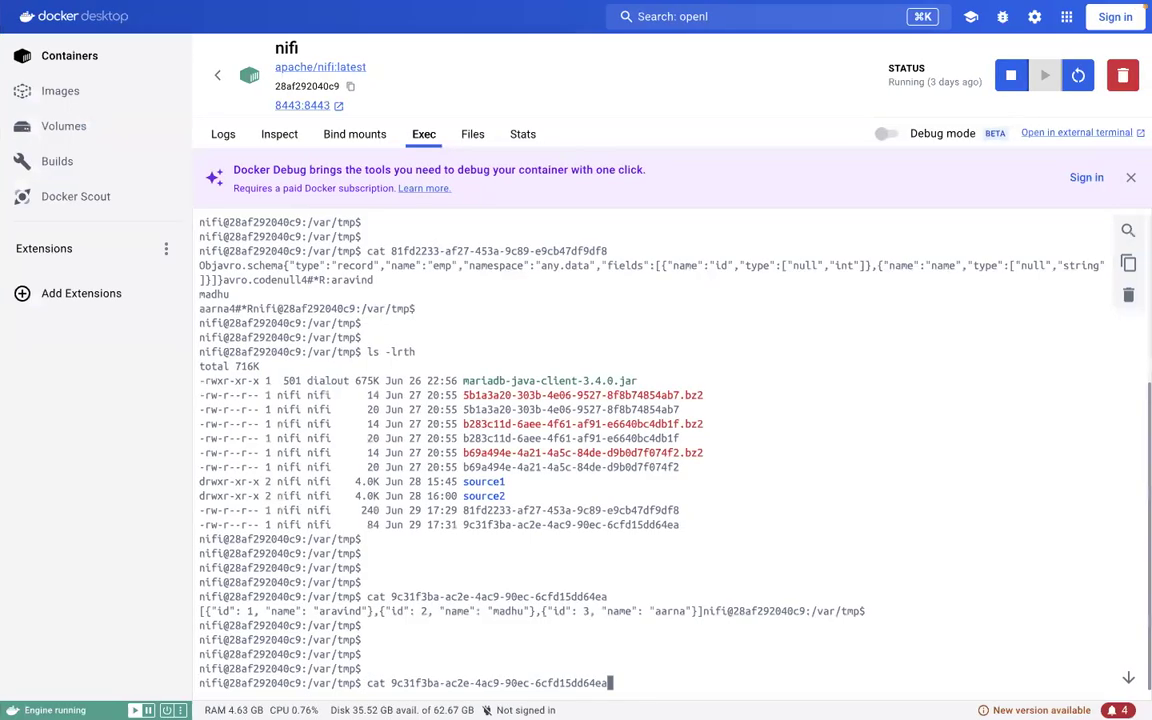
key("Return")
key("Return")
key("Return")
key("Return")
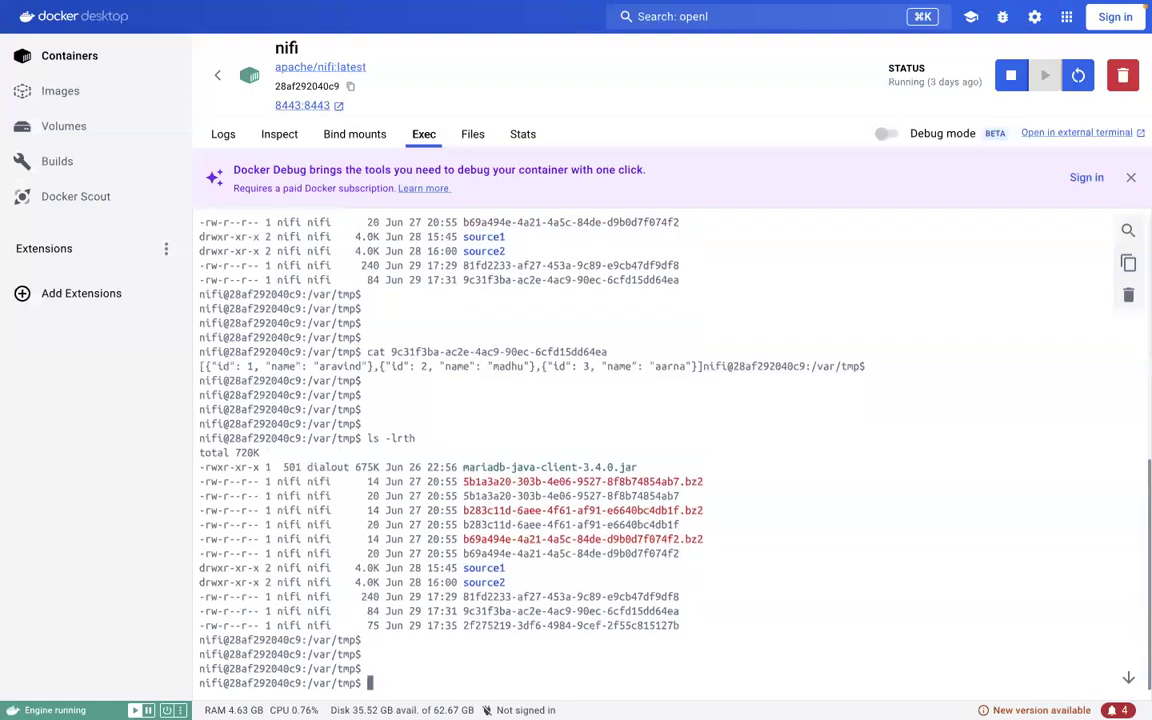
Step: Print the contents of the newest file, 2f275219-3df6-4984-9cef-2f55c815127b, with cat
type("cat")
left_click_drag(681, 625, 463, 627)
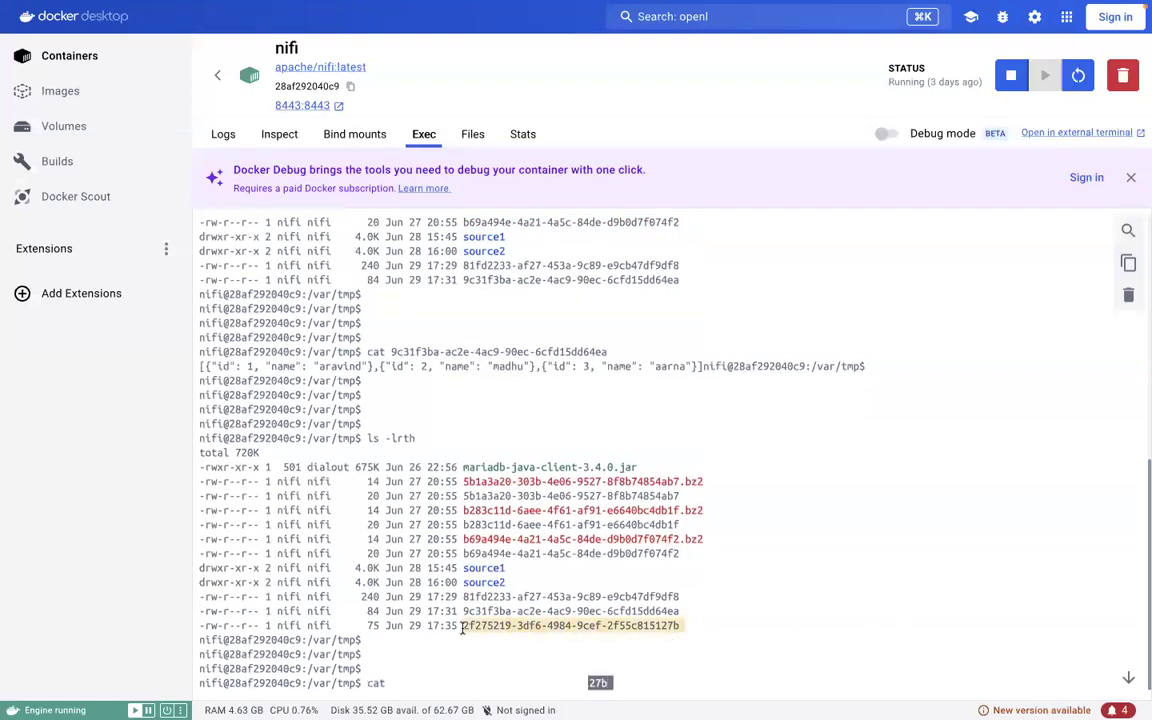
type("2f275219-3df6-4984-9cef-2f55c815127b")
key("Return")
key("Return")
key("Return")
key("Return")
key("Return")
key("Return")
key("Return")
Step: Clear the container terminal and switch back to the NiFi flow in the browser
type("clear")
key("Return")
key("Return")
key("Return")
key("Return")
key("Return")
key("Return")
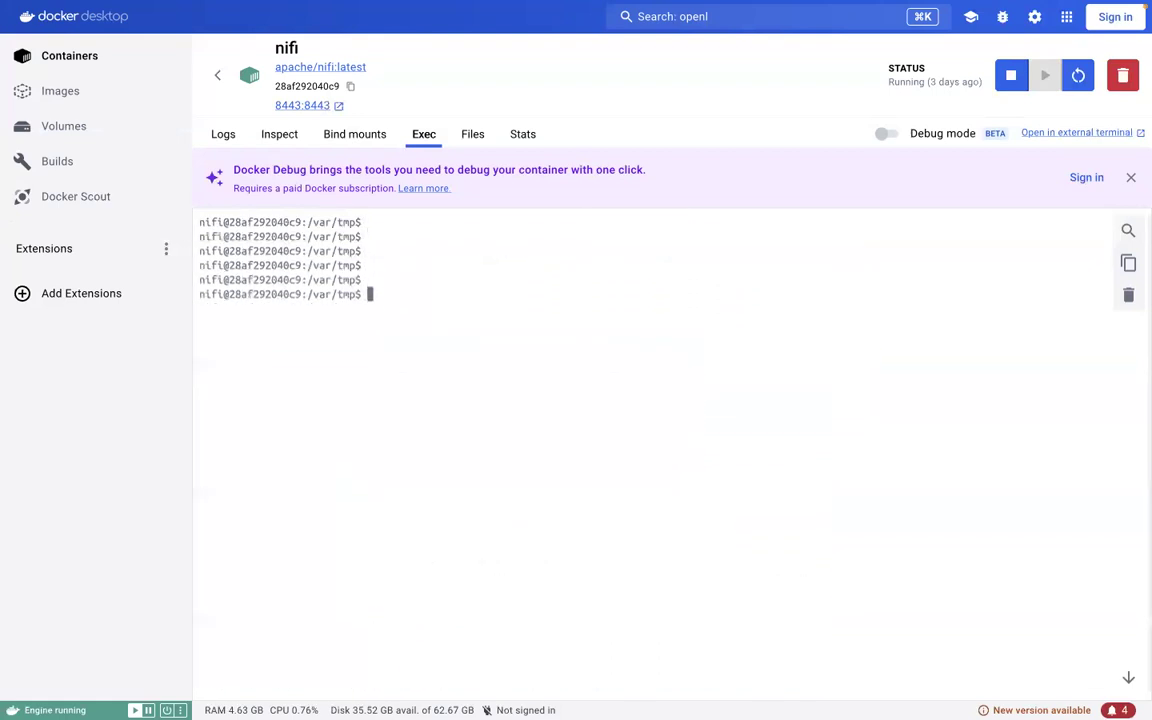
key("ctrl+Left")
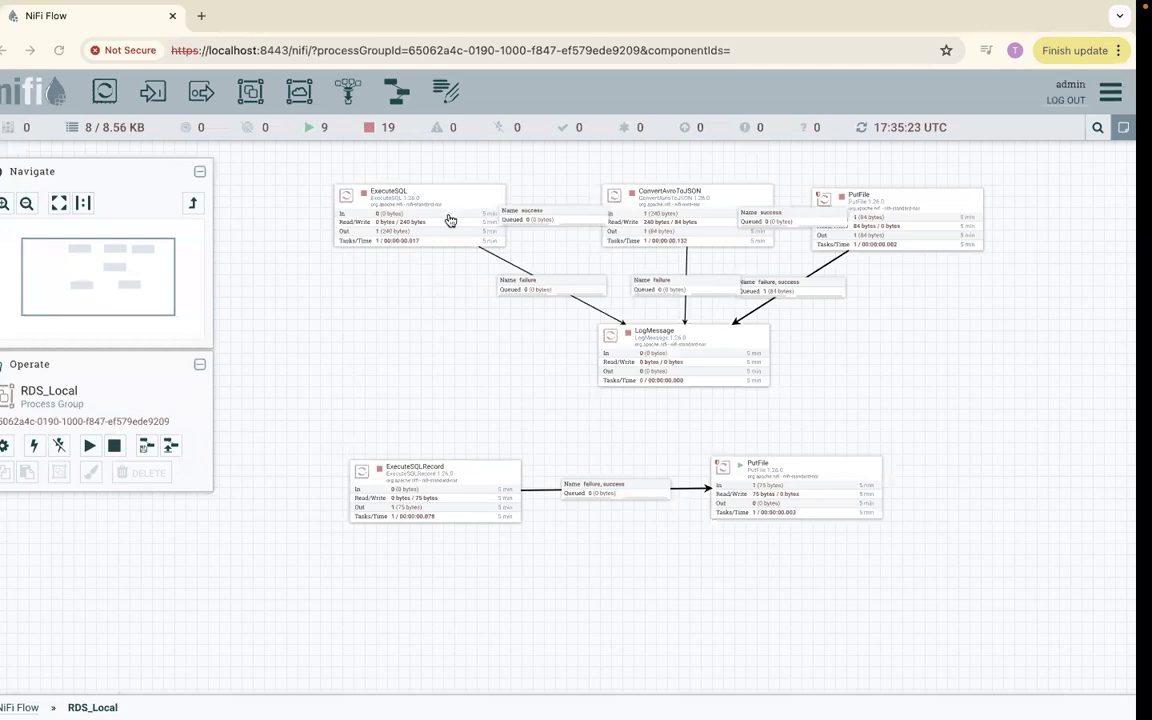